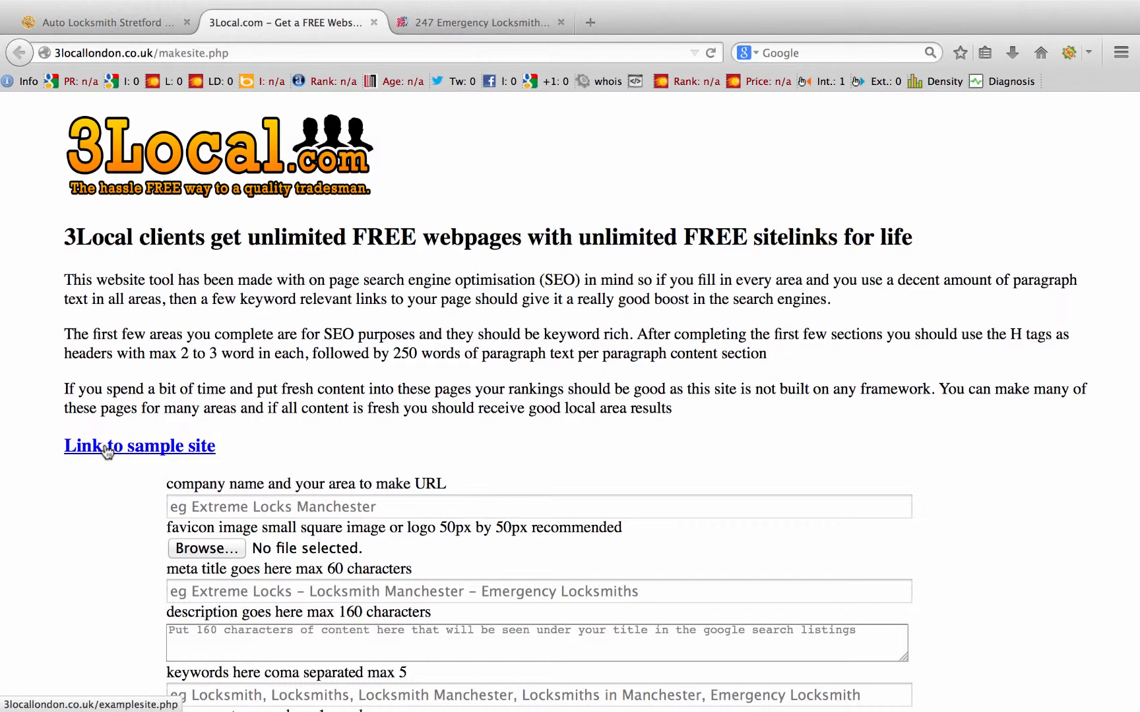
# Step: Open the Extreme Locks sample site in a new tab and scroll through the example page
pyautogui.click(107, 452)
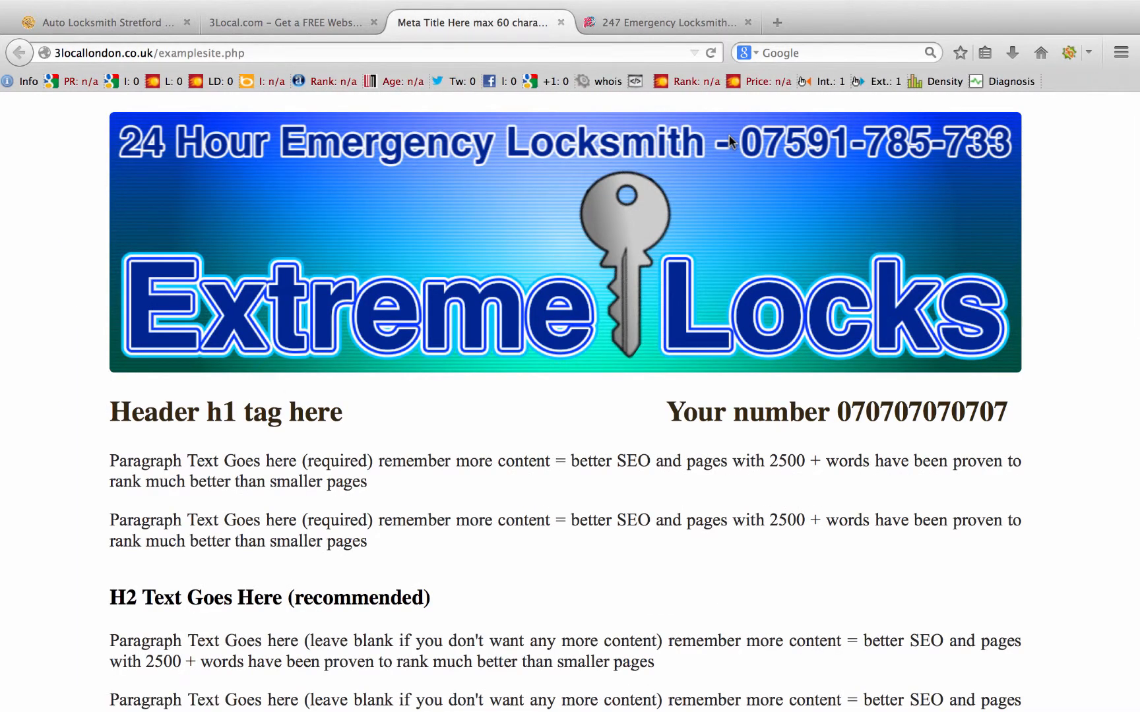
pyautogui.scroll(-6, 734, 312)
pyautogui.scroll(-5, 735, 312)
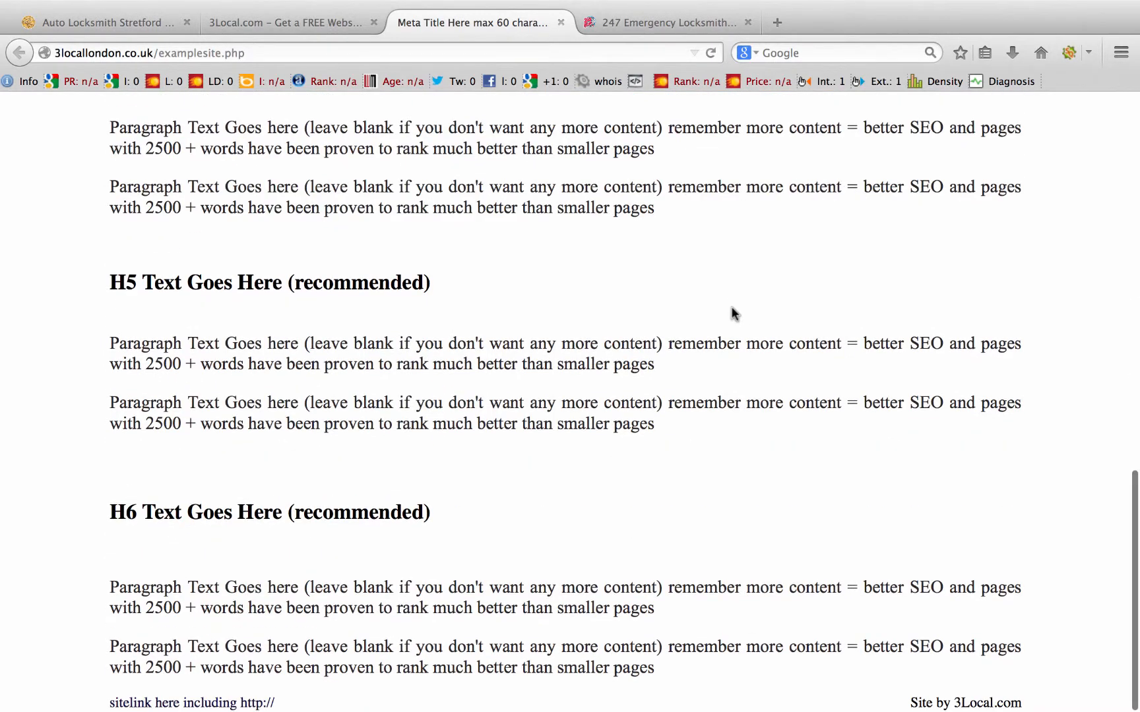
pyautogui.scroll(10, 734, 312)
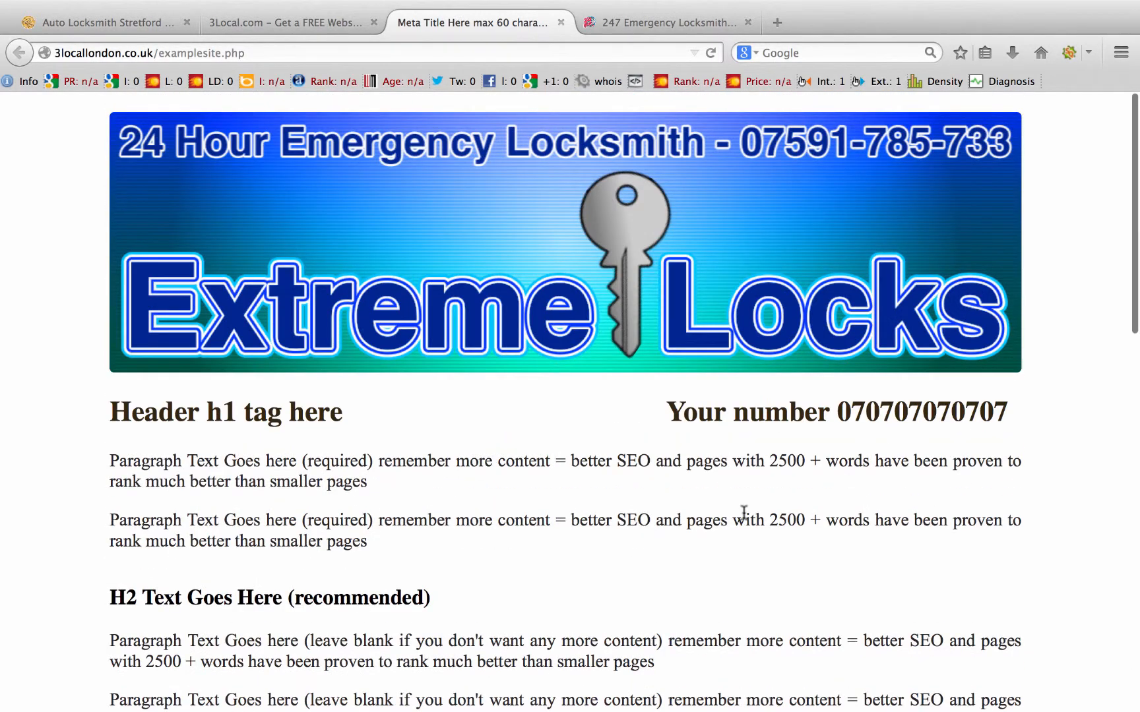
pyautogui.scroll(-10, 676, 472)
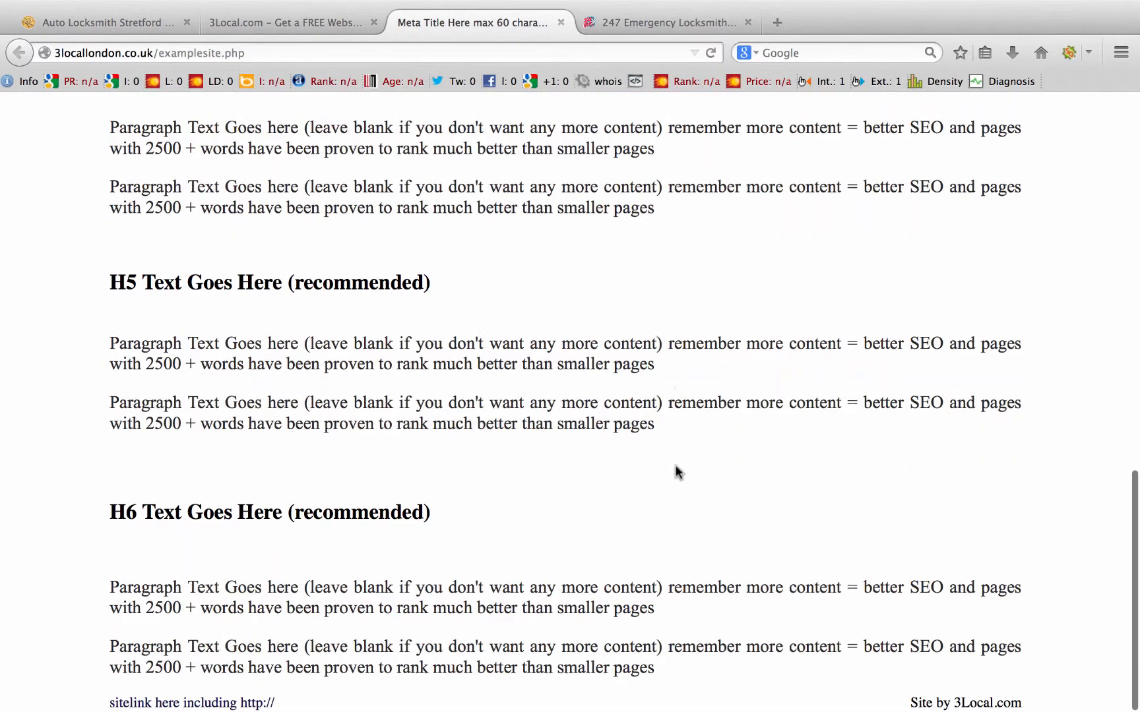
pyautogui.scroll(10, 677, 471)
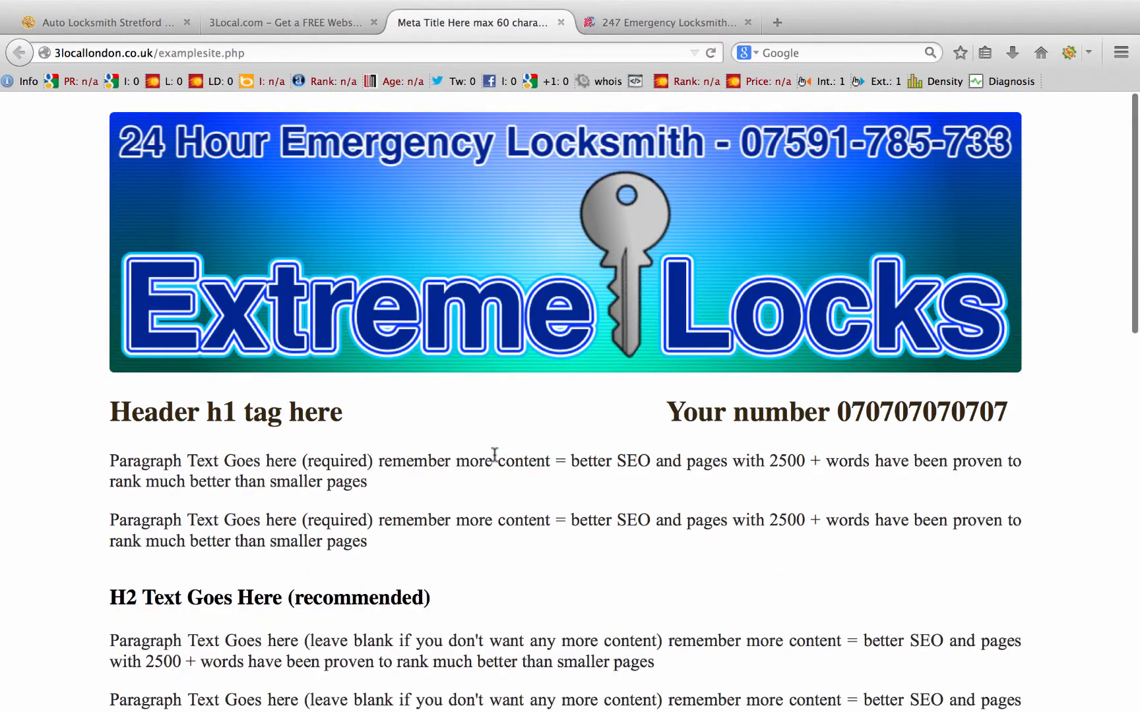
pyautogui.scroll(-10, 495, 455)
pyautogui.scroll(10, 496, 459)
# Step: Compare the sample site with the 3Local builder form, ending back on the form
pyautogui.click(277, 21)
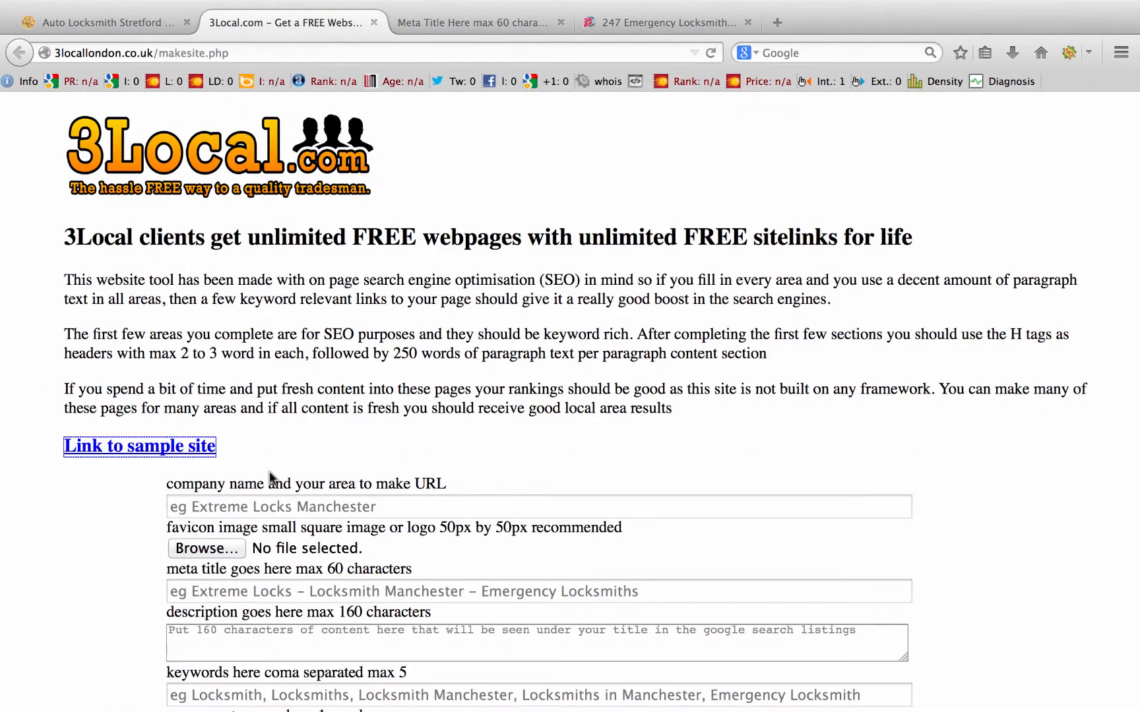
pyautogui.click(481, 24)
pyautogui.click(306, 19)
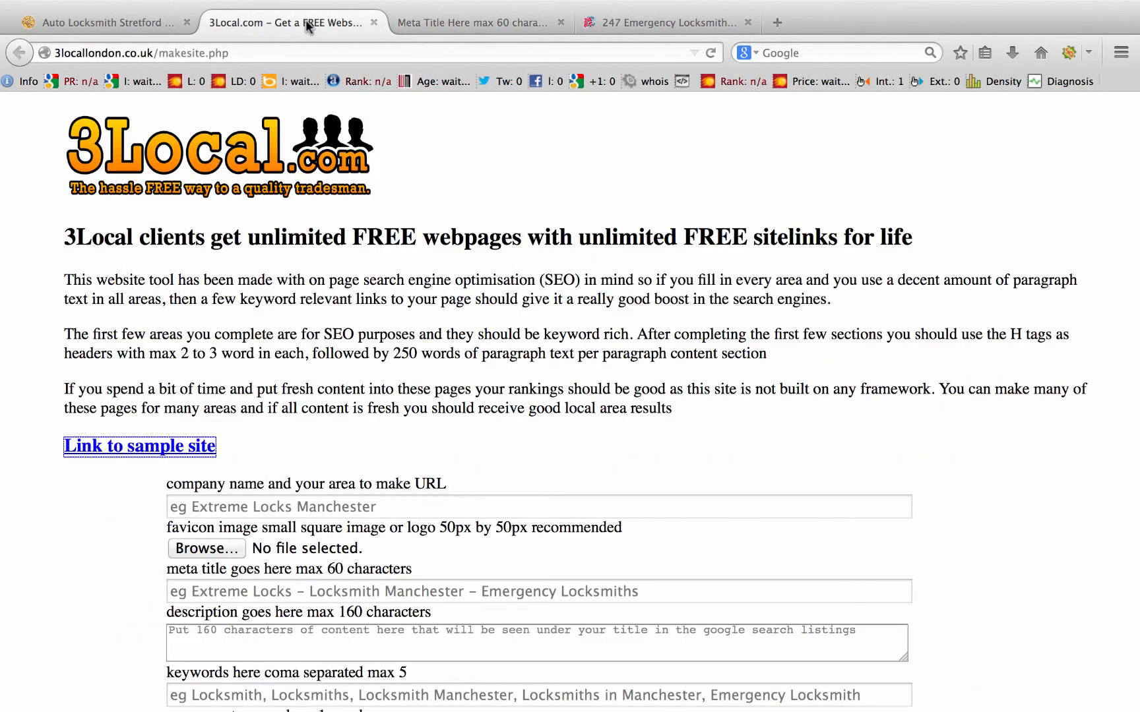
pyautogui.click(485, 24)
pyautogui.click(320, 19)
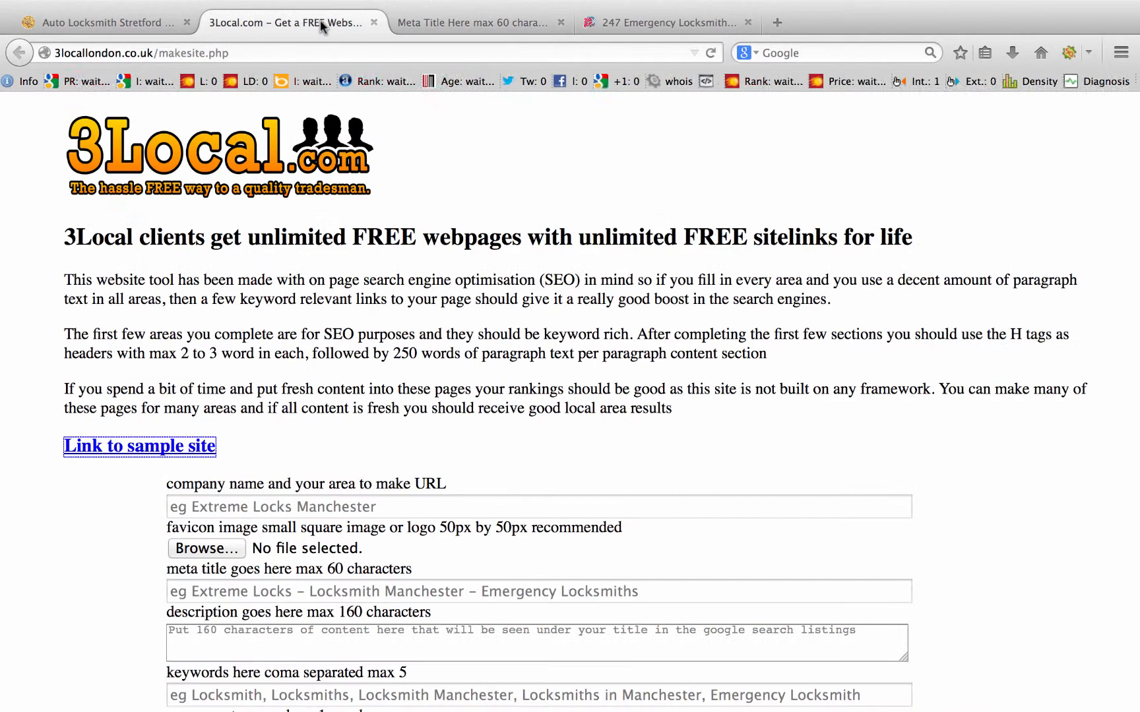
pyautogui.click(440, 24)
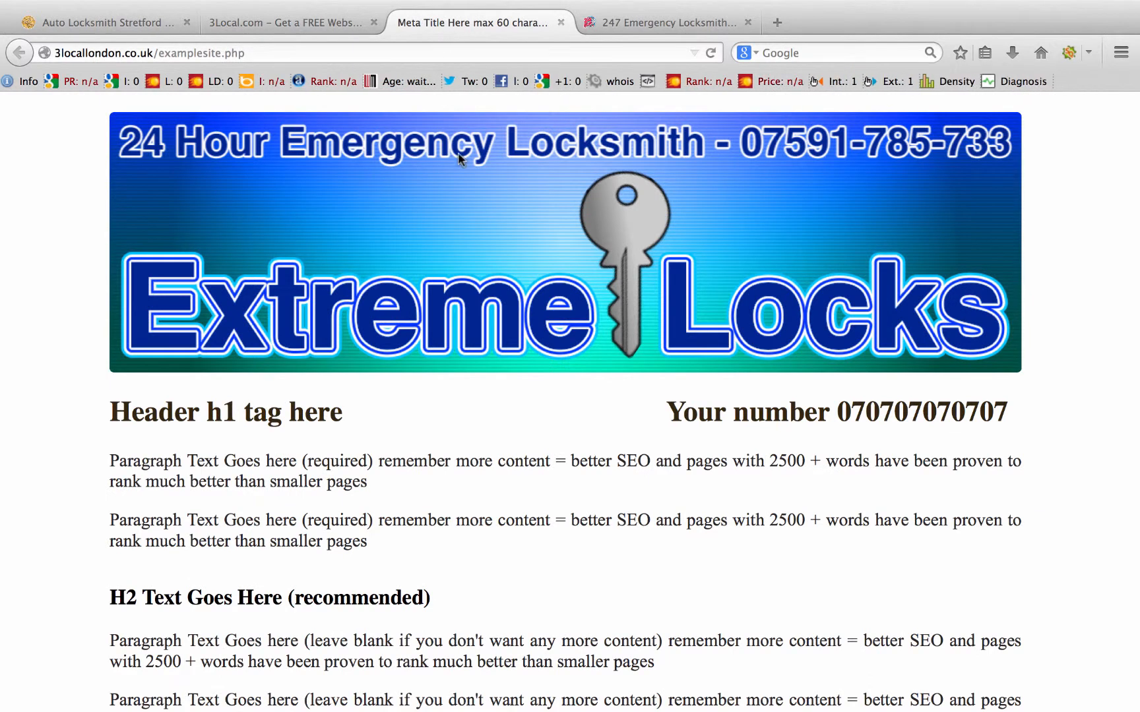
pyautogui.click(243, 25)
# Step: Enter 'Locksmith in Chelsea' in the company name and area field
pyautogui.click(256, 505)
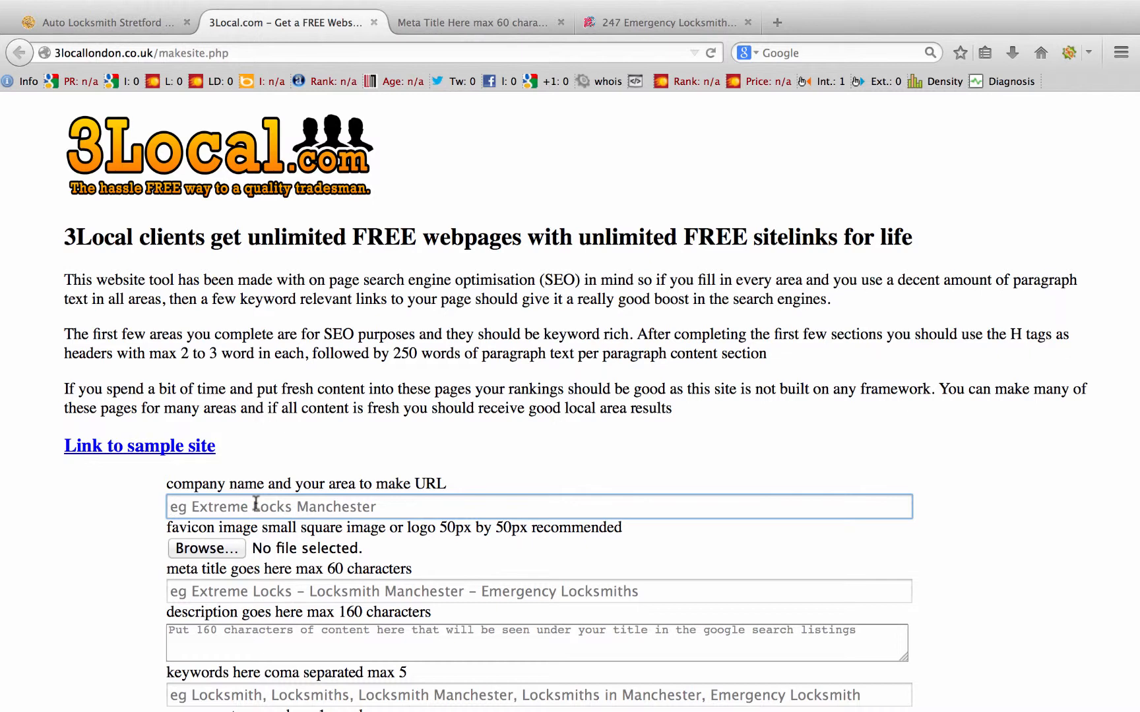
pyautogui.write('Locksm')
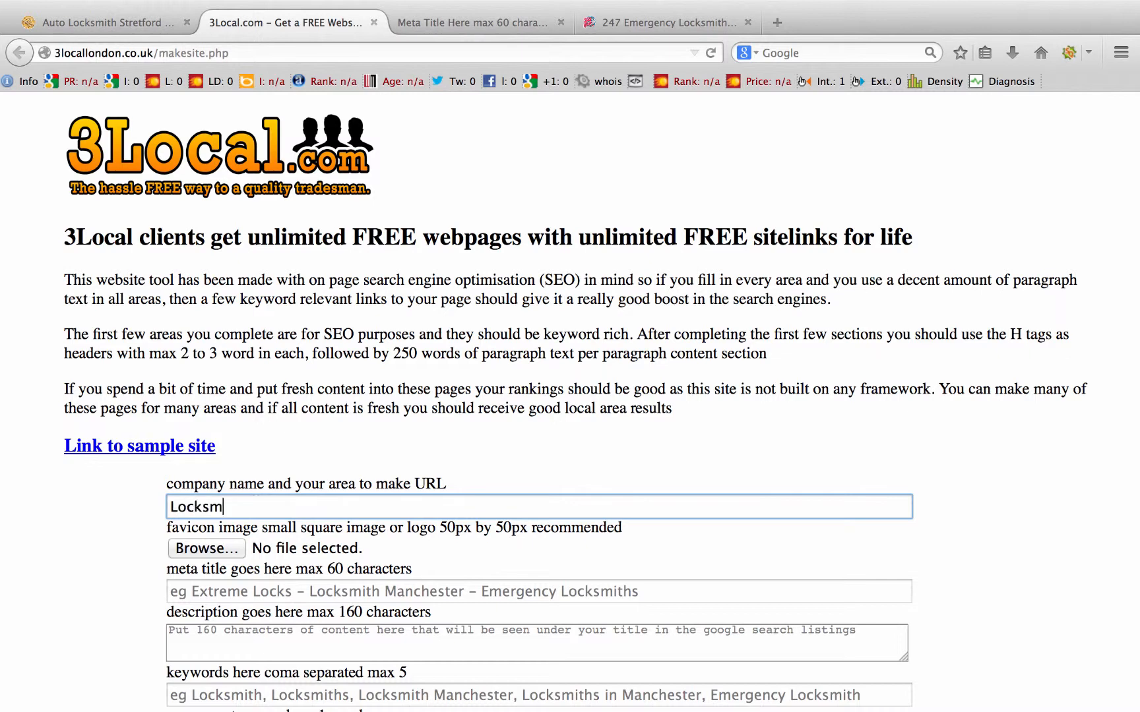
pyautogui.write('ith in Chelsea')
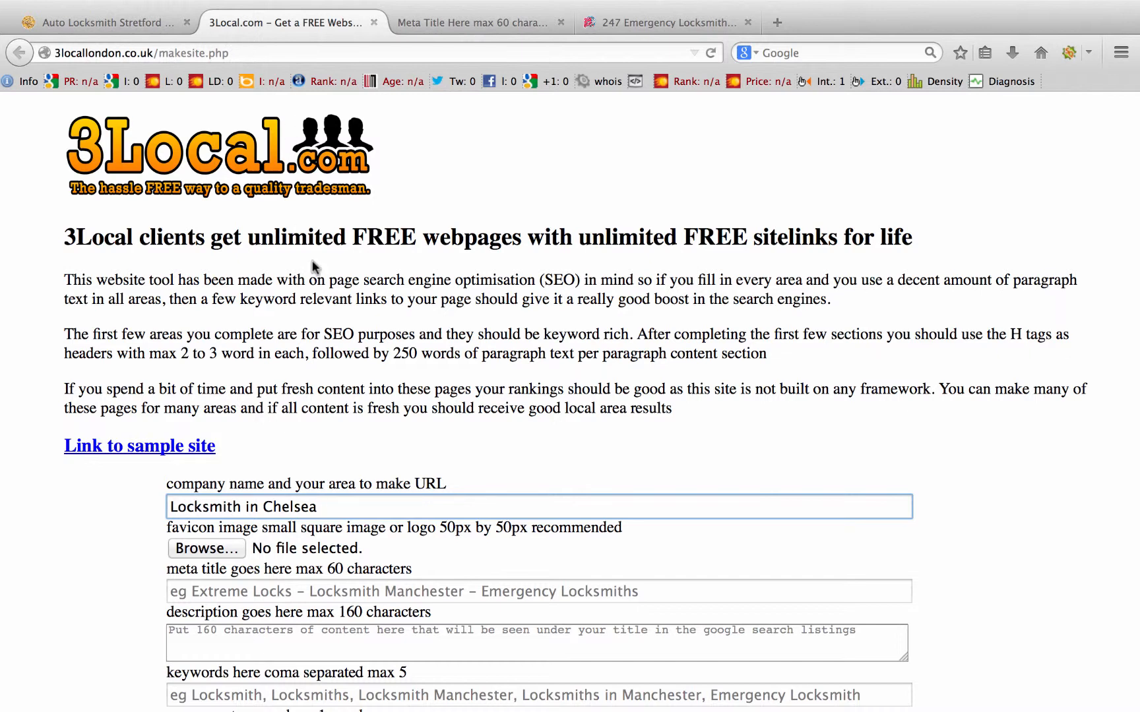
pyautogui.scroll(-3, 551, 542)
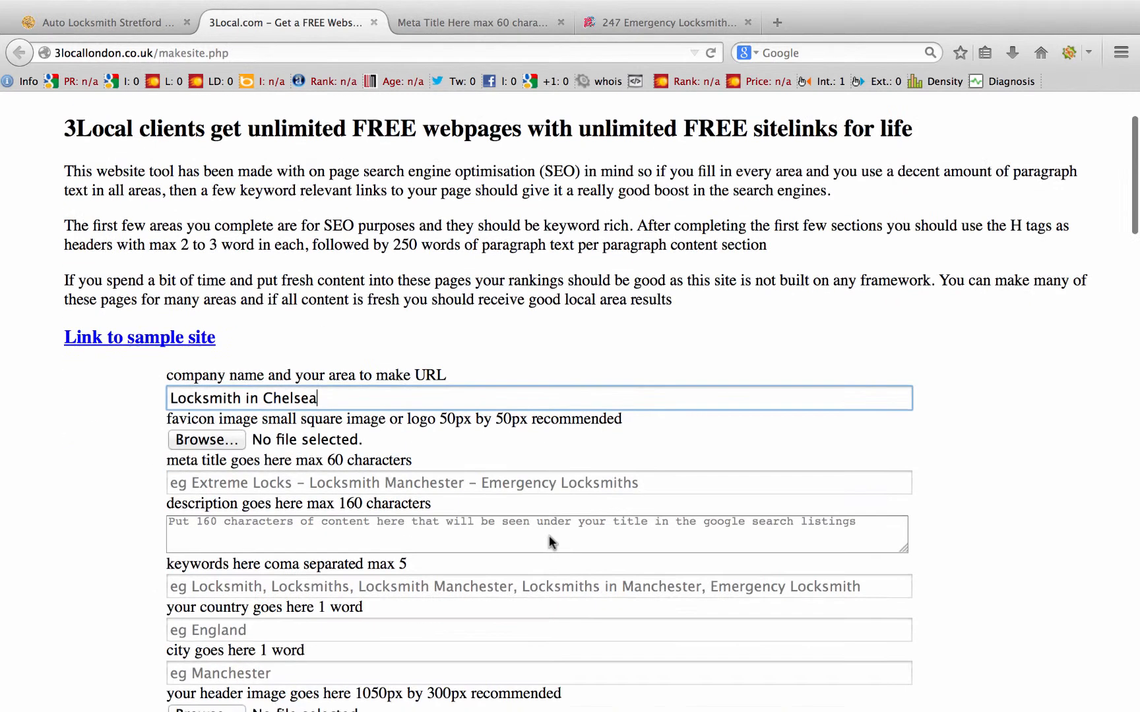
# Step: Search the upload dialog for 'gold' and attach goldplate-locks.jpg as the favicon
pyautogui.click(203, 435)
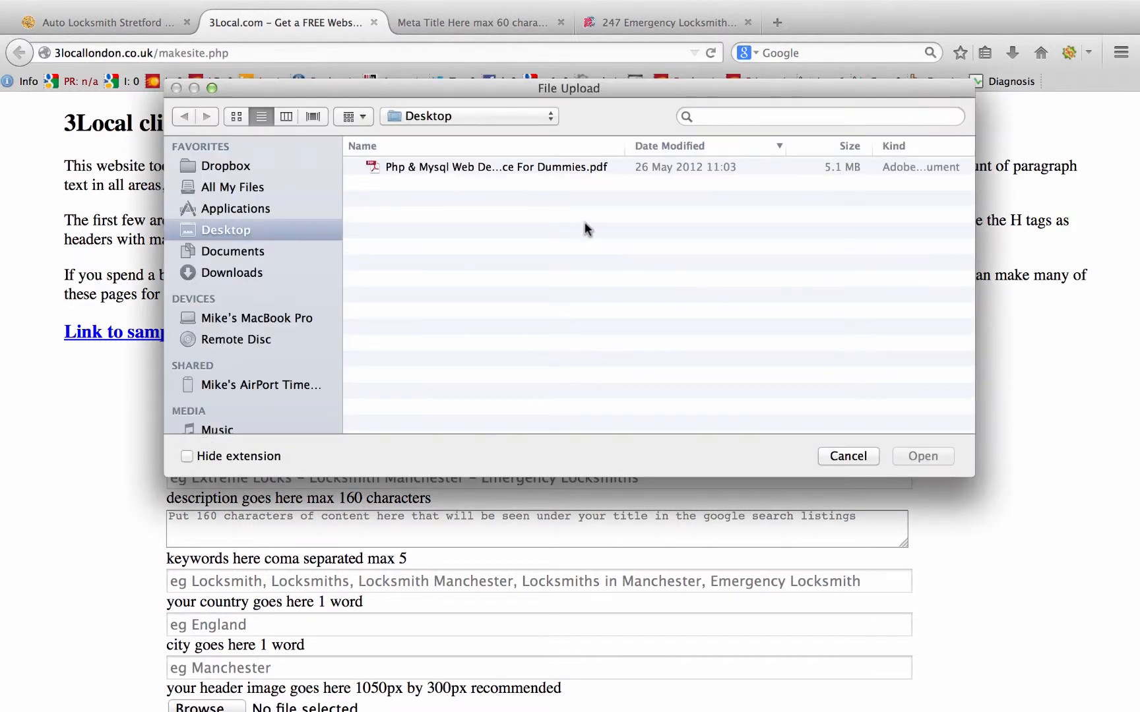
pyautogui.click(743, 119)
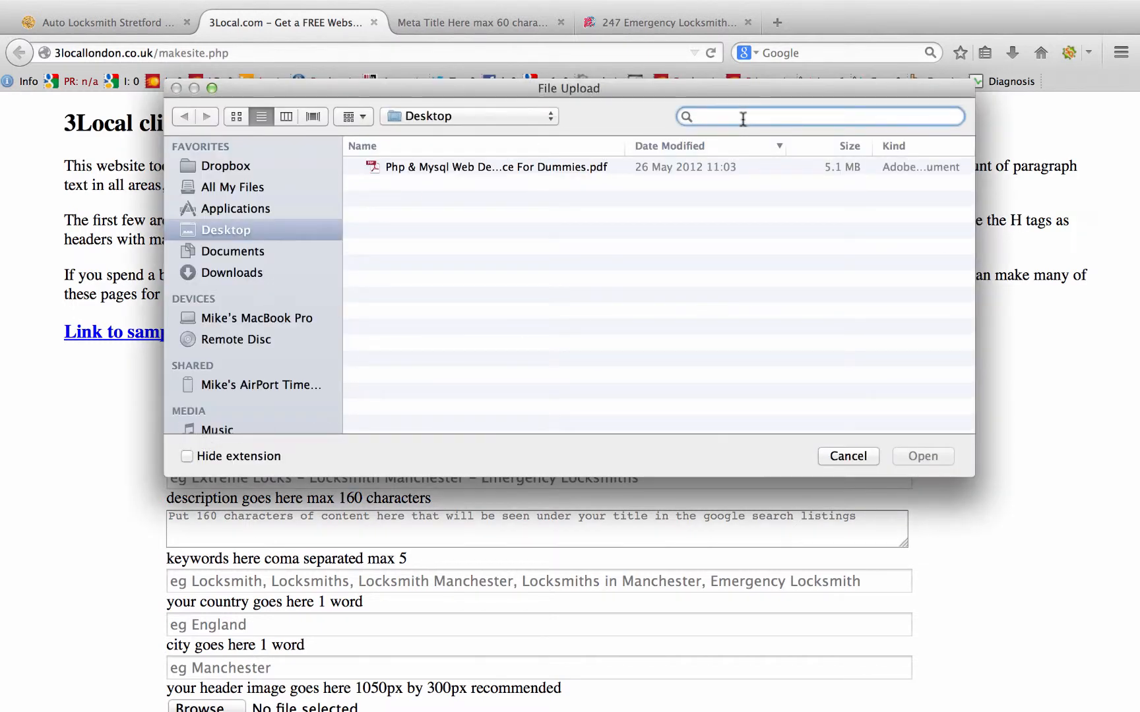
pyautogui.write('extreme')
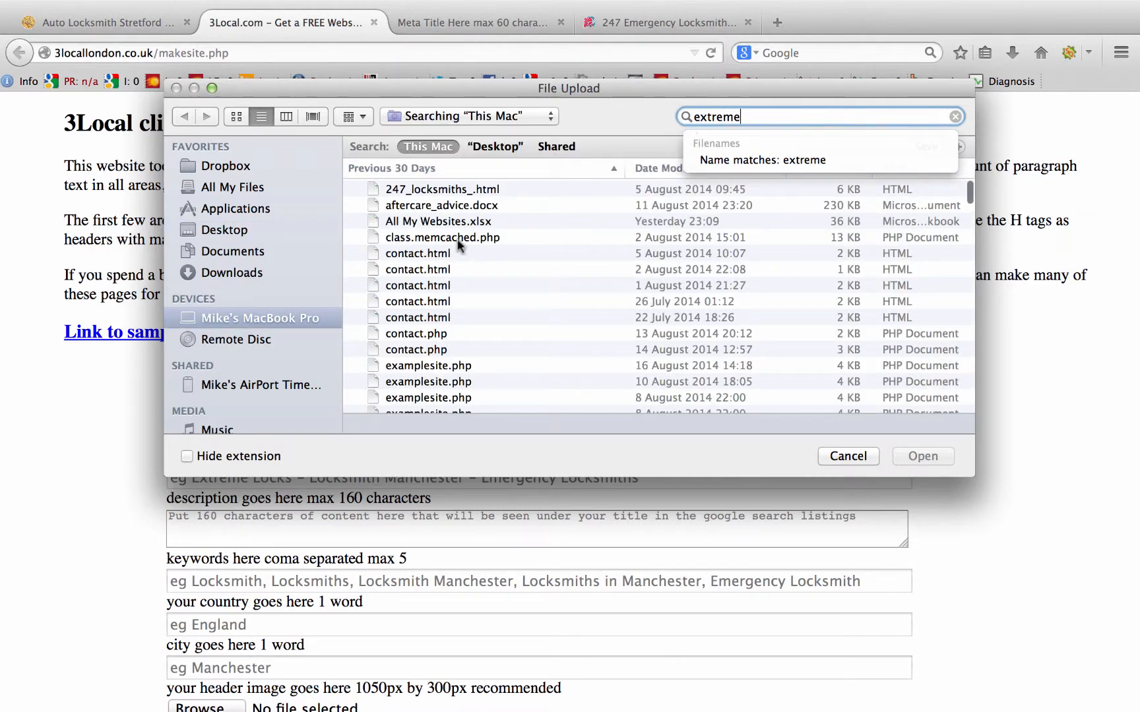
pyautogui.doubleClick(748, 116)
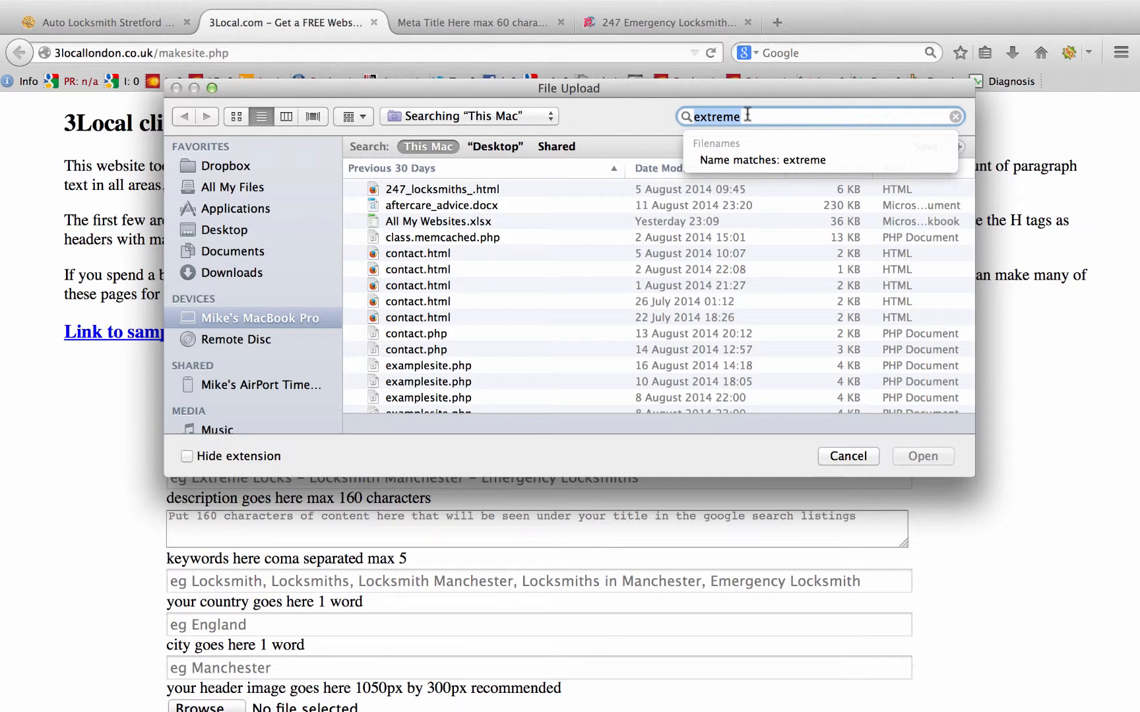
pyautogui.write('gold')
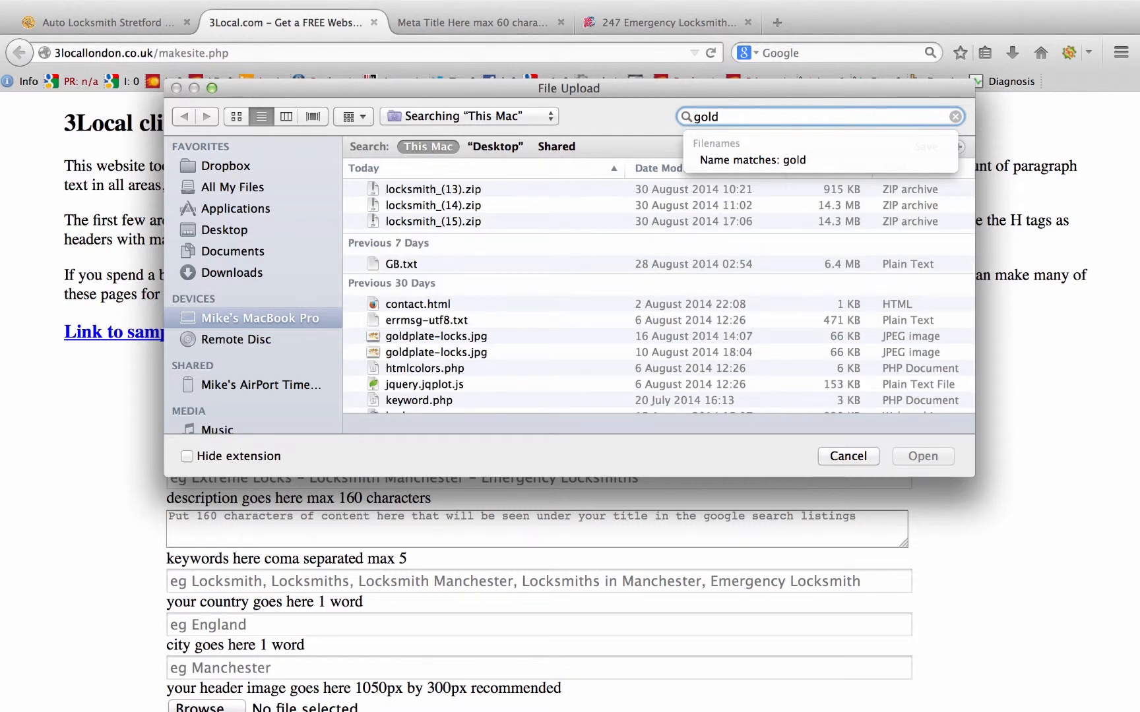
pyautogui.write(' pl')
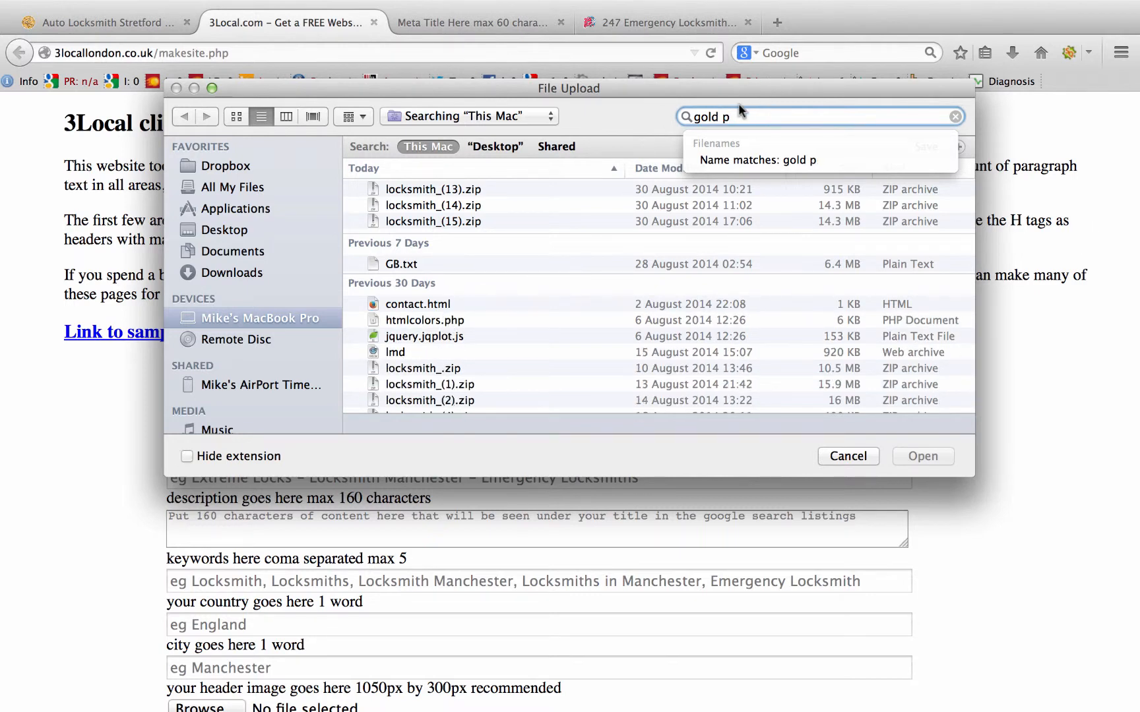
pyautogui.press('BackSpace')
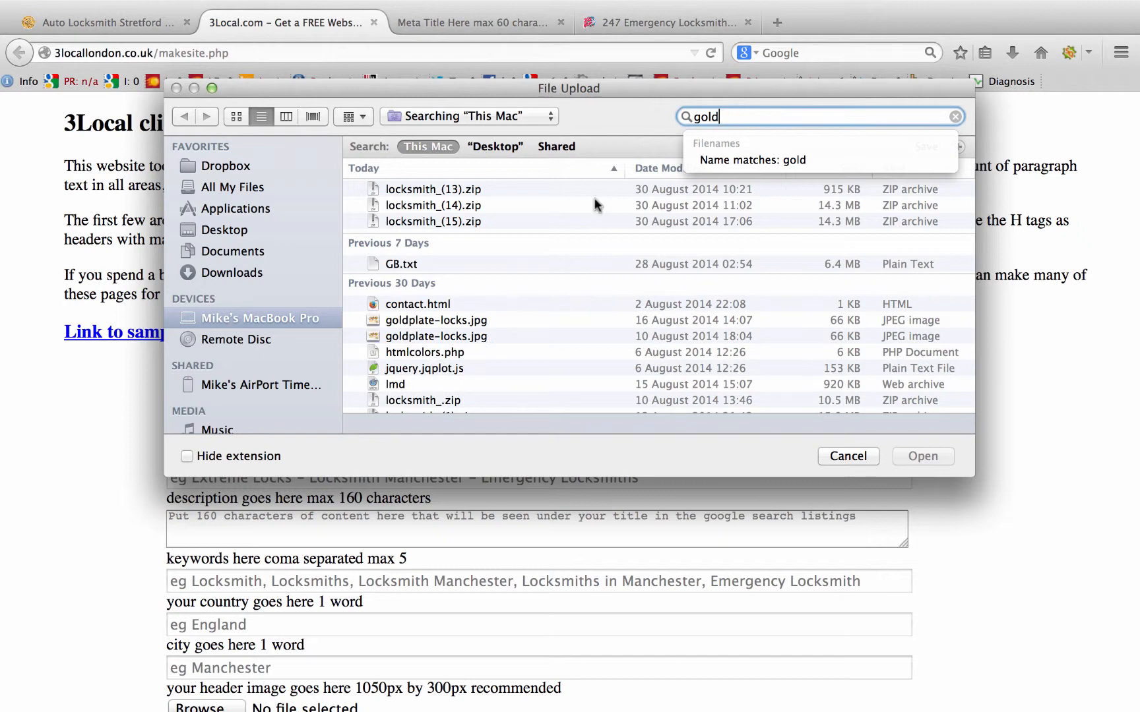
pyautogui.doubleClick(417, 320)
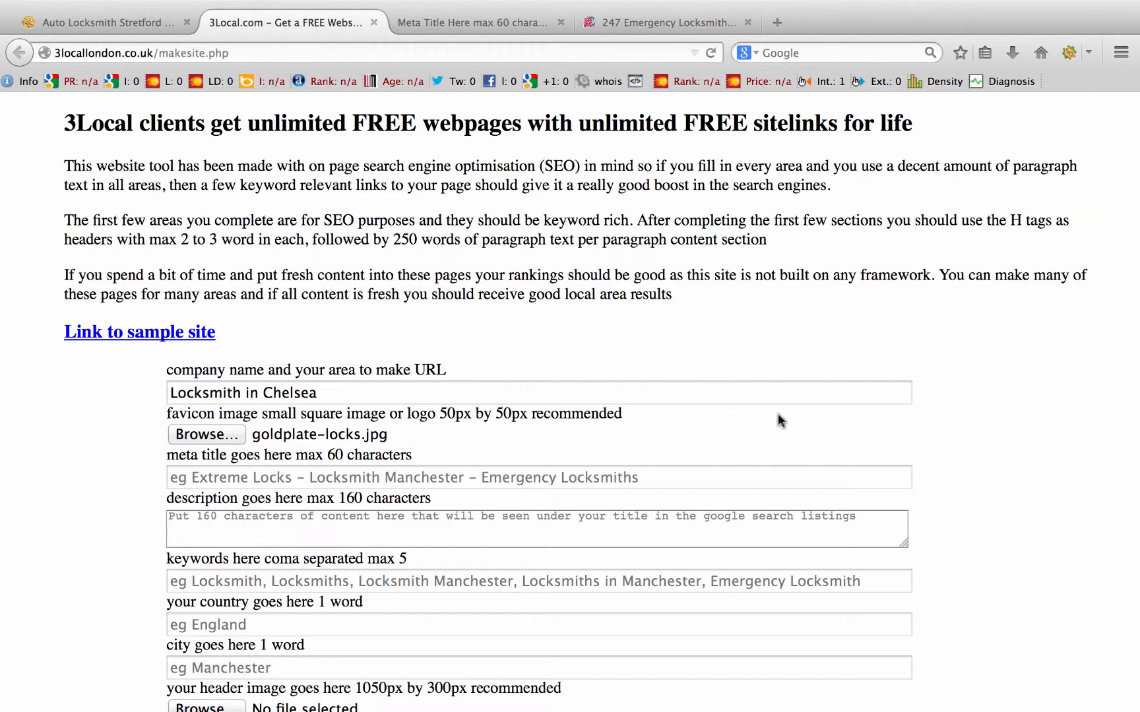
# Step: Search Google for 'locksmith in manchester' in a new browser tab
pyautogui.scroll(-1, 779, 419)
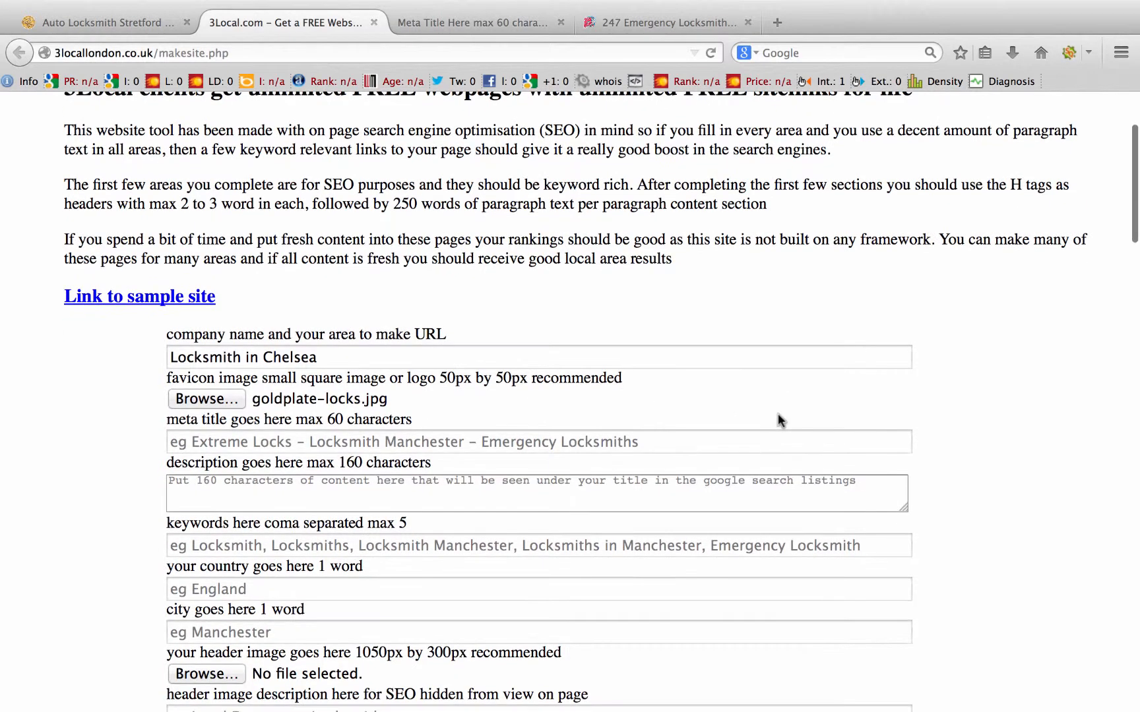
pyautogui.click(272, 443)
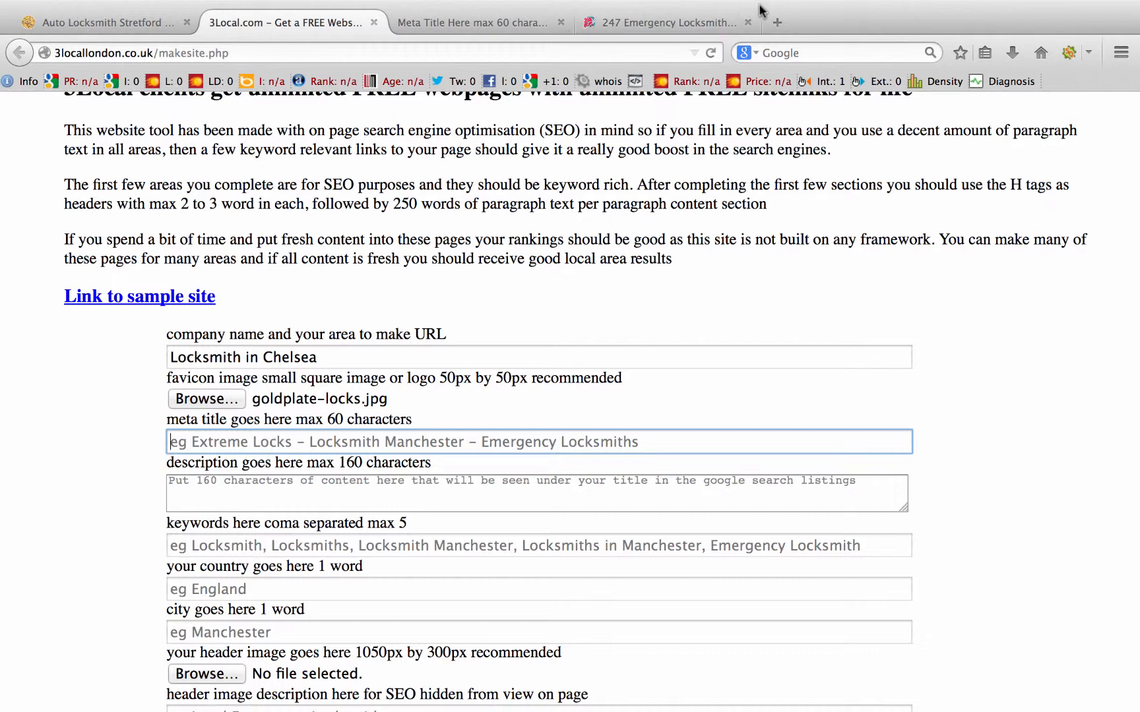
pyautogui.click(775, 23)
pyautogui.click(780, 53)
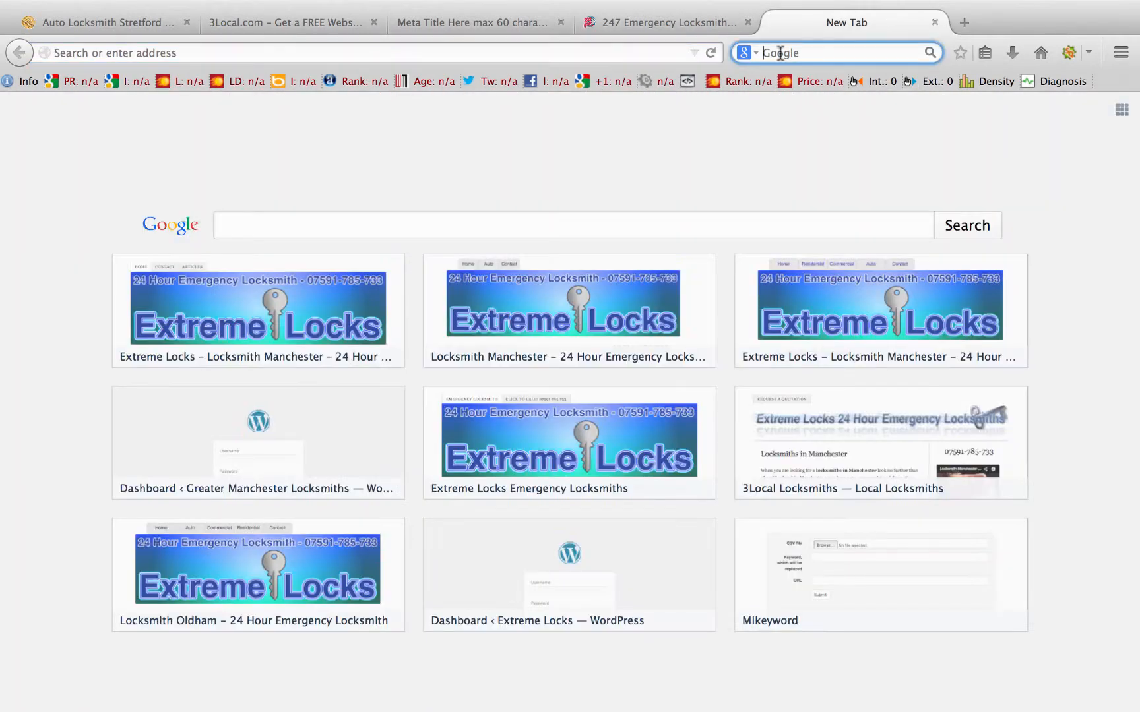
pyautogui.write('locksmith in manchester')
pyautogui.press('Return')
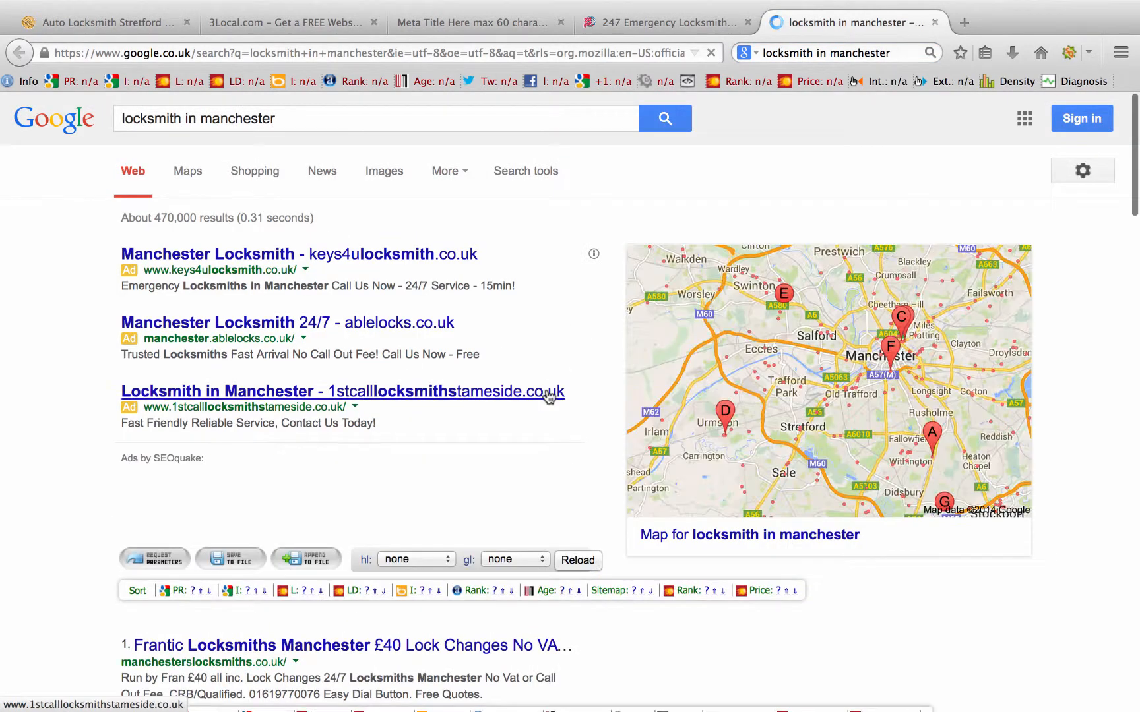
# Step: Review the Manchester locksmith results, then return to the 3Local form
pyautogui.scroll(-5, 551, 389)
pyautogui.scroll(2, 574, 412)
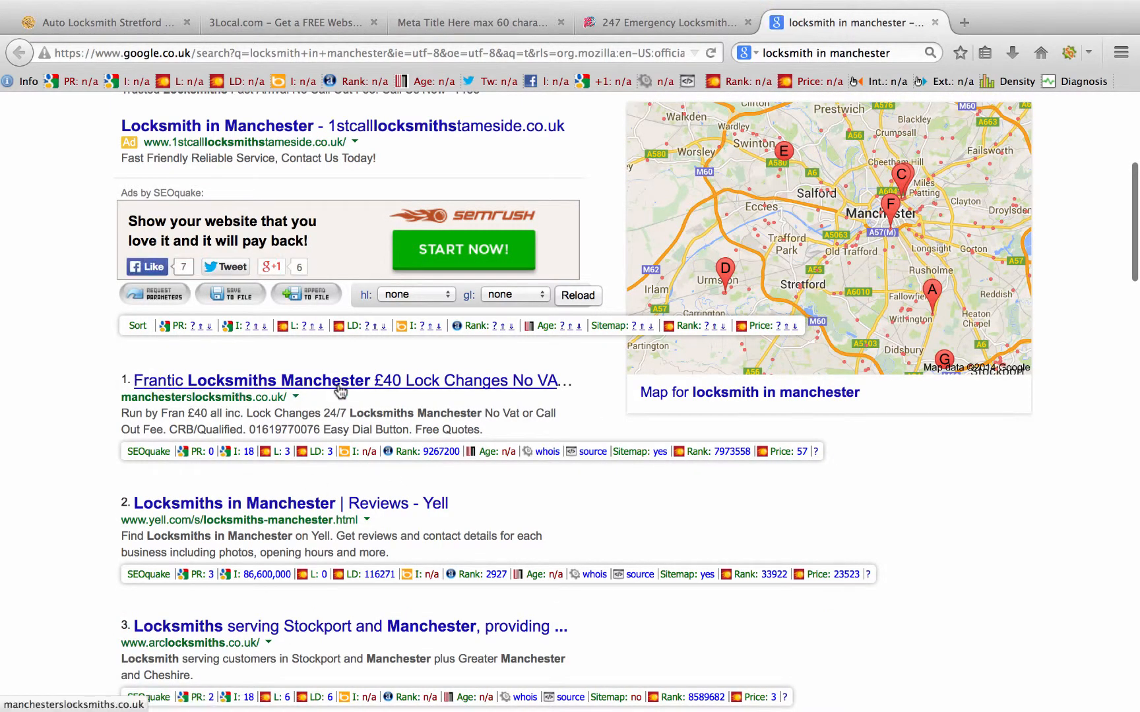
pyautogui.scroll(-4, 236, 389)
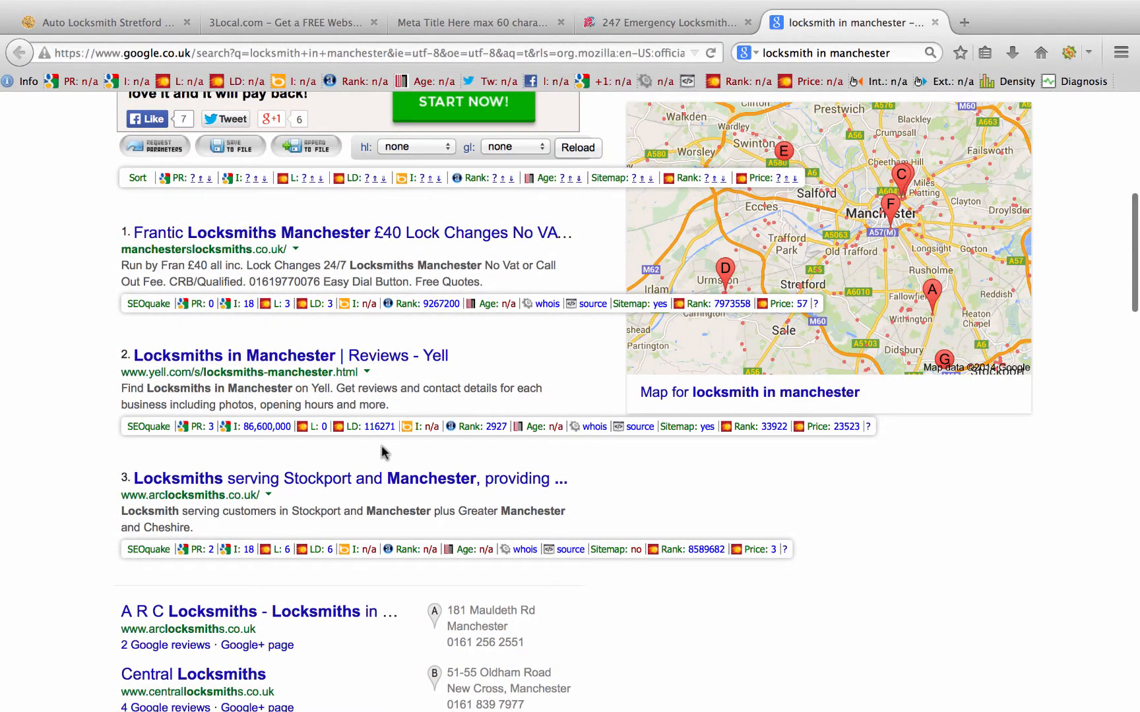
pyautogui.scroll(-3, 381, 445)
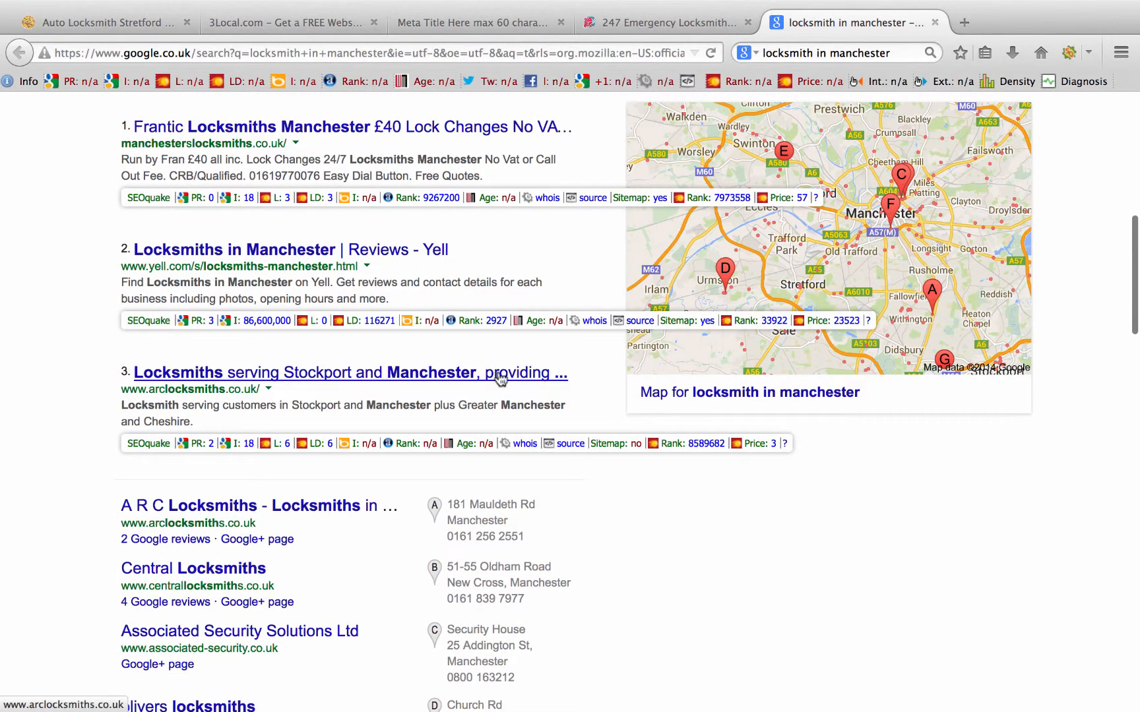
pyautogui.scroll(4, 498, 372)
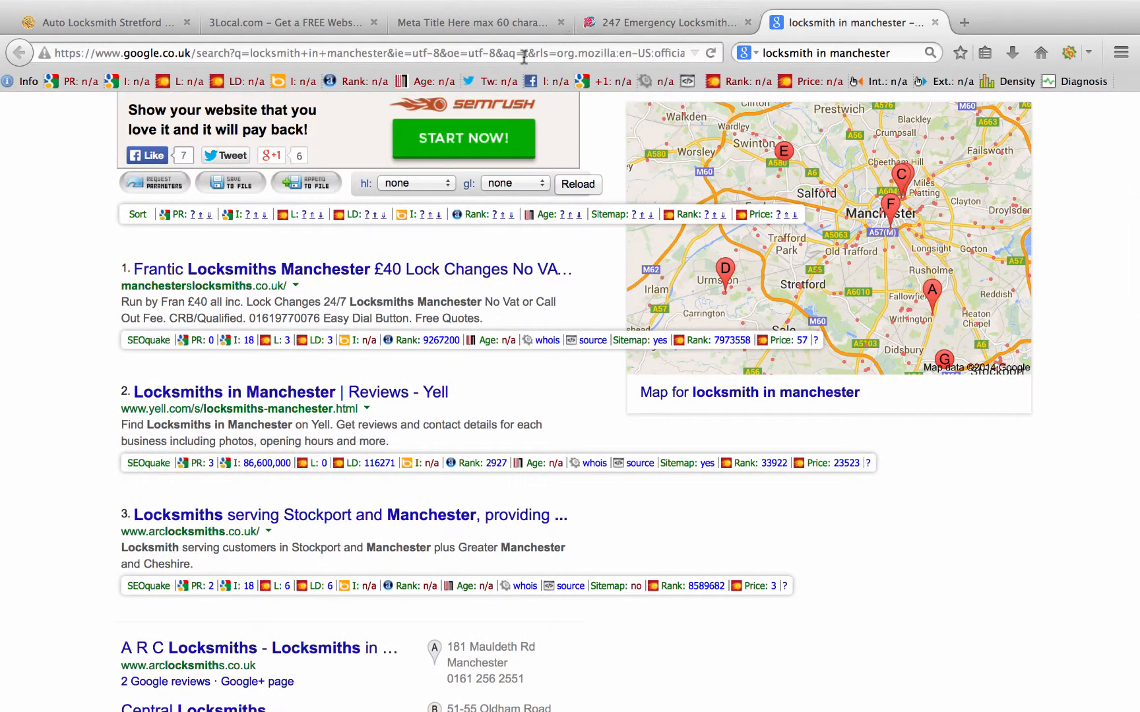
pyautogui.click(282, 24)
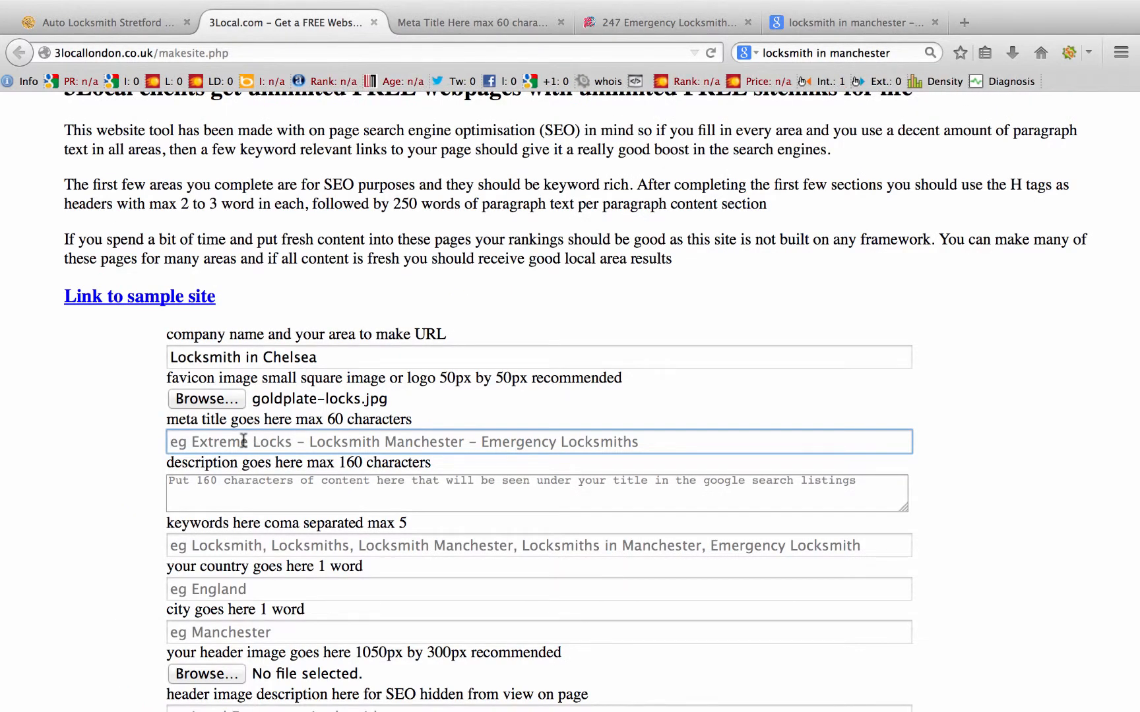
# Step: Enter meta title 'Locksmiths in Chelsea 24 Hour Emergency Response', then review the Yell result and example site
pyautogui.write('Locksmiths i')
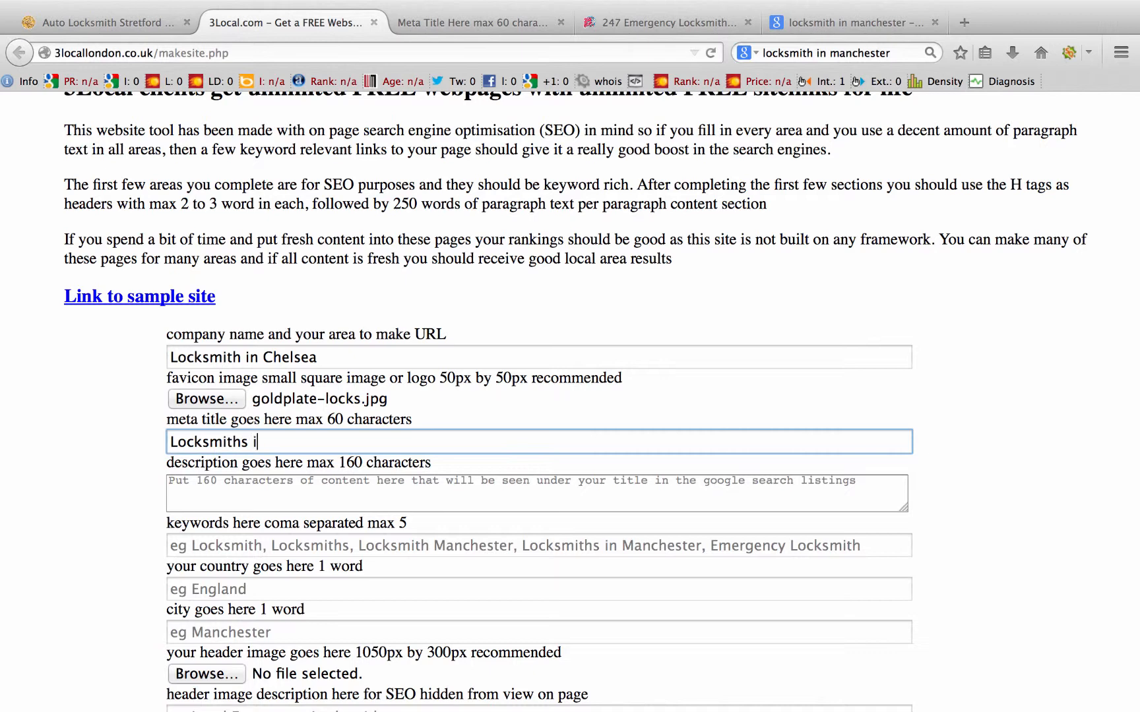
pyautogui.write('n Chelsea 24 Hour Emerg')
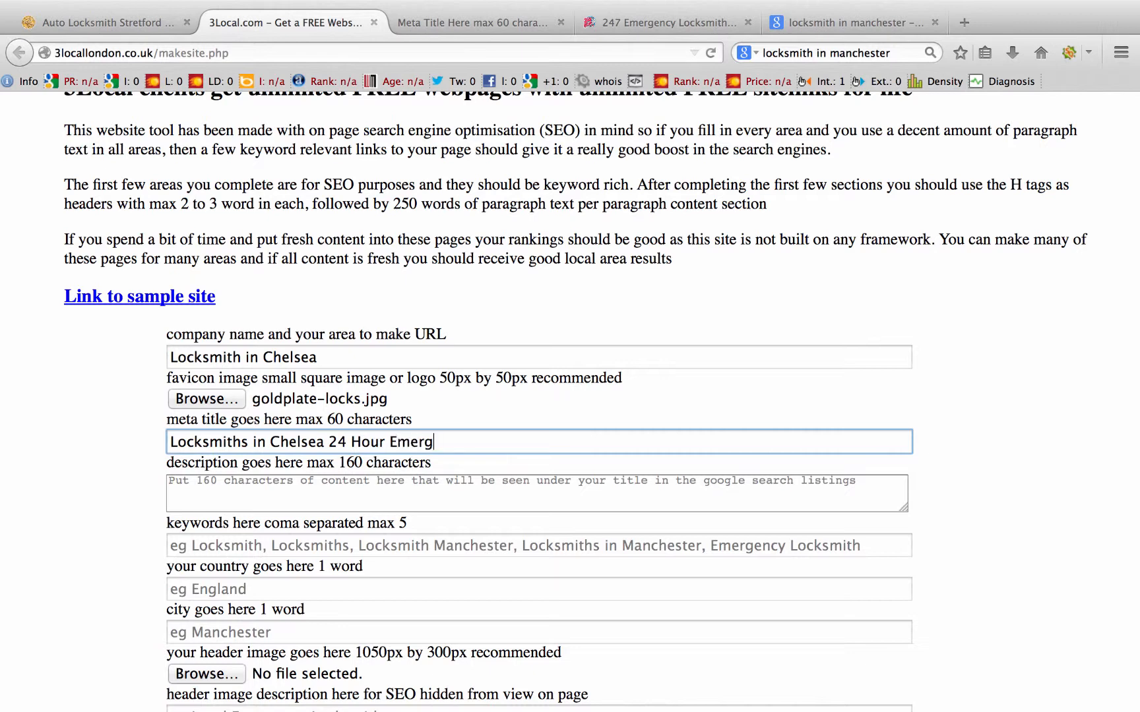
pyautogui.write('ency Response')
pyautogui.click(186, 489)
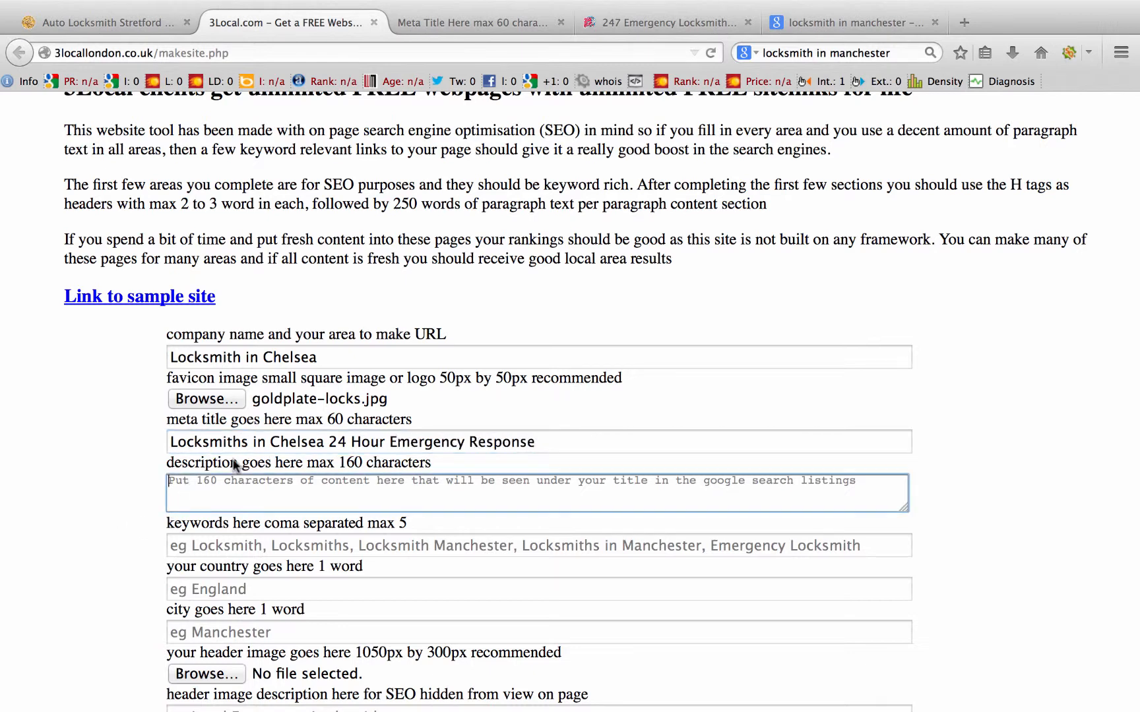
pyautogui.click(832, 23)
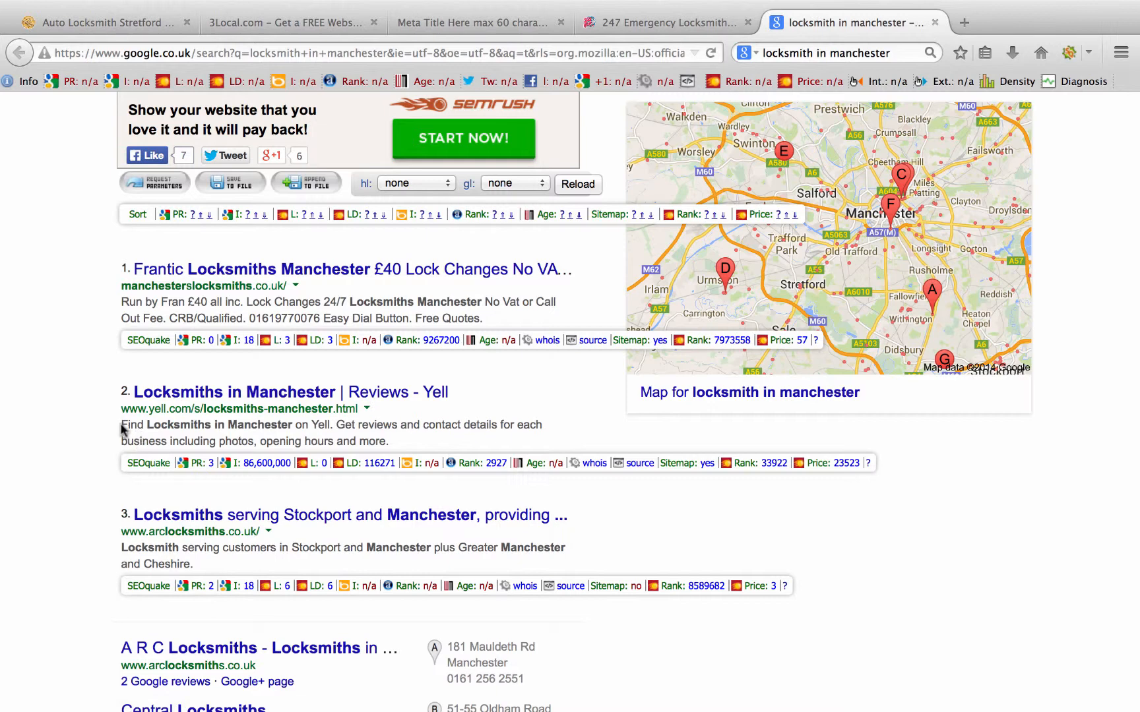
pyautogui.moveTo(121, 424); pyautogui.dragTo(396, 443)
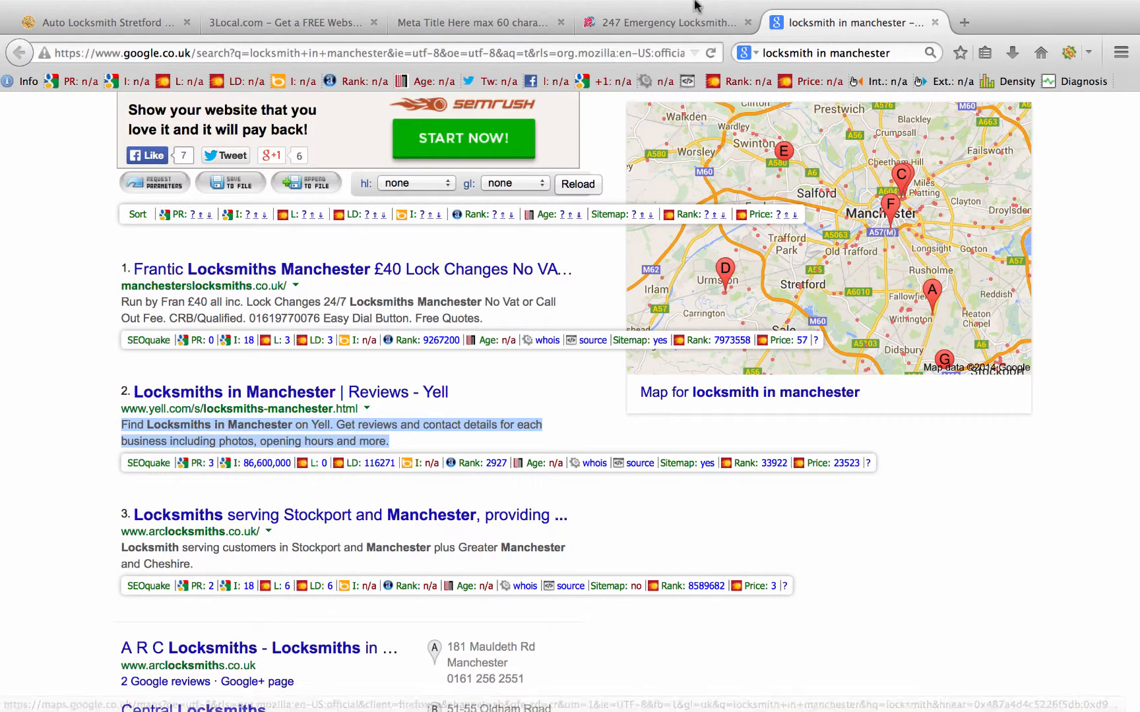
pyautogui.click(486, 22)
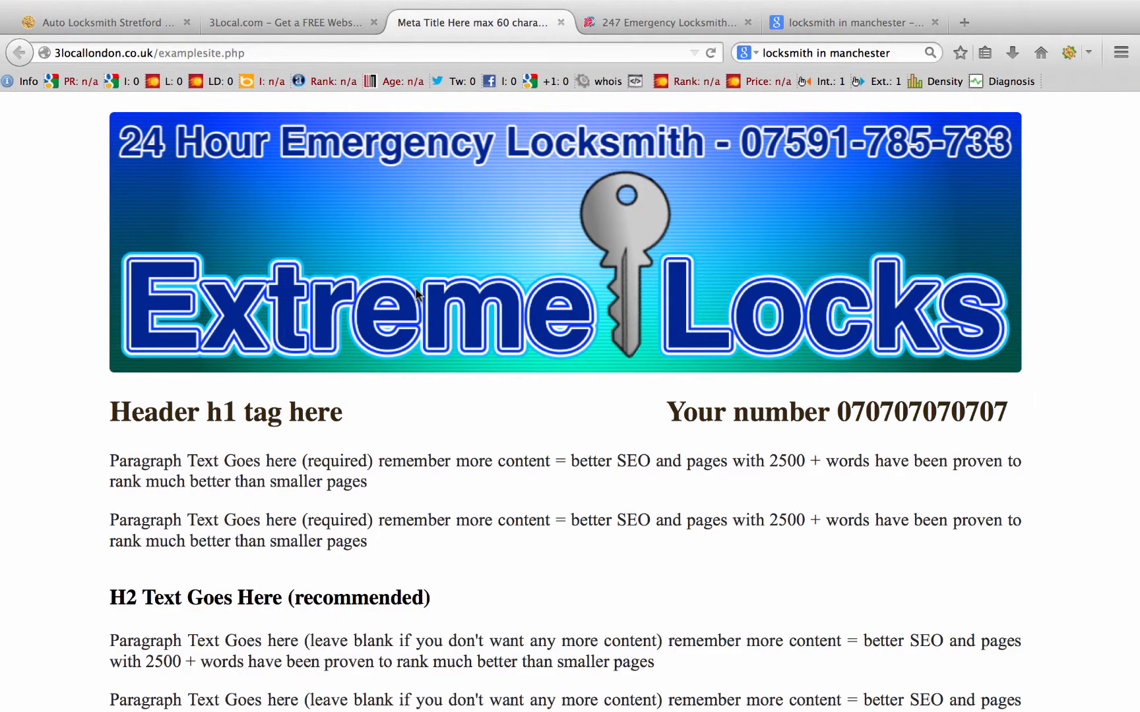
pyautogui.click(268, 23)
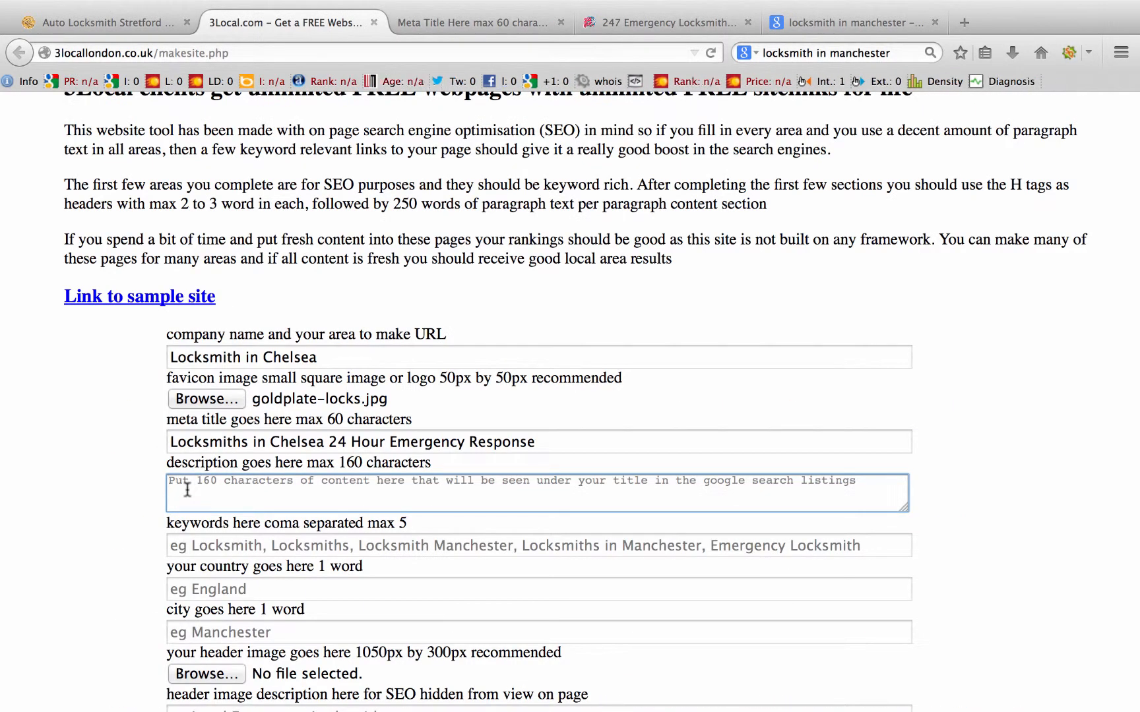
# Step: Set the description to '24 hour emergency locksmiths in Chelsea UK working on auto, commercial and residential services'
pyautogui.write('kjsdbalkjsdbfalksdbfliasbdvjabsdkjfbasdlkjvbas')
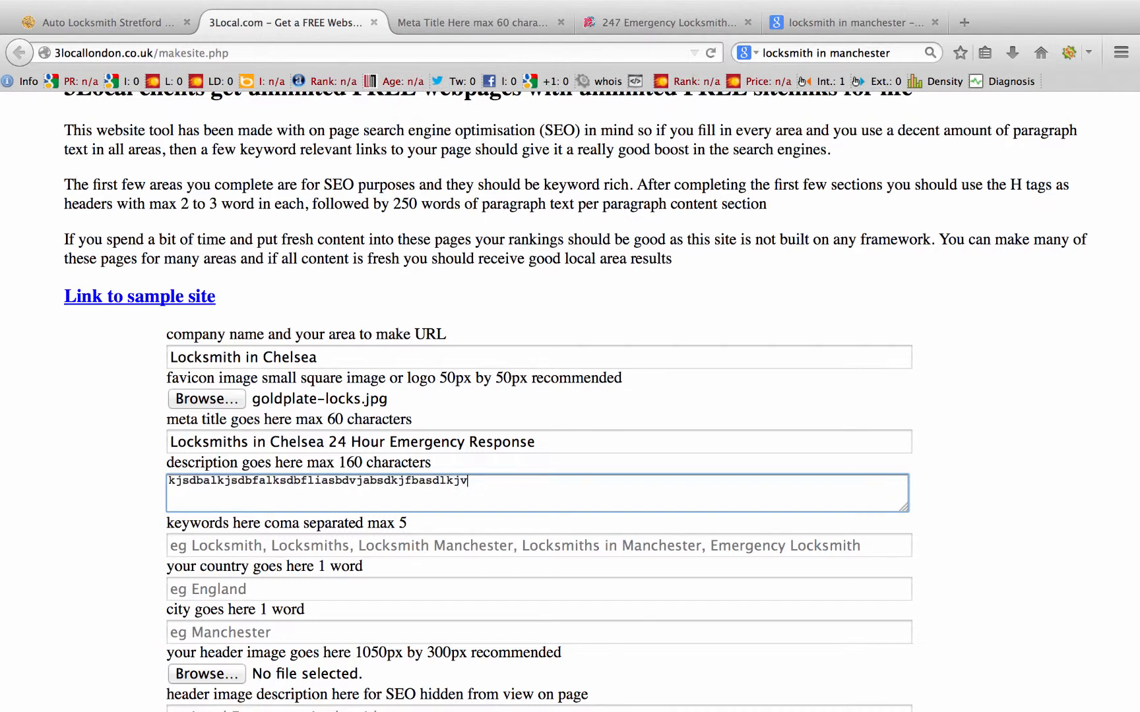
pyautogui.press('BackSpace')
pyautogui.press('BackSpace')
pyautogui.press('BackSpace')
pyautogui.press('BackSpace')
pyautogui.press('BackSpace')
pyautogui.press('BackSpace')
pyautogui.press('BackSpace')
pyautogui.press('BackSpace')
pyautogui.press('BackSpace')
pyautogui.press('BackSpace')
pyautogui.press('BackSpace')
pyautogui.press('BackSpace')
pyautogui.press('BackSpace')
pyautogui.press('BackSpace')
pyautogui.press('BackSpace')
pyautogui.press('BackSpace')
pyautogui.press('BackSpace')
pyautogui.press('BackSpace')
pyautogui.press('BackSpace')
pyautogui.press('BackSpace')
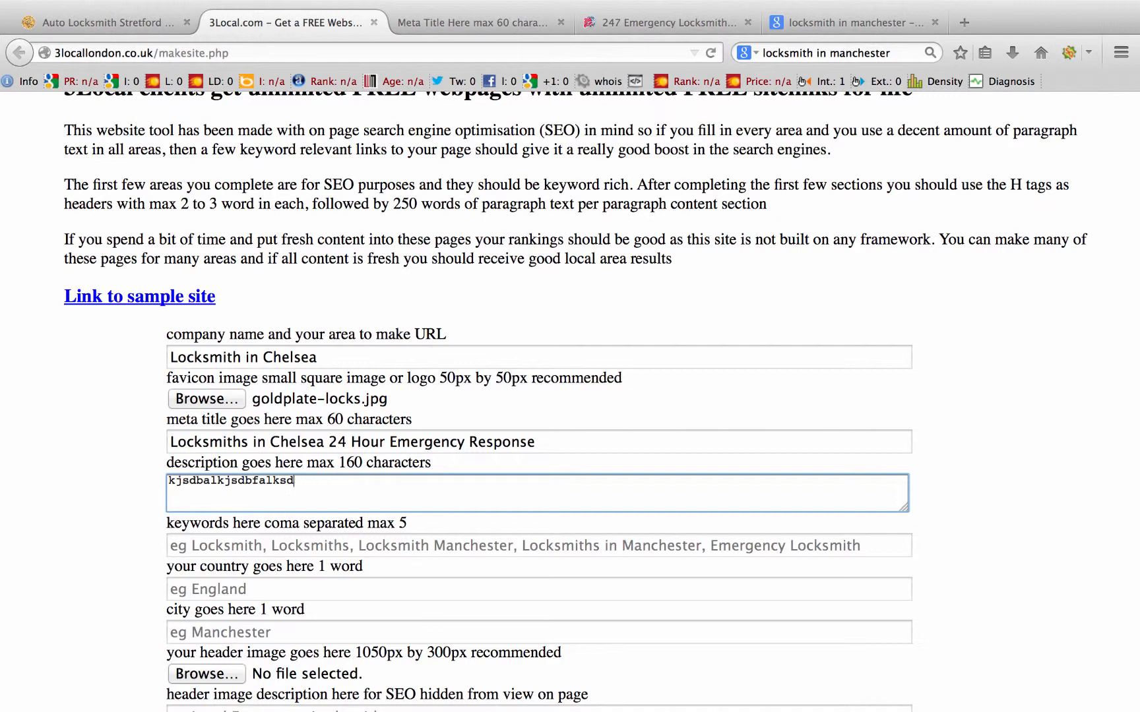
pyautogui.press('BackSpace')
pyautogui.press('BackSpace')
pyautogui.press('BackSpace')
pyautogui.press('BackSpace')
pyautogui.press('BackSpace')
pyautogui.press('BackSpace')
pyautogui.press('BackSpace')
pyautogui.press('BackSpace')
pyautogui.press('BackSpace')
pyautogui.press('BackSpace')
pyautogui.press('BackSpace')
pyautogui.press('BackSpace')
pyautogui.press('BackSpace')
pyautogui.press('BackSpace')
pyautogui.press('BackSpace')
pyautogui.press('BackSpace')
pyautogui.press('BackSpace')
pyautogui.press('BackSpace')
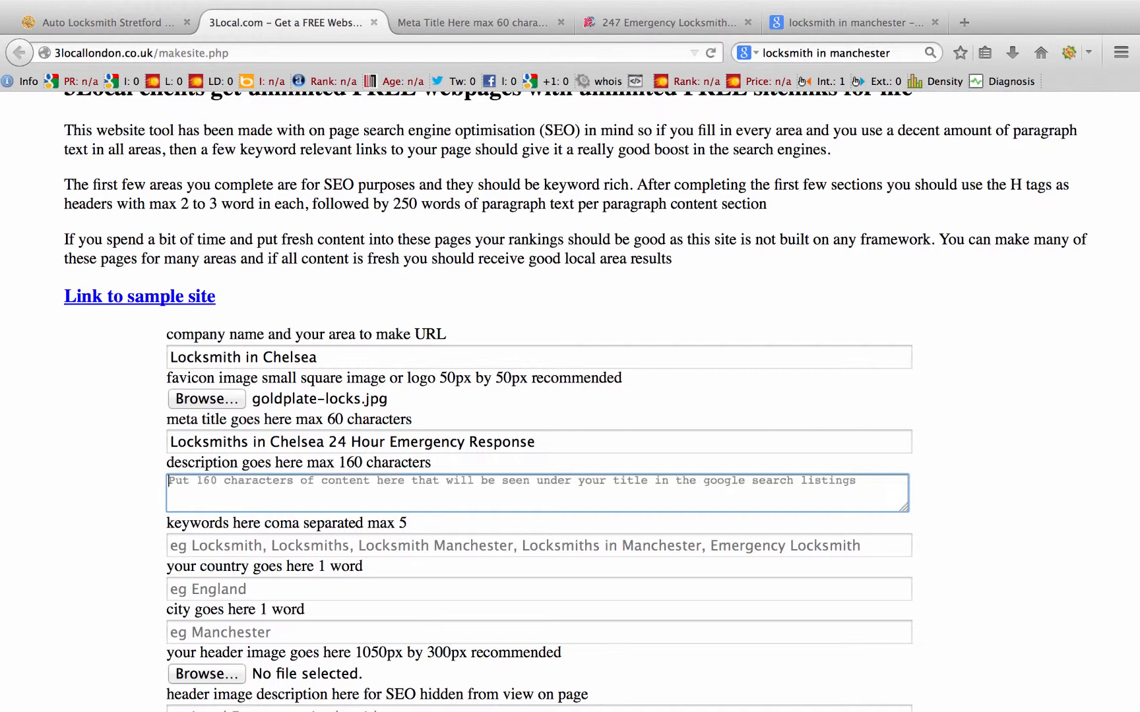
pyautogui.write('24 hour eme')
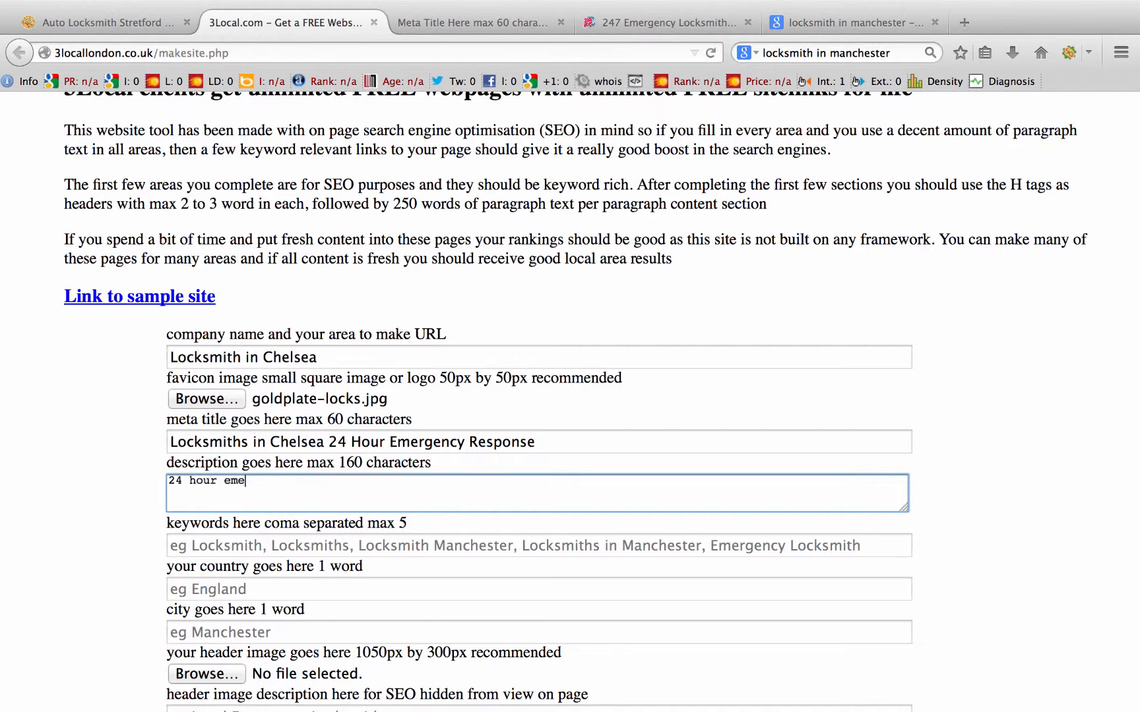
pyautogui.write('rgency locksmiths in Chelsea UK w')
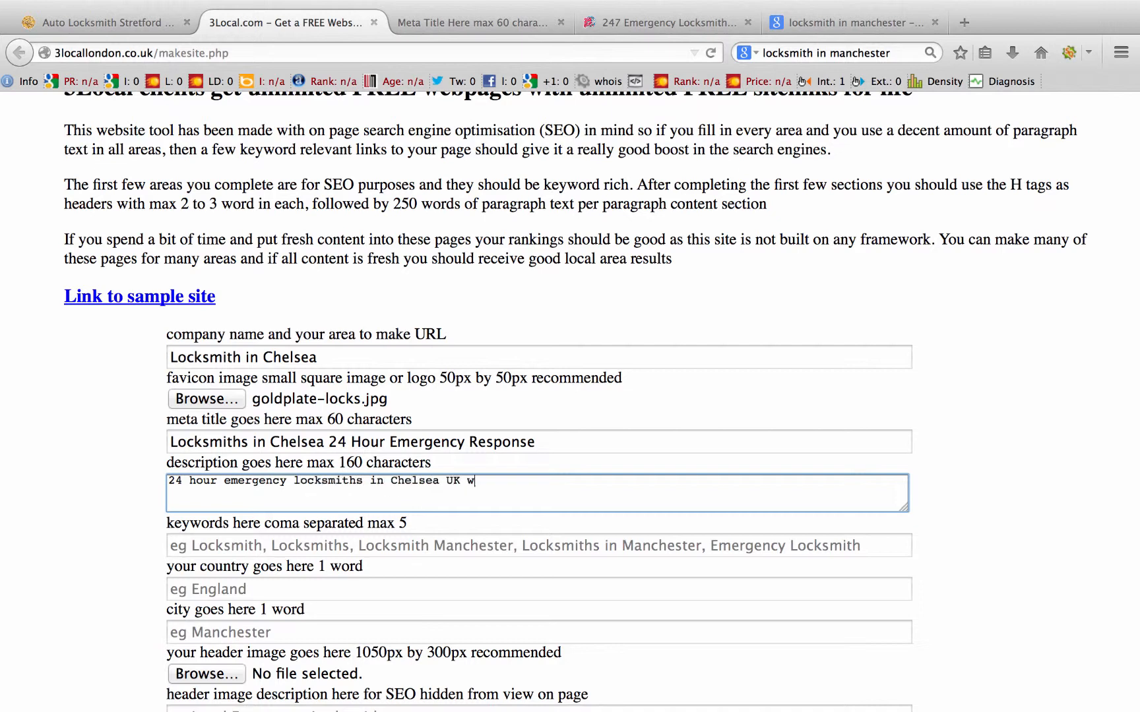
pyautogui.write('orking on auto, commerc')
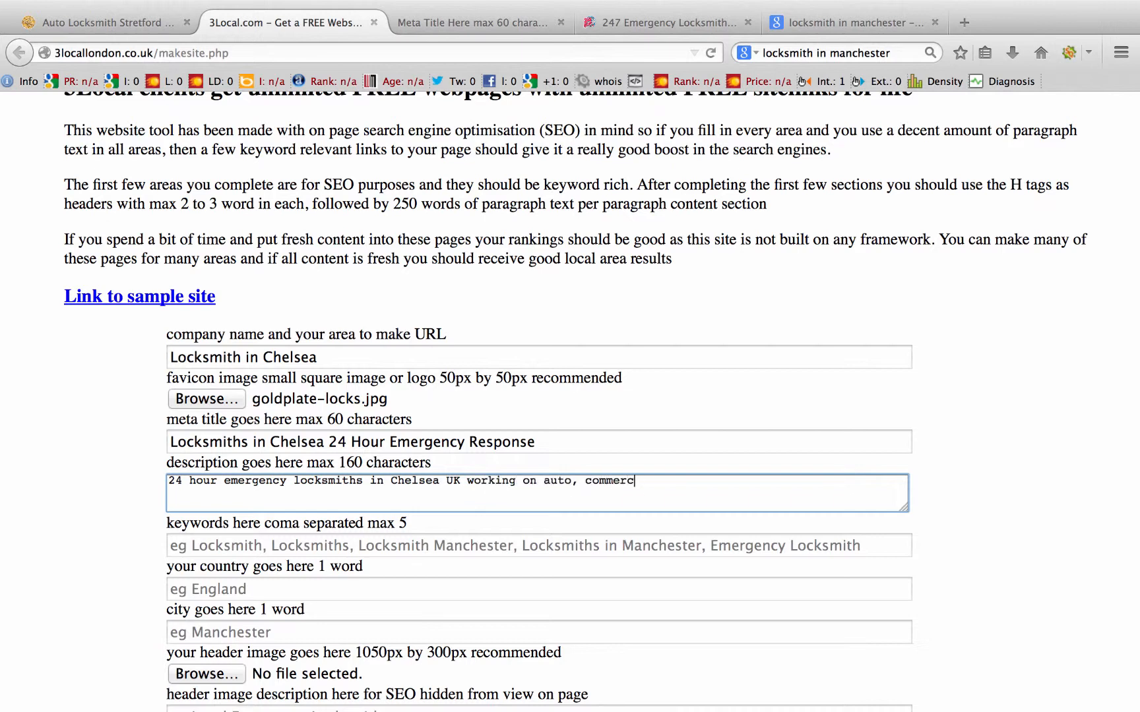
pyautogui.write('ial and residential servic')
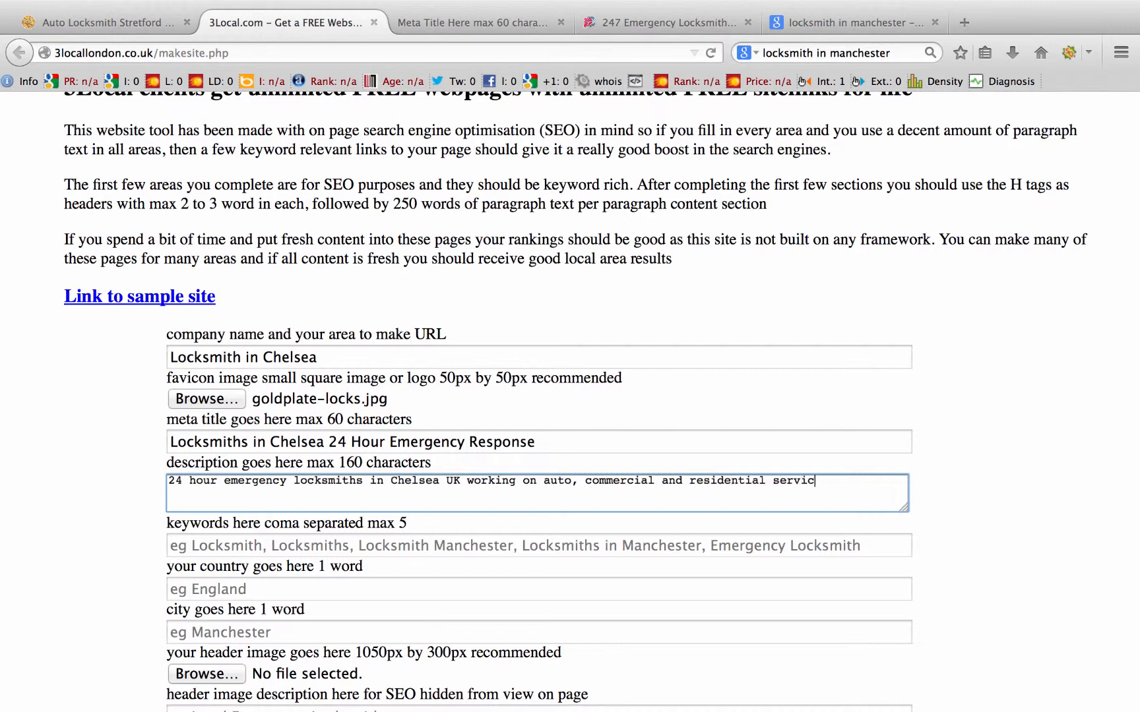
pyautogui.write('es')
# Step: Enter keywords 'Locksmith, Locksmiths, Locksmith Chelsea, Locksmiths Chelsea, Auto Lockout'
pyautogui.scroll(-3, 402, 567)
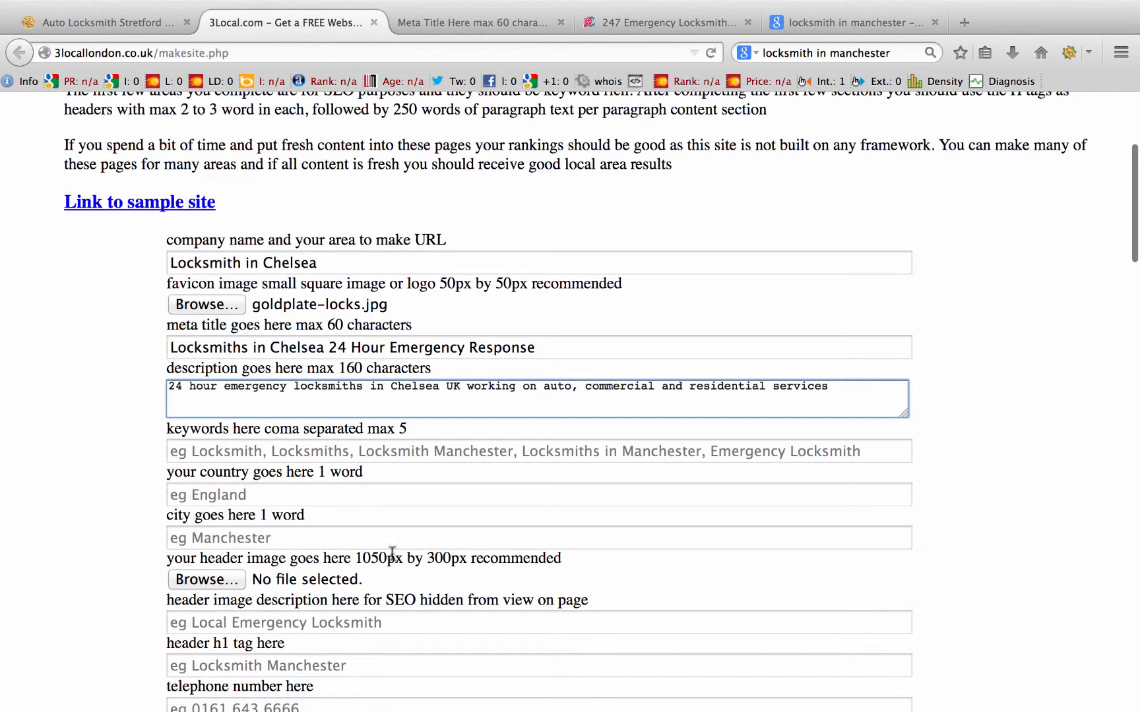
pyautogui.click(279, 451)
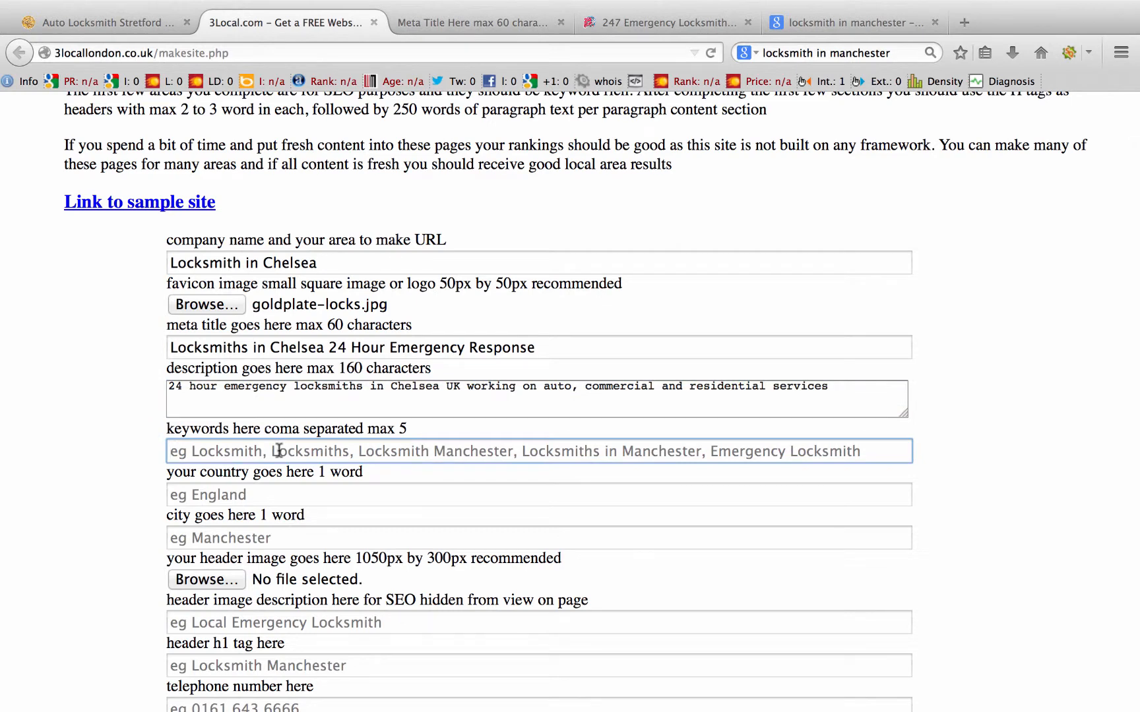
pyautogui.write('Locksmith')
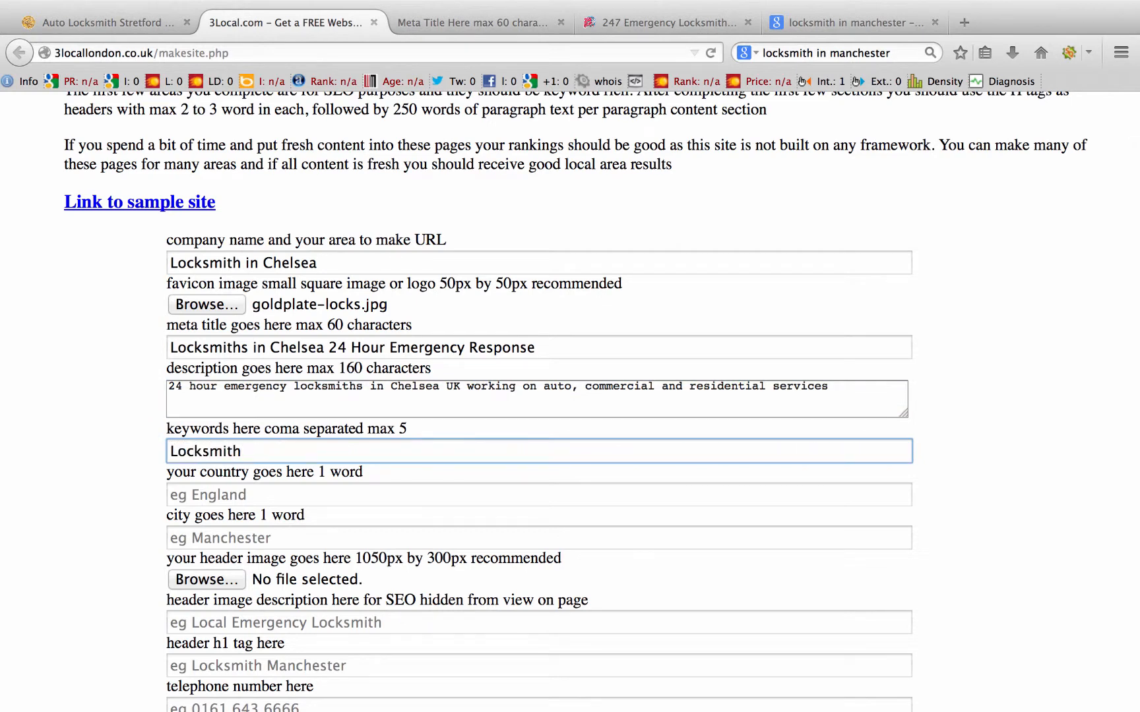
pyautogui.write(', Locksmith')
pyautogui.write('Locksmith ')
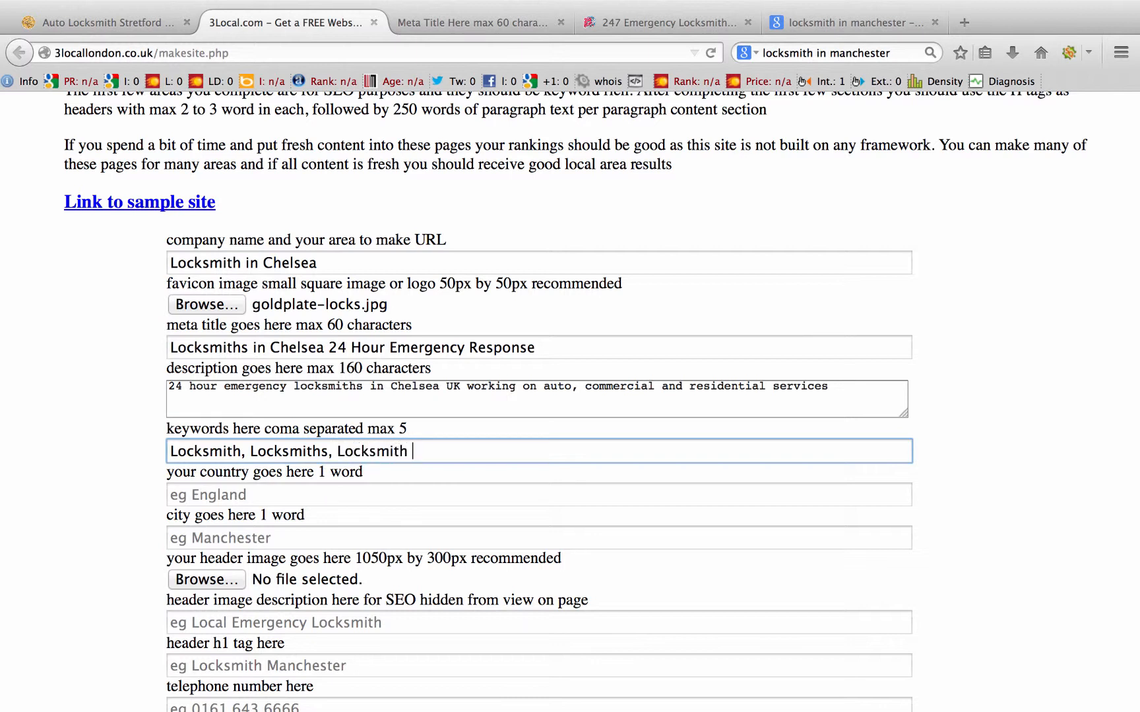
pyautogui.write('Chelsea')
pyautogui.write(', Locksmiths ')
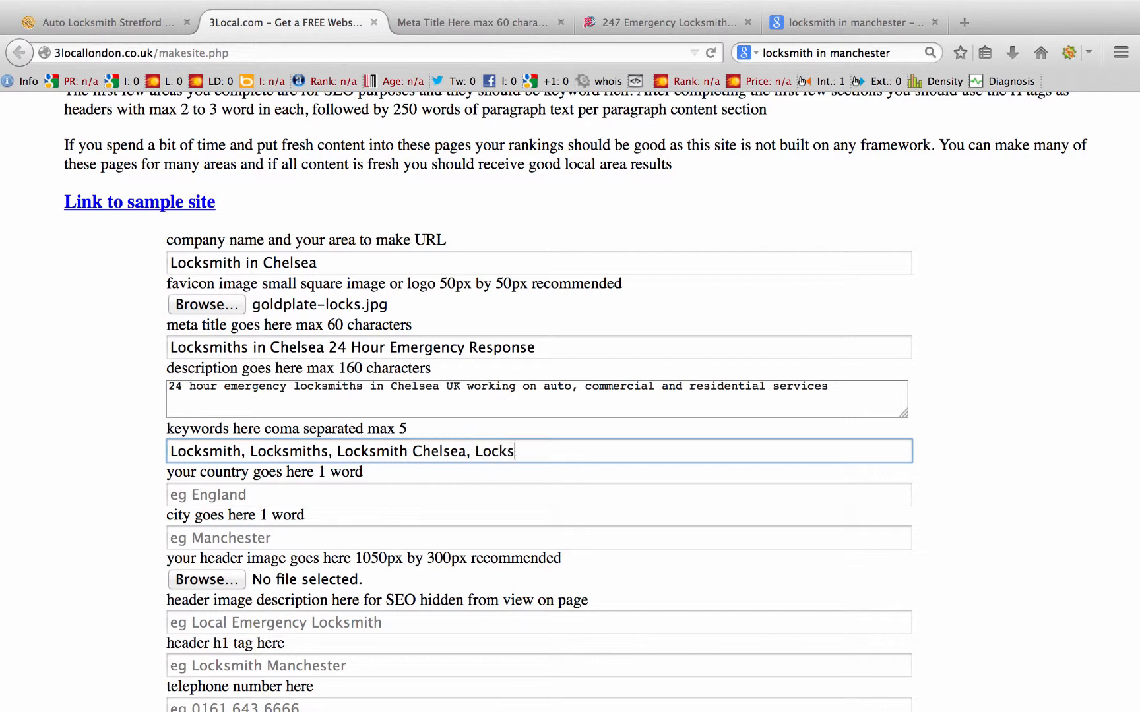
pyautogui.write('Chelsea')
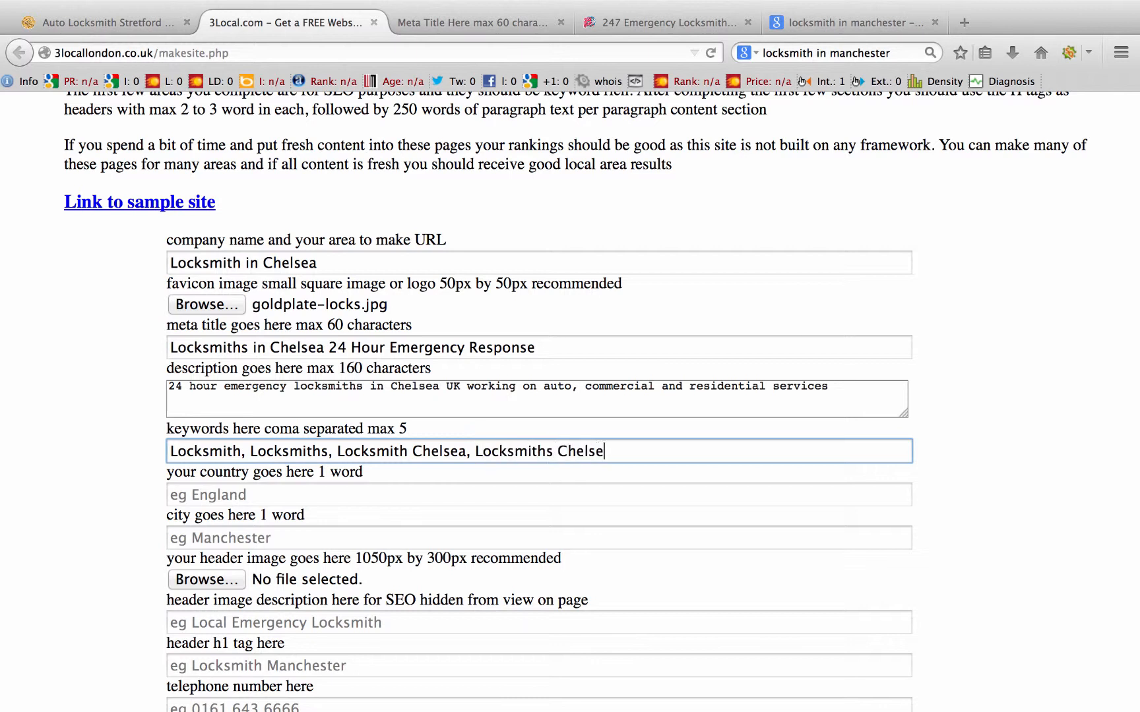
pyautogui.write(', Auto Locksmith')
pyautogui.press('BackSpace')
pyautogui.press('BackSpace')
pyautogui.press('BackSpace')
pyautogui.press('BackSpace')
pyautogui.press('BackSpace')
pyautogui.press('BackSpace')
pyautogui.press('BackSpace')
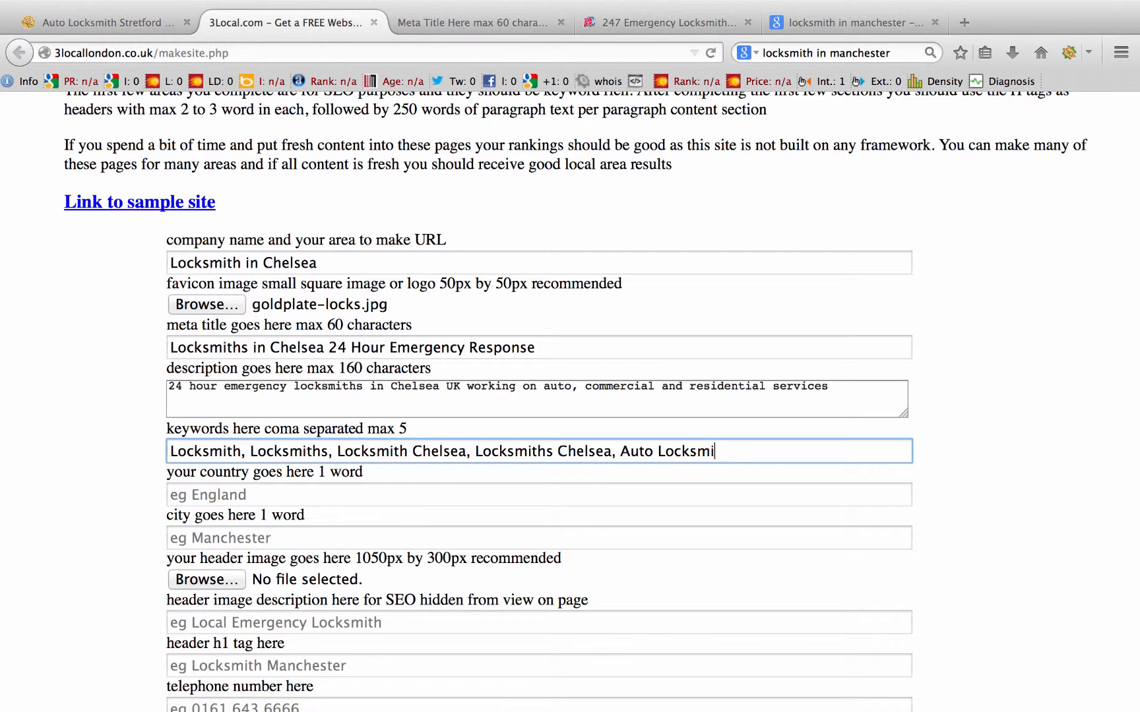
pyautogui.press('BackSpace')
pyautogui.press('BackSpace')
pyautogui.write('Lockout')
# Step: Fill in London as the country and Chelsea as the city
pyautogui.click(265, 495)
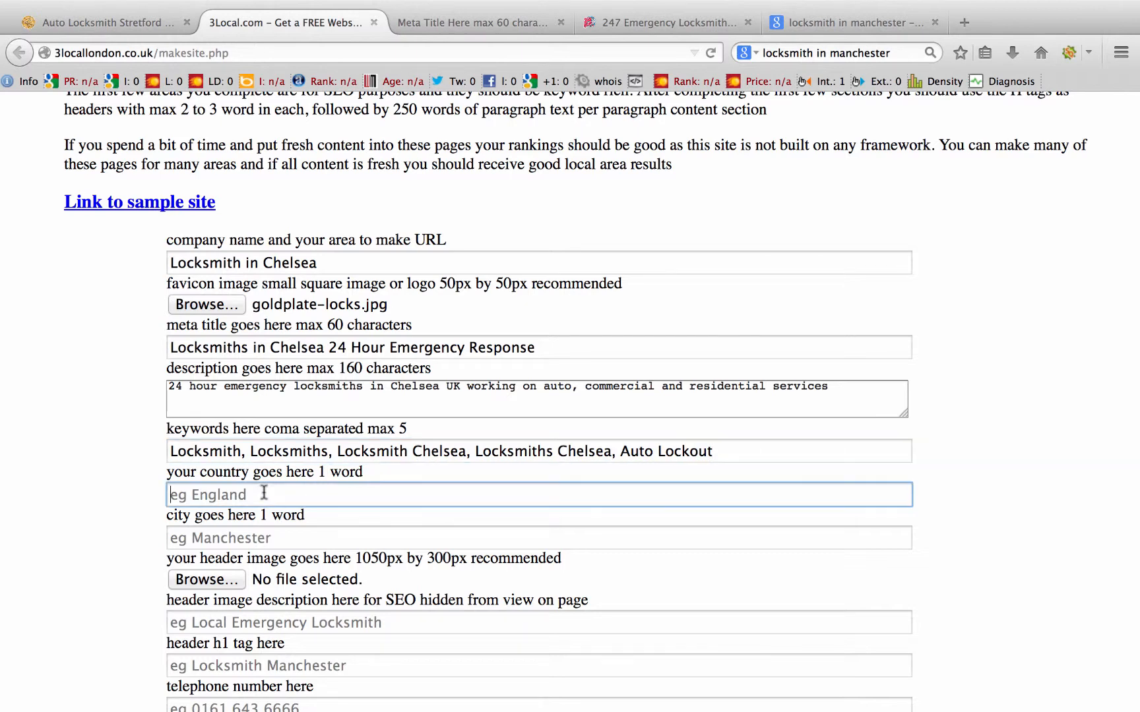
pyautogui.scroll(-5, 737, 381)
pyautogui.scroll(3, 737, 381)
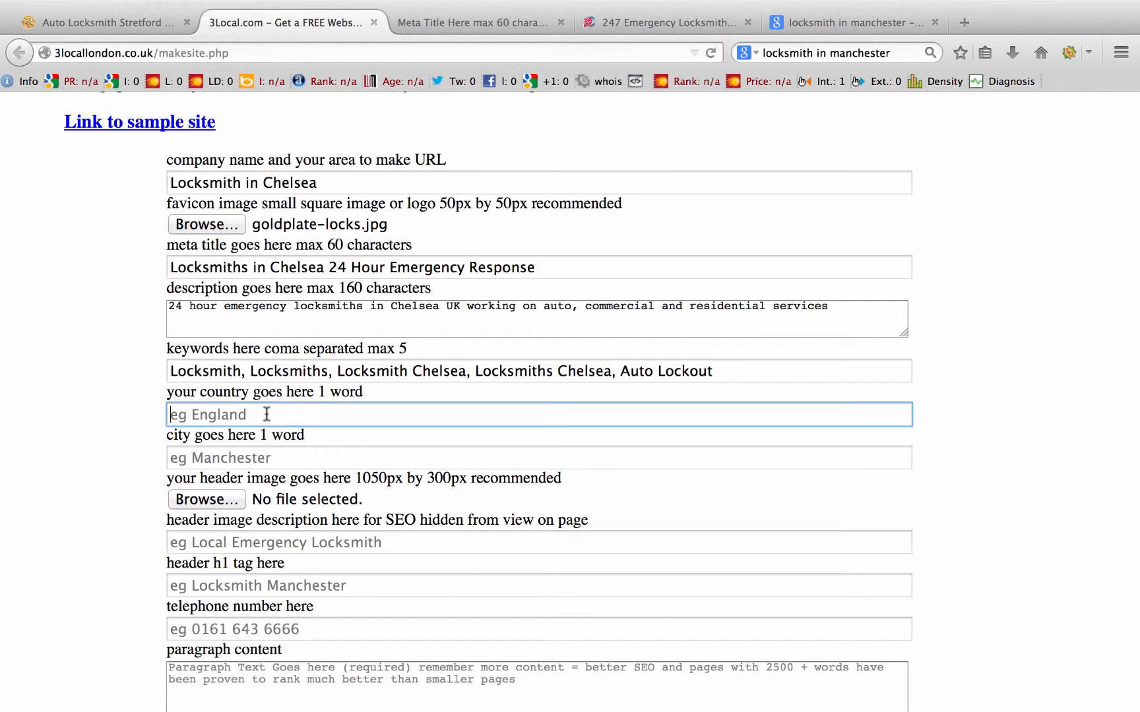
pyautogui.write('England')
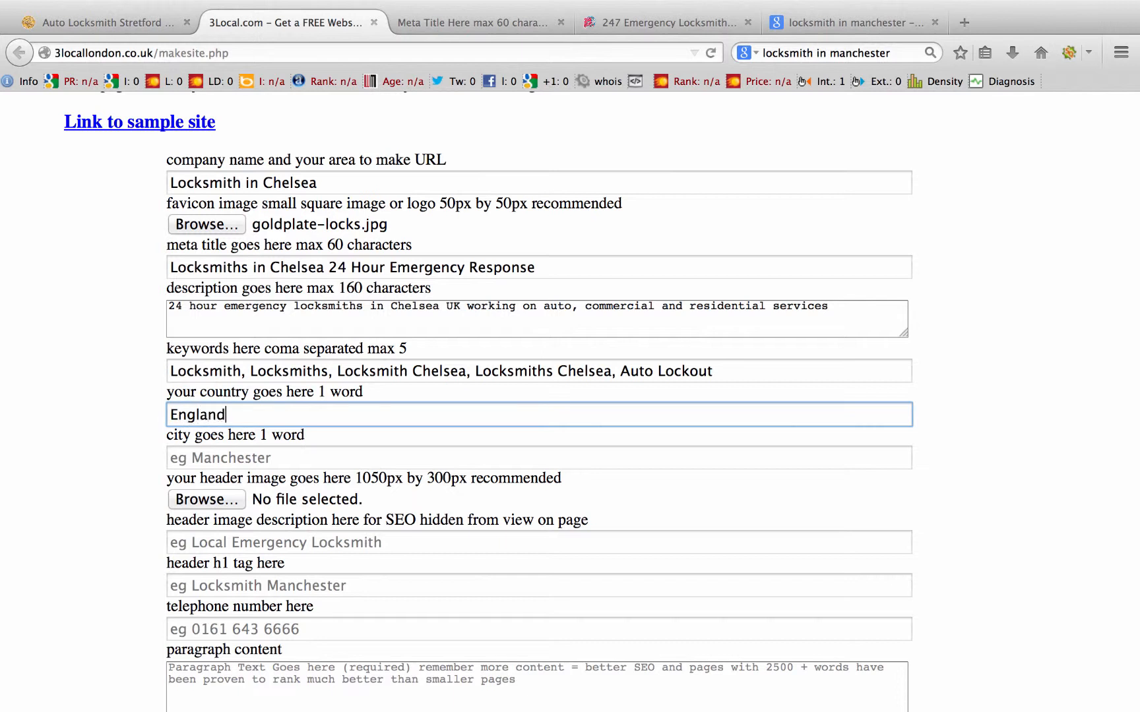
pyautogui.press('BackSpace')
pyautogui.press('BackSpace')
pyautogui.press('BackSpace')
pyautogui.press('BackSpace')
pyautogui.press('BackSpace')
pyautogui.press('BackSpace')
pyautogui.press('BackSpace')
pyautogui.write('London')
pyautogui.click(247, 464)
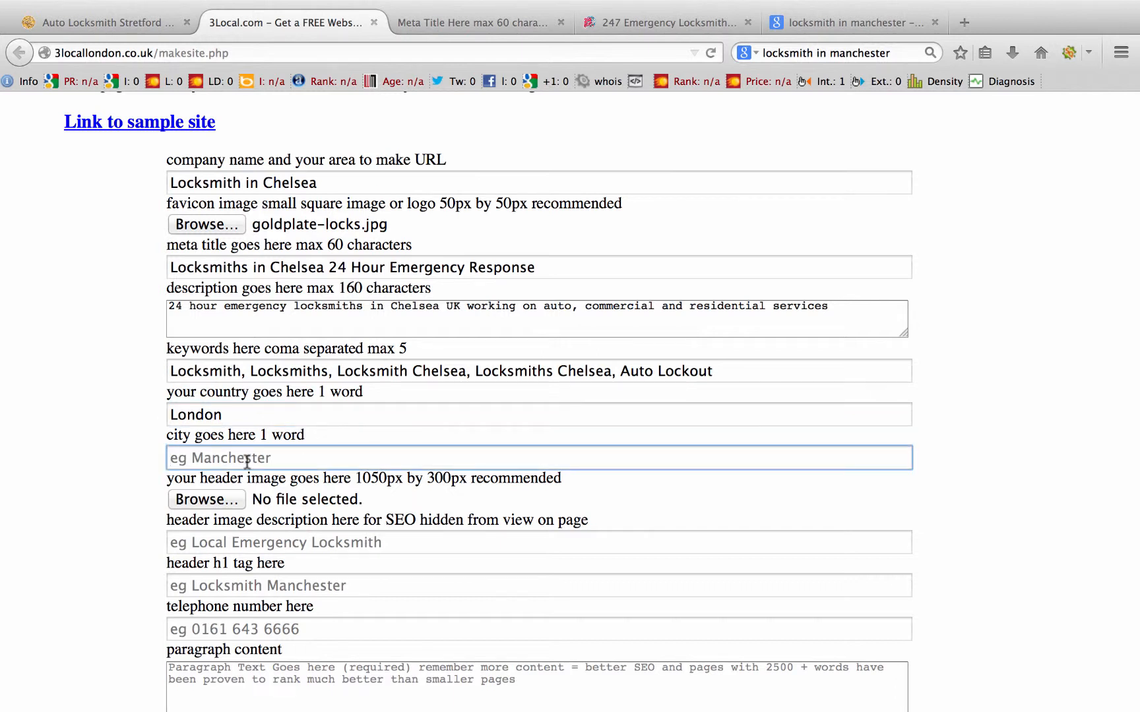
pyautogui.write('Chelsea')
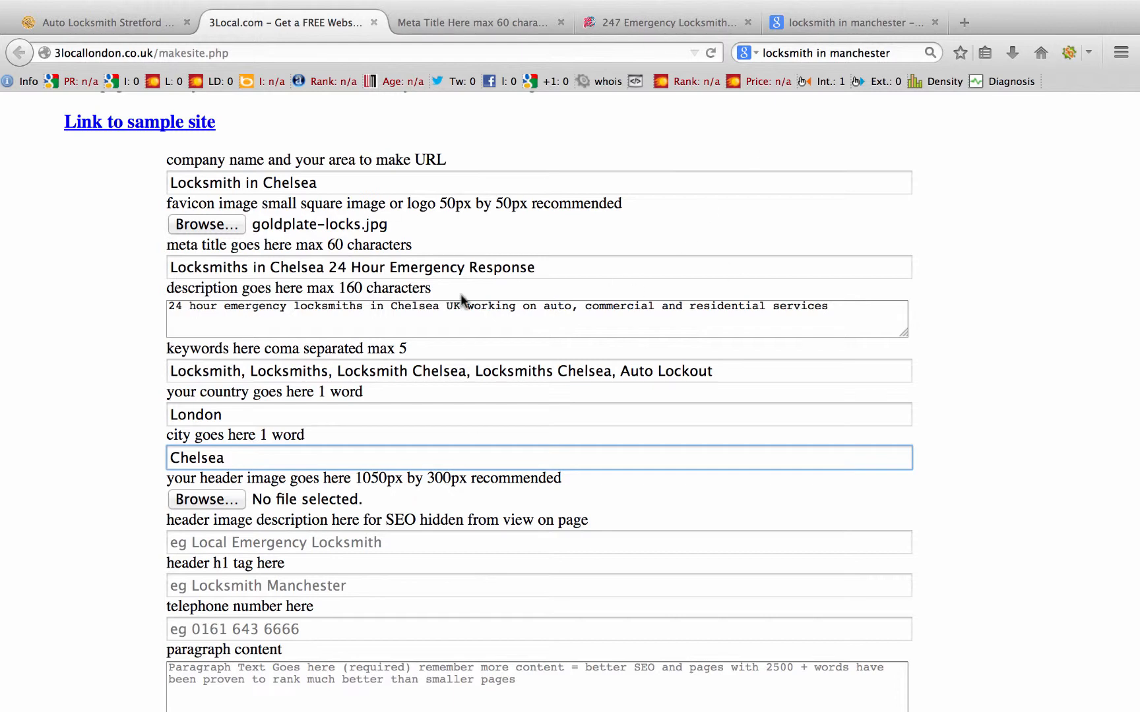
pyautogui.scroll(-3, 722, 262)
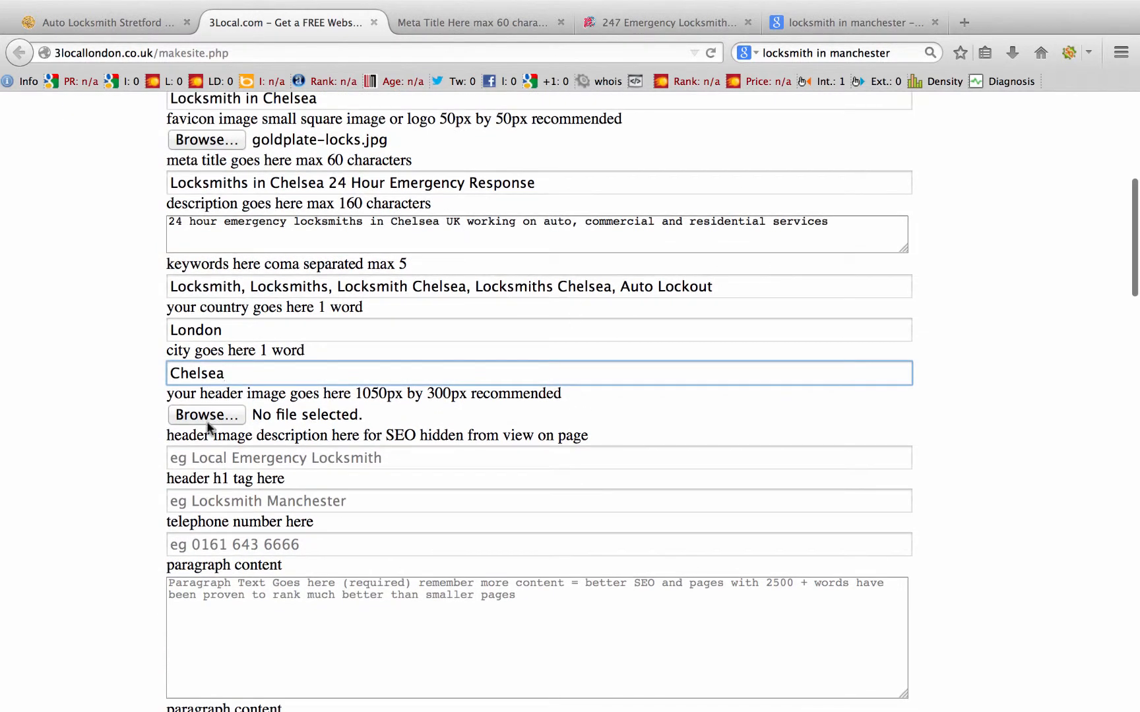
# Step: Attach extremelockscool.png as the header image, then compare the form with the example site
pyautogui.click(206, 414)
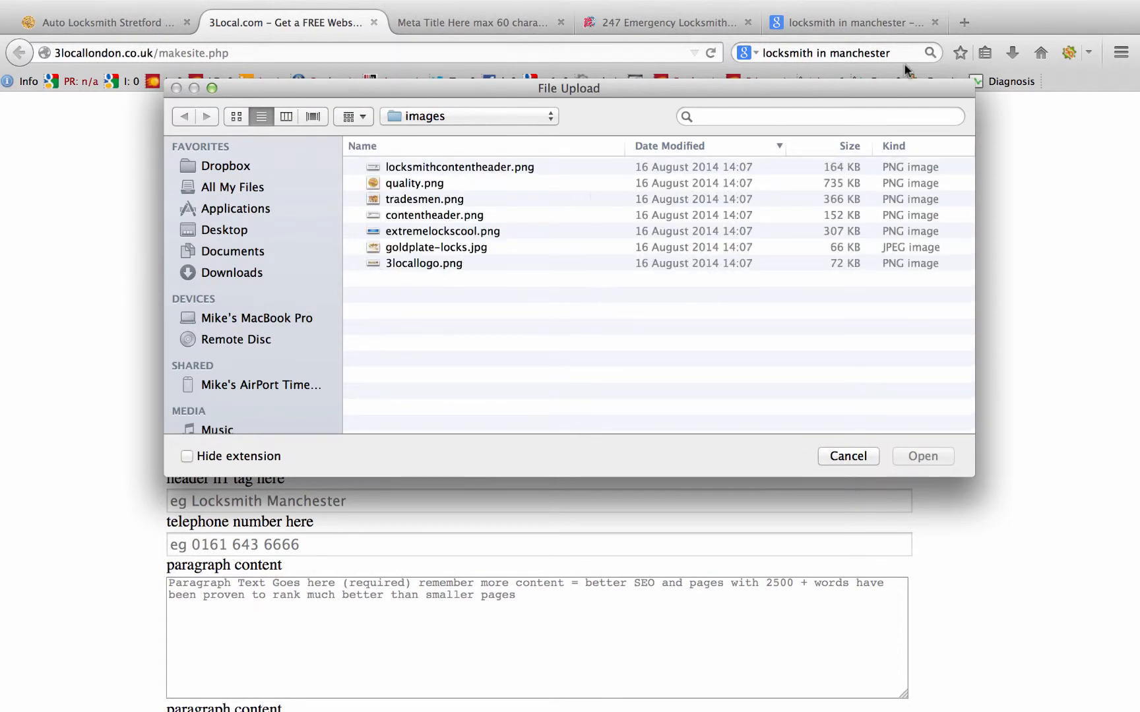
pyautogui.click(770, 115)
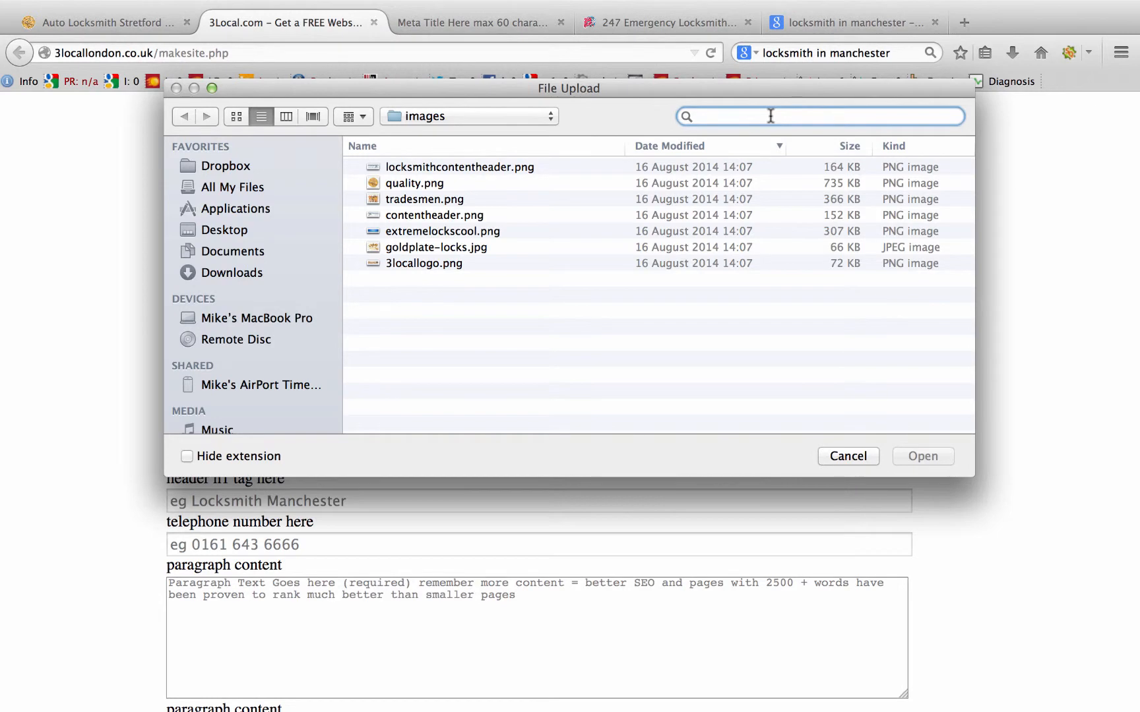
pyautogui.click(448, 233)
pyautogui.click(932, 453)
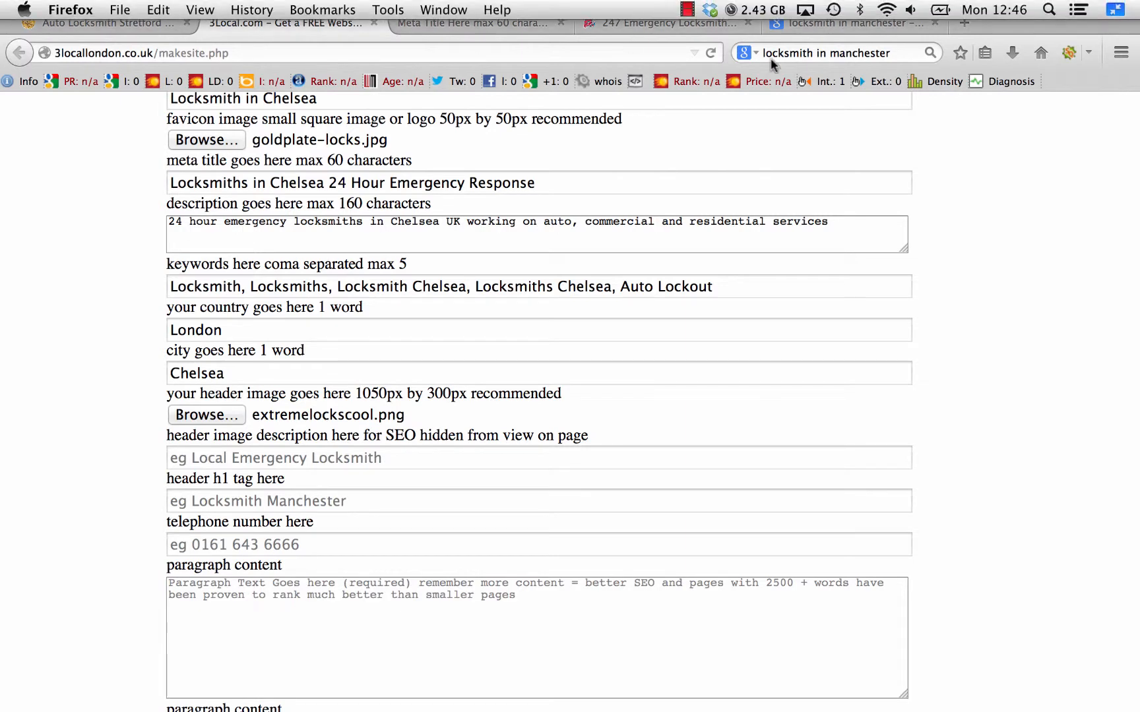
pyautogui.click(435, 23)
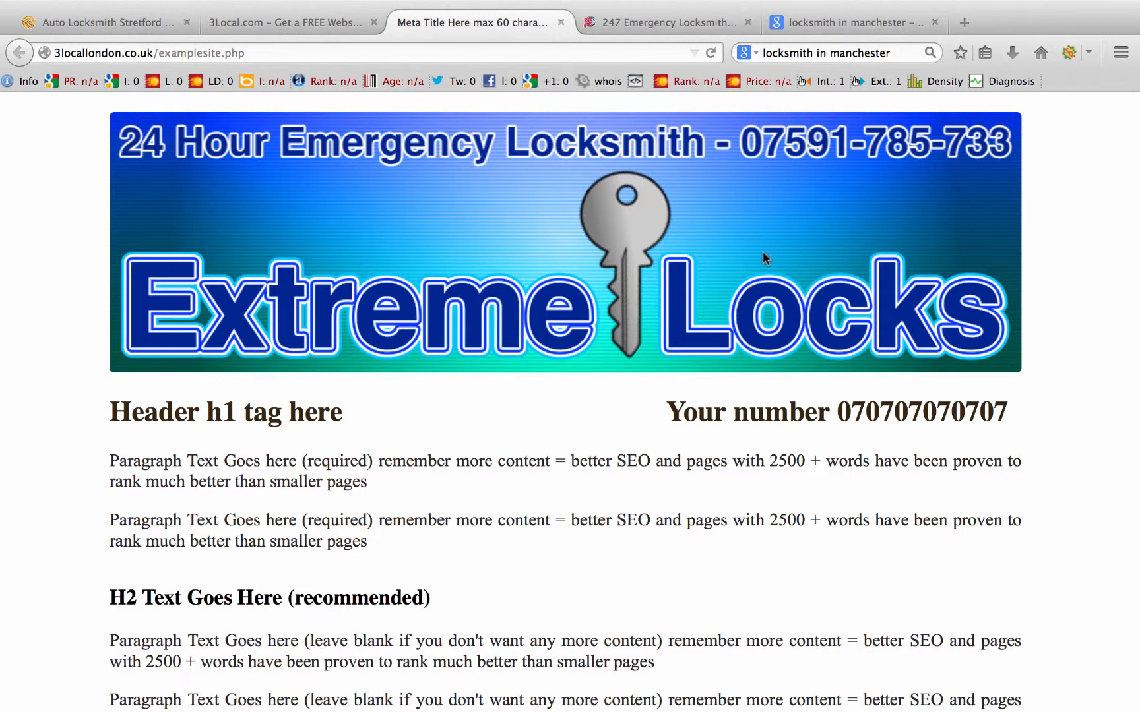
pyautogui.click(305, 27)
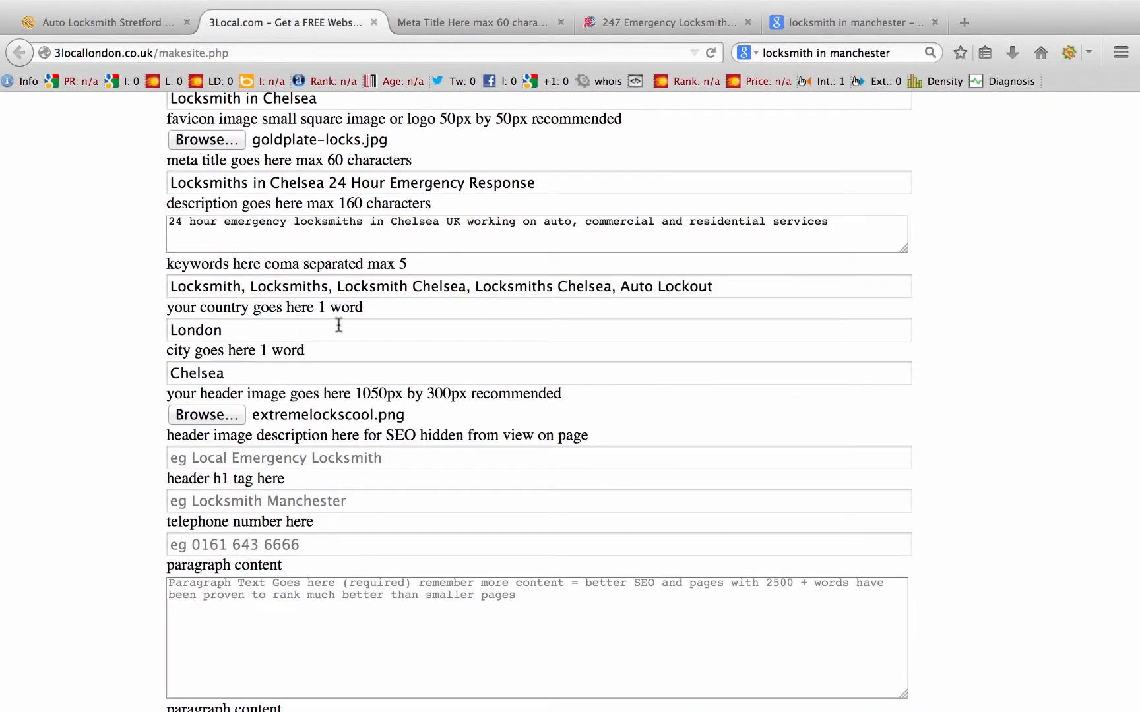
# Step: Enter the header image description '247 Chealsea Based Emergency Locksmiths'
pyautogui.click(246, 460)
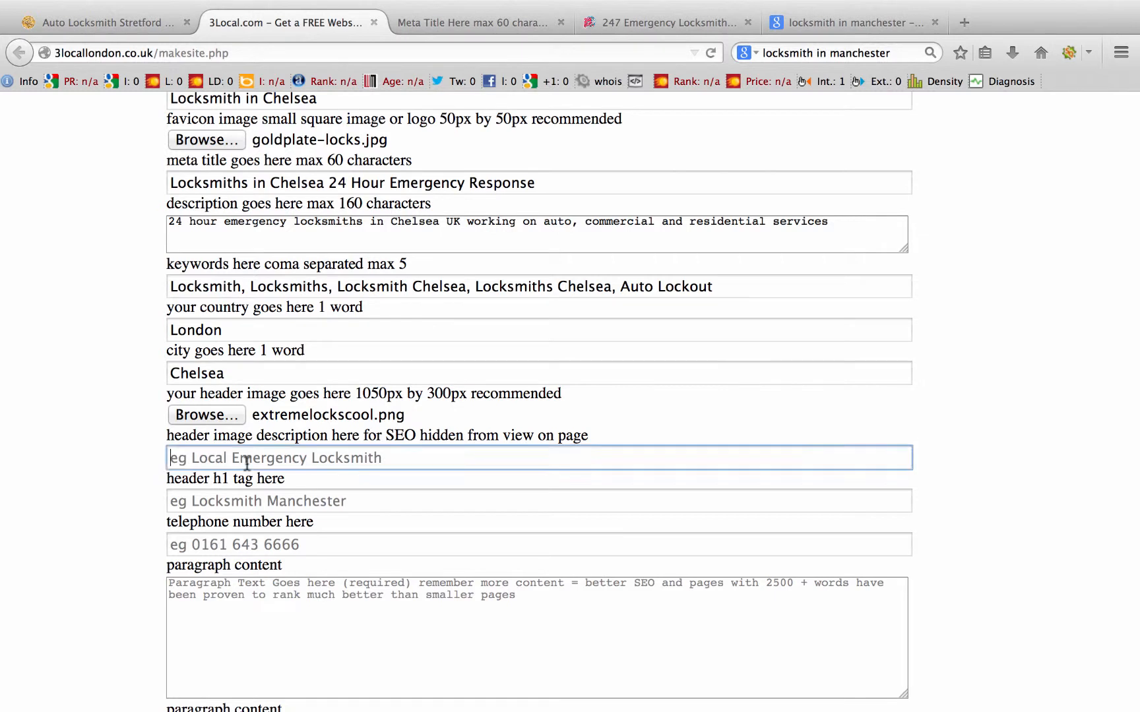
pyautogui.moveTo(692, 683)
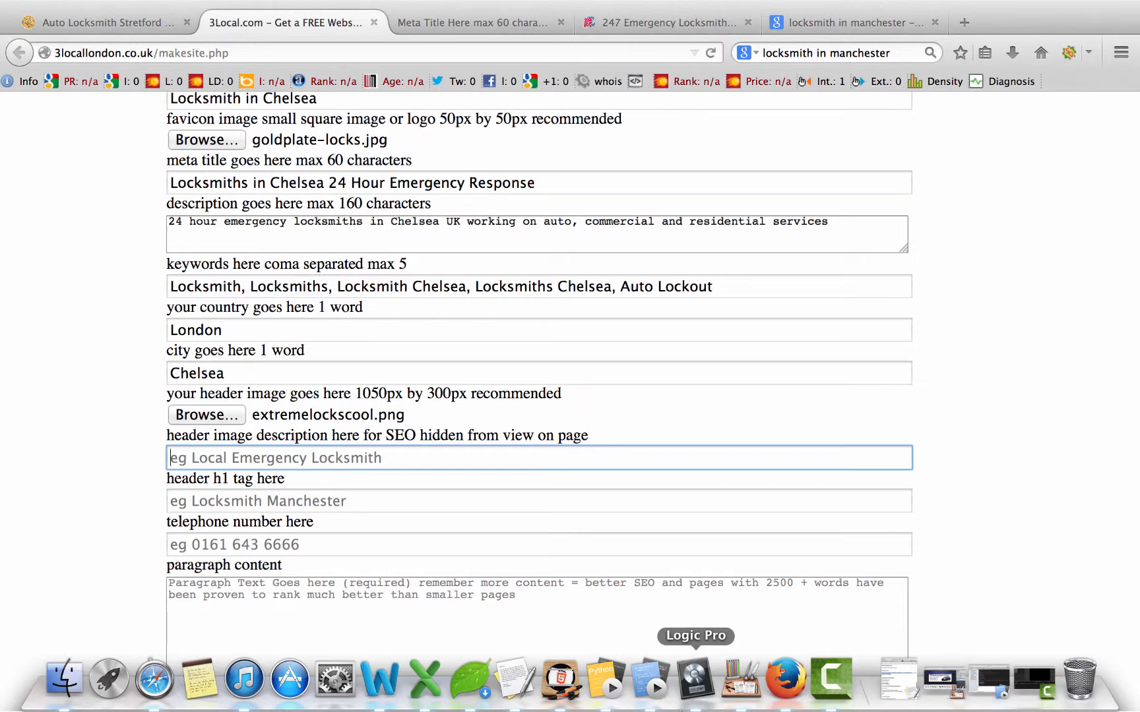
pyautogui.write('247 Chealse')
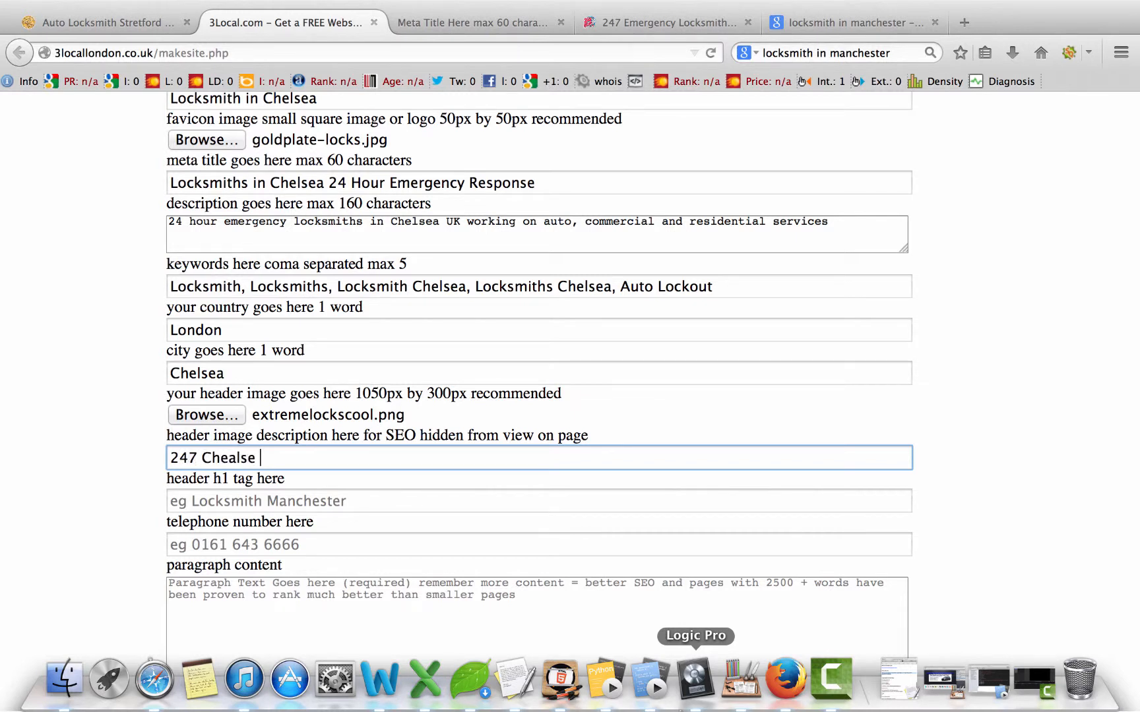
pyautogui.press('BackSpace')
pyautogui.write('a Based Emer')
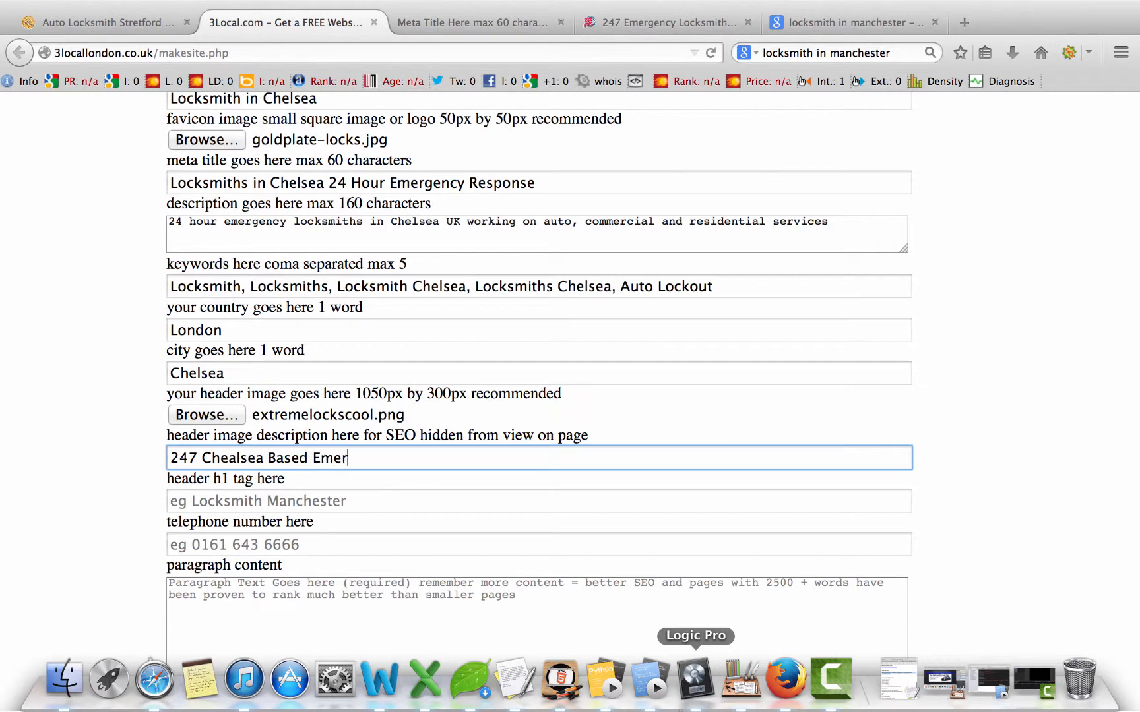
pyautogui.write('gency Locksmiths')
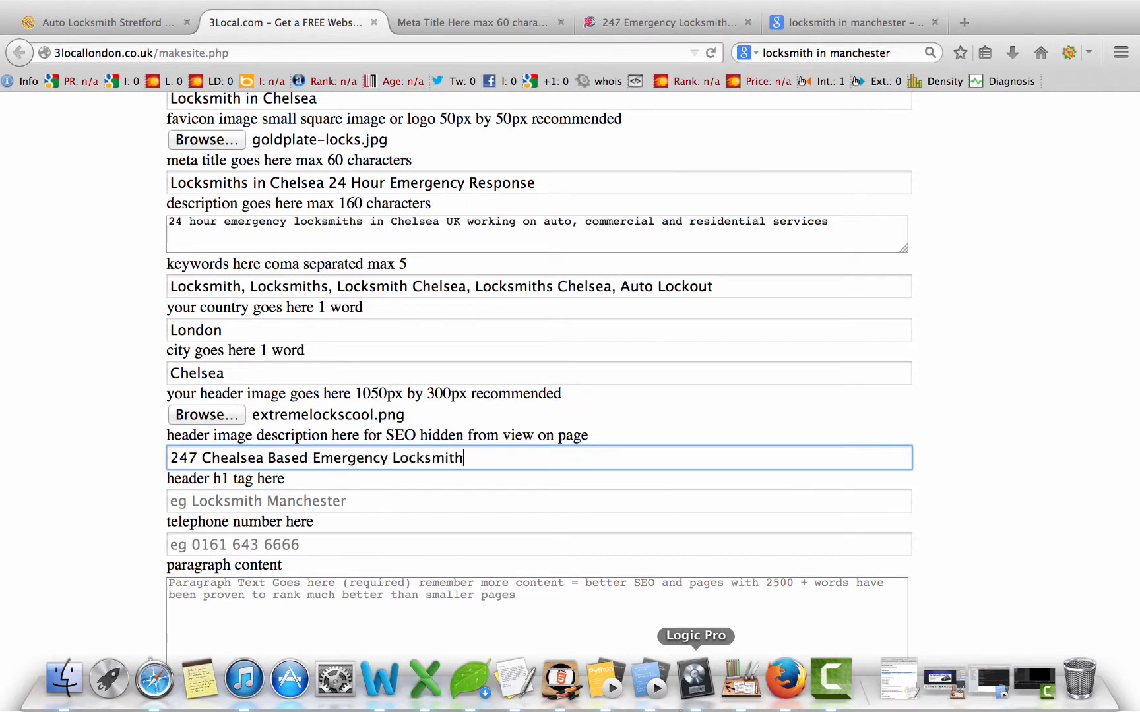
# Step: Set the h1 tag to 'Locksmith in Chelsea', correcting the capital H typo
pyautogui.click(274, 502)
pyautogui.click(443, 23)
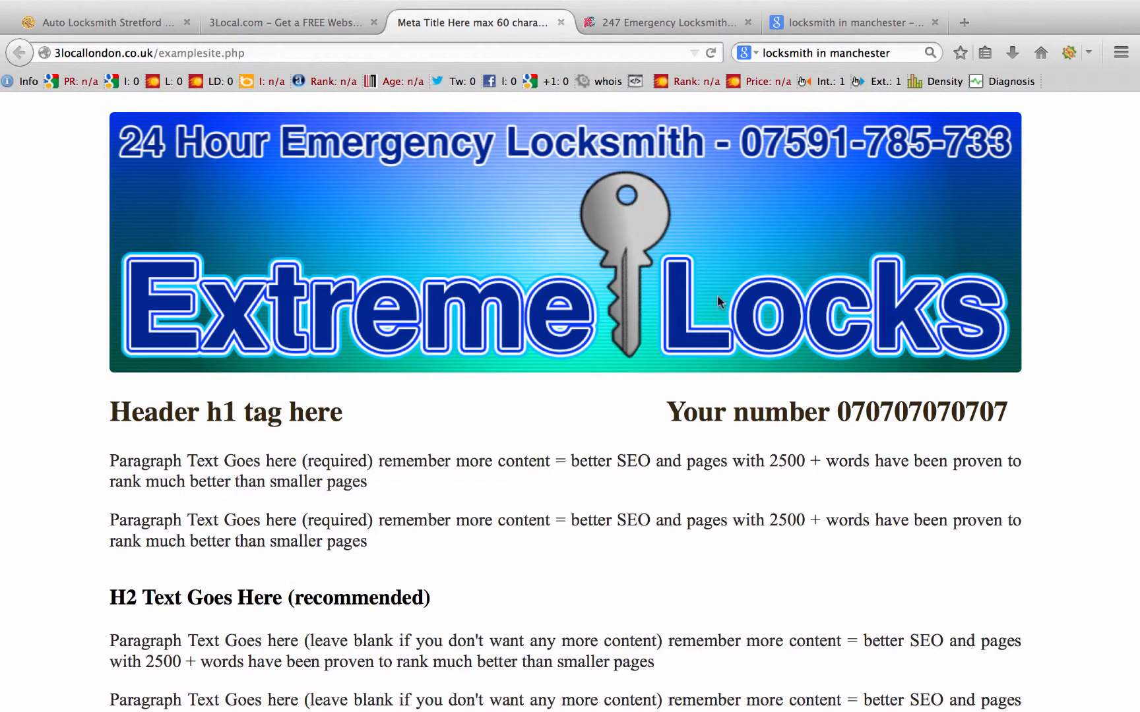
pyautogui.click(318, 23)
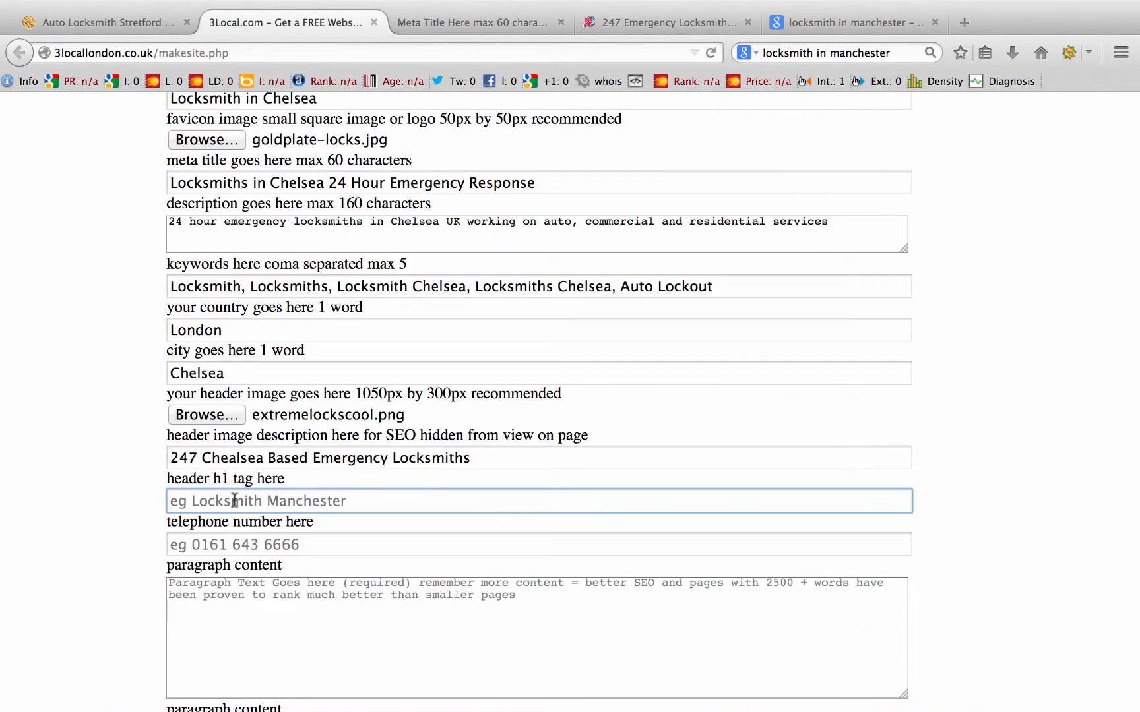
pyautogui.write('Locksm')
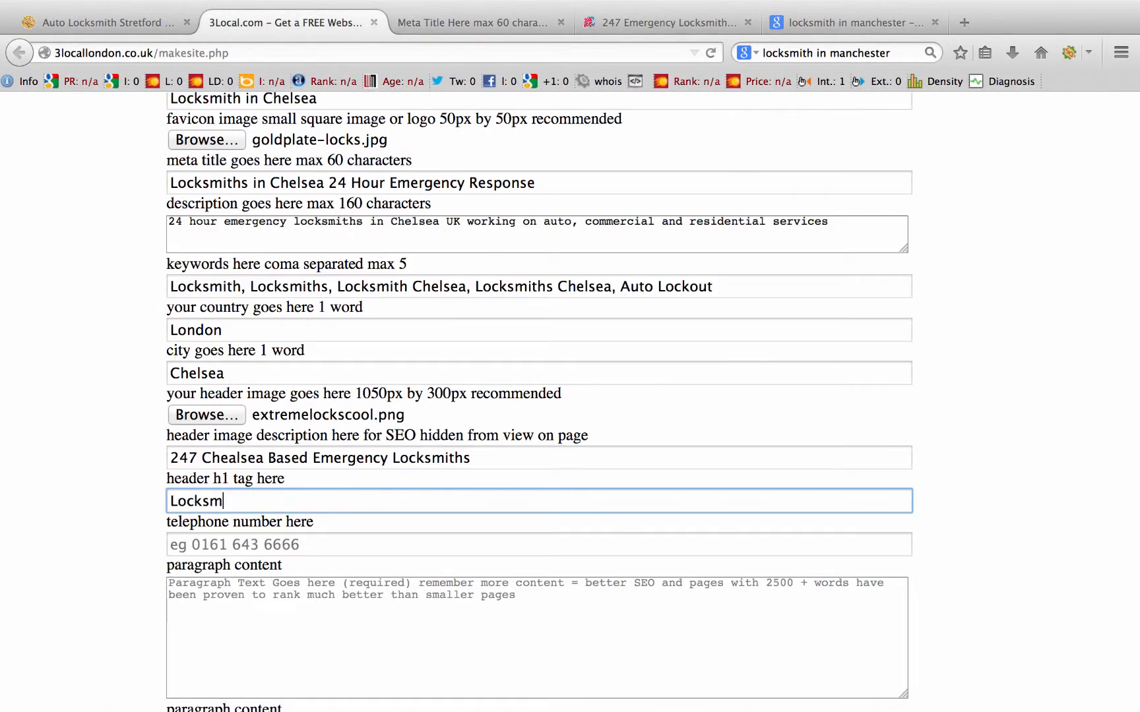
pyautogui.write('ith in CHelsea')
pyautogui.click(283, 502)
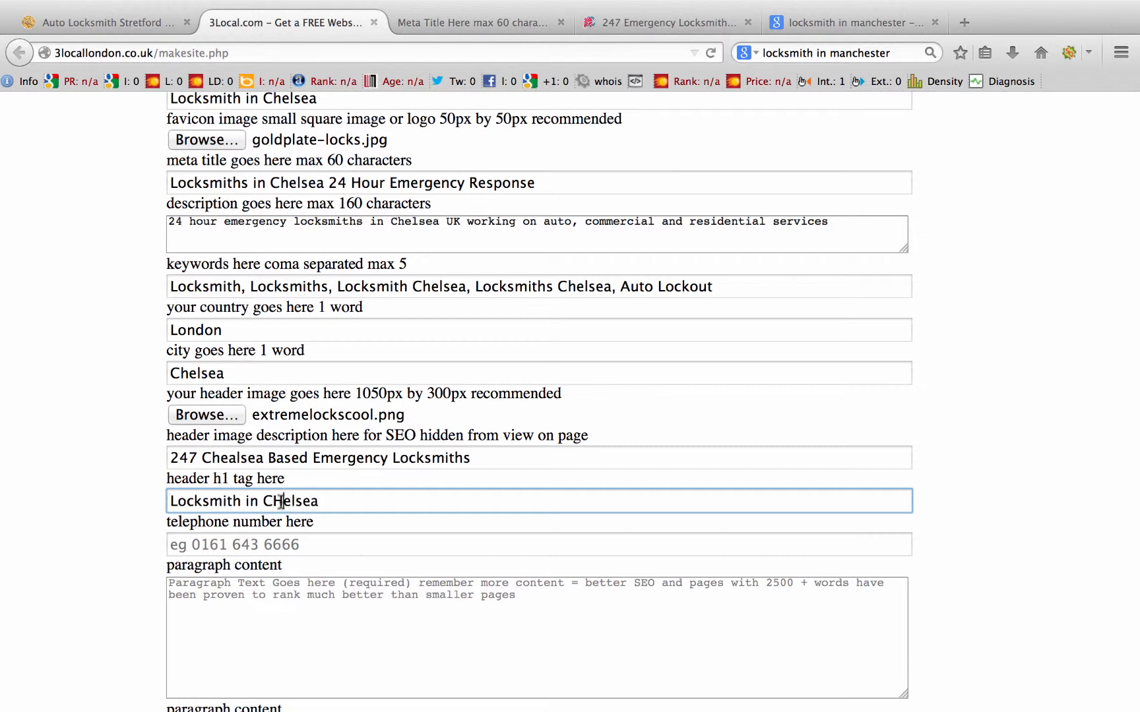
pyautogui.press('BackSpace')
pyautogui.write('h')
# Step: Enter the business telephone number and compare the form with the example site
pyautogui.click(256, 544)
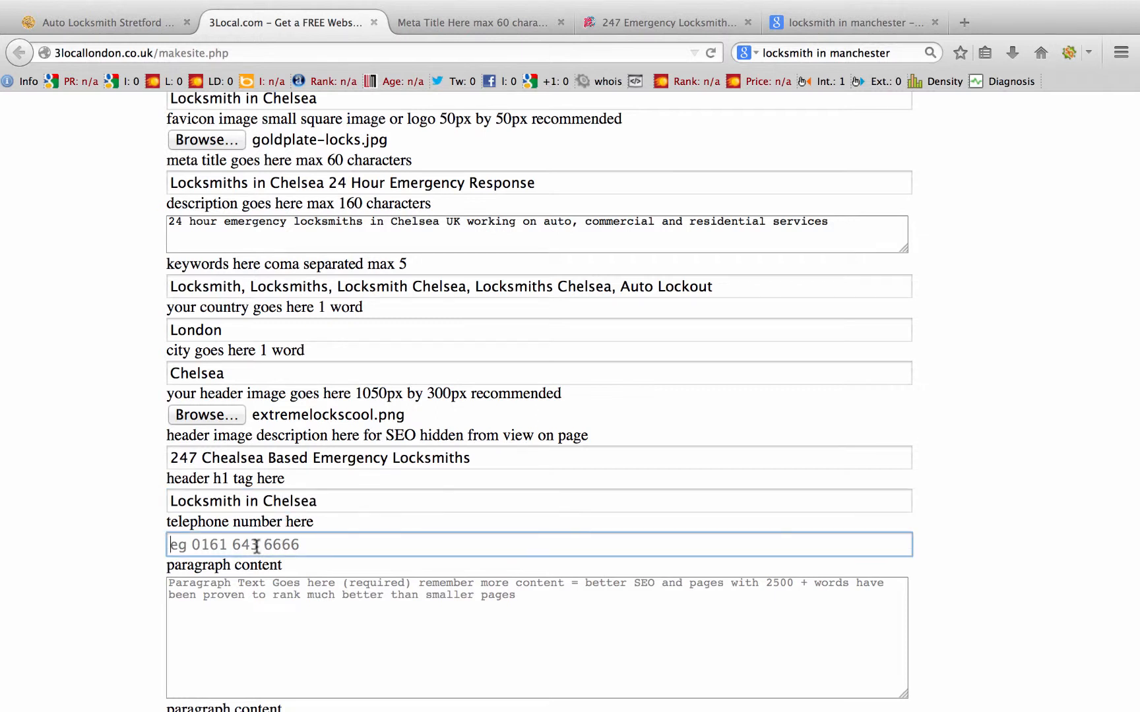
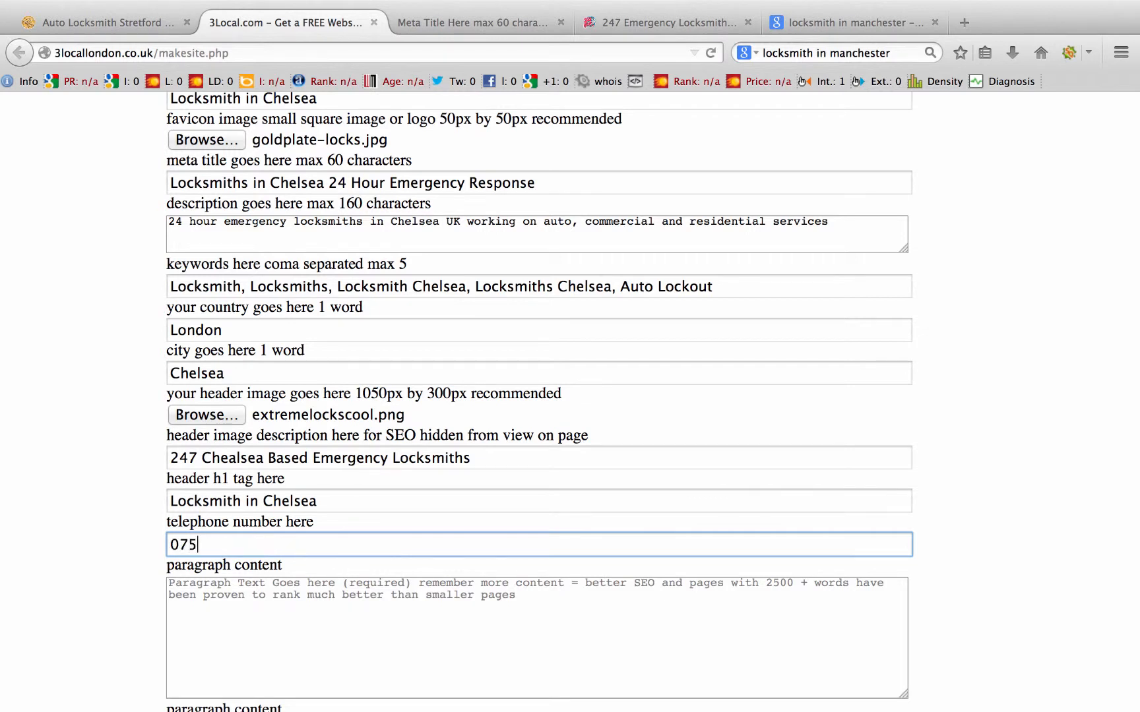
pyautogui.click(461, 23)
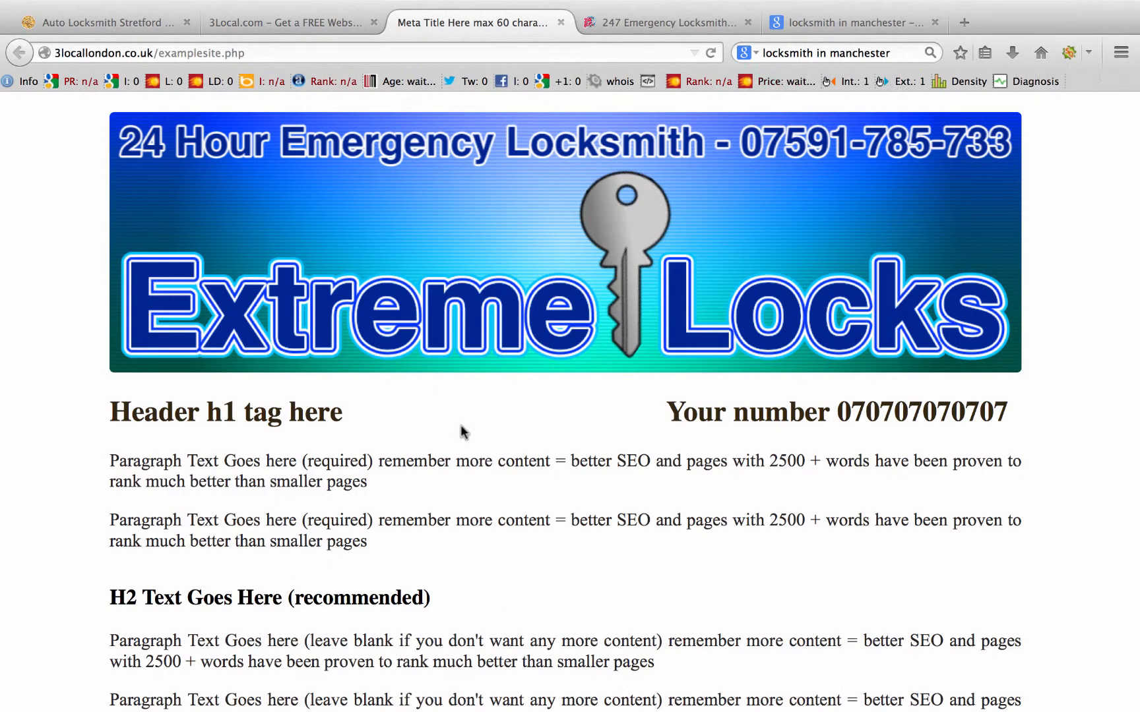
# Step: Paste the prepared locksmith text into the first paragraph field of the site-builder form
pyautogui.click(302, 23)
pyautogui.scroll(-1, 469, 485)
pyautogui.scroll(-3, 470, 489)
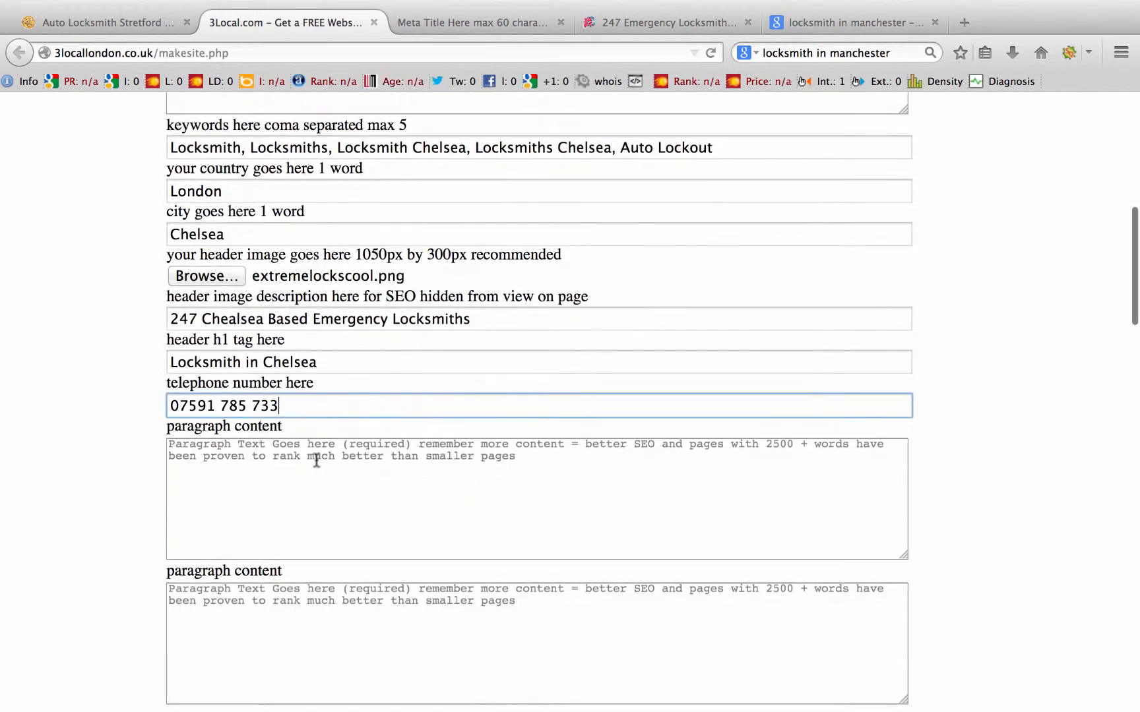
pyautogui.click(271, 448)
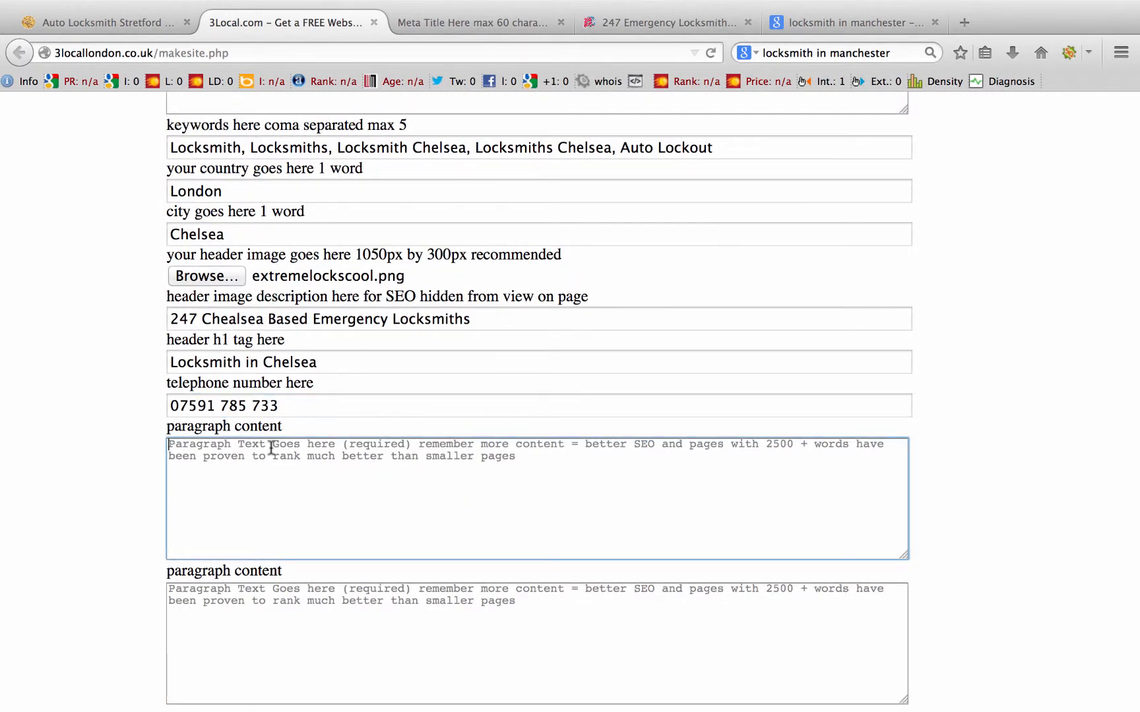
pyautogui.press('super+v')
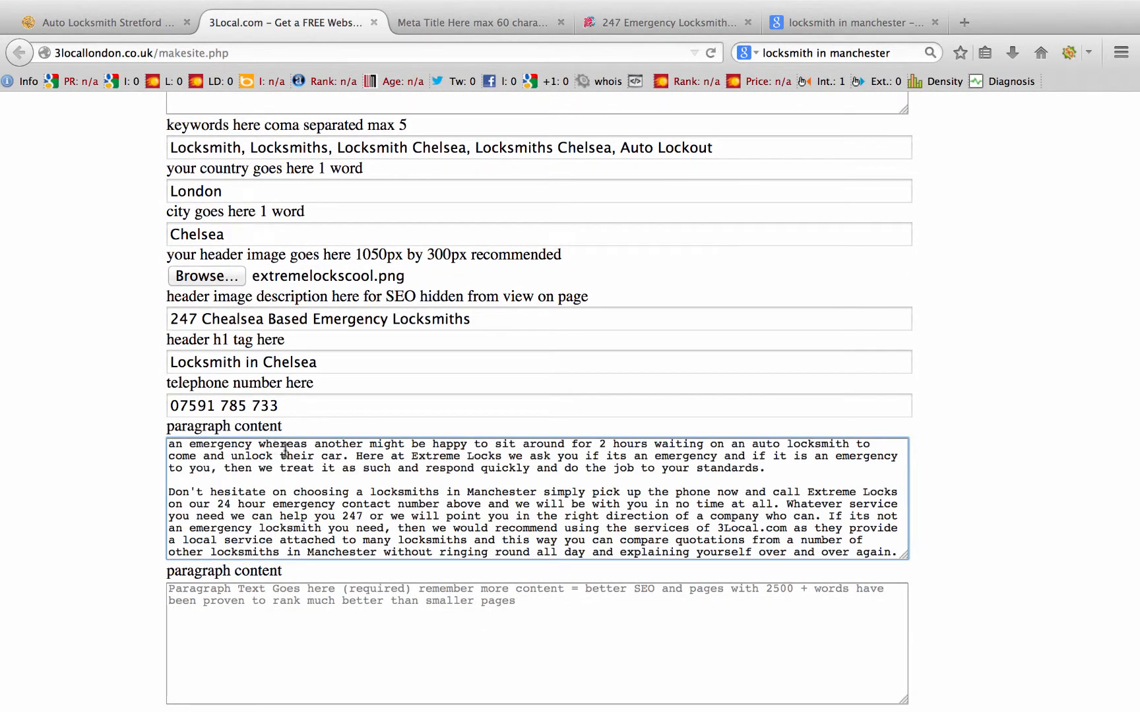
# Step: Select all text in the first paragraph field and delete it, leaving it empty
pyautogui.scroll(-3, 483, 495)
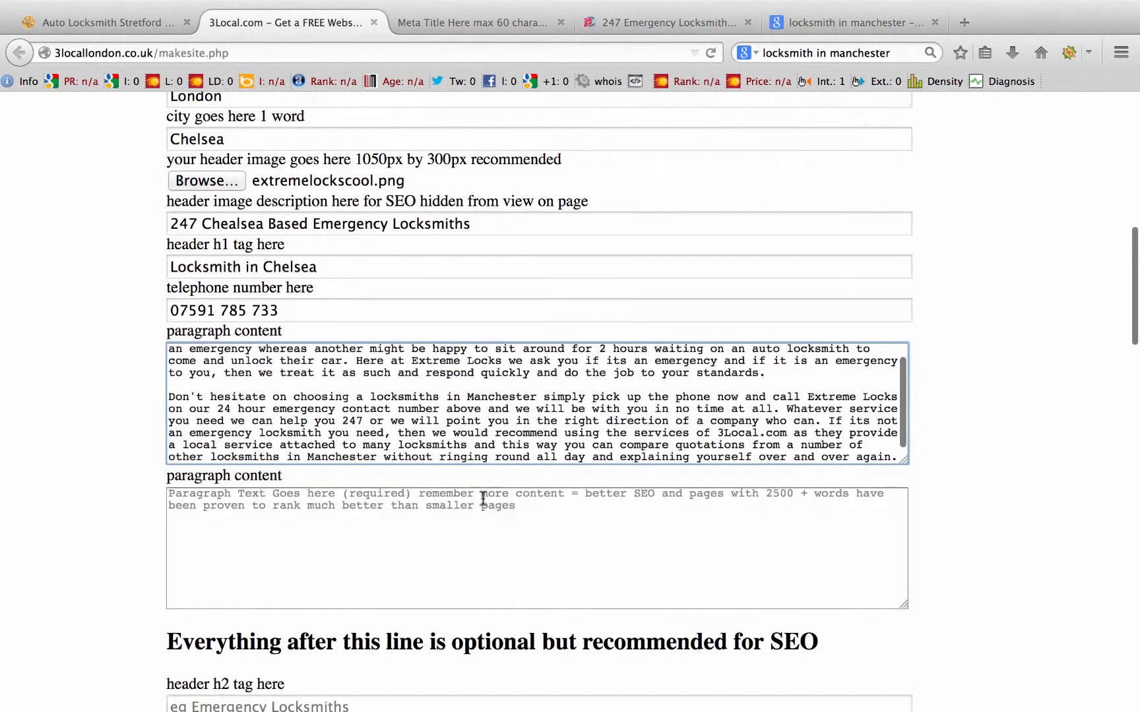
pyautogui.tripleClick(397, 357)
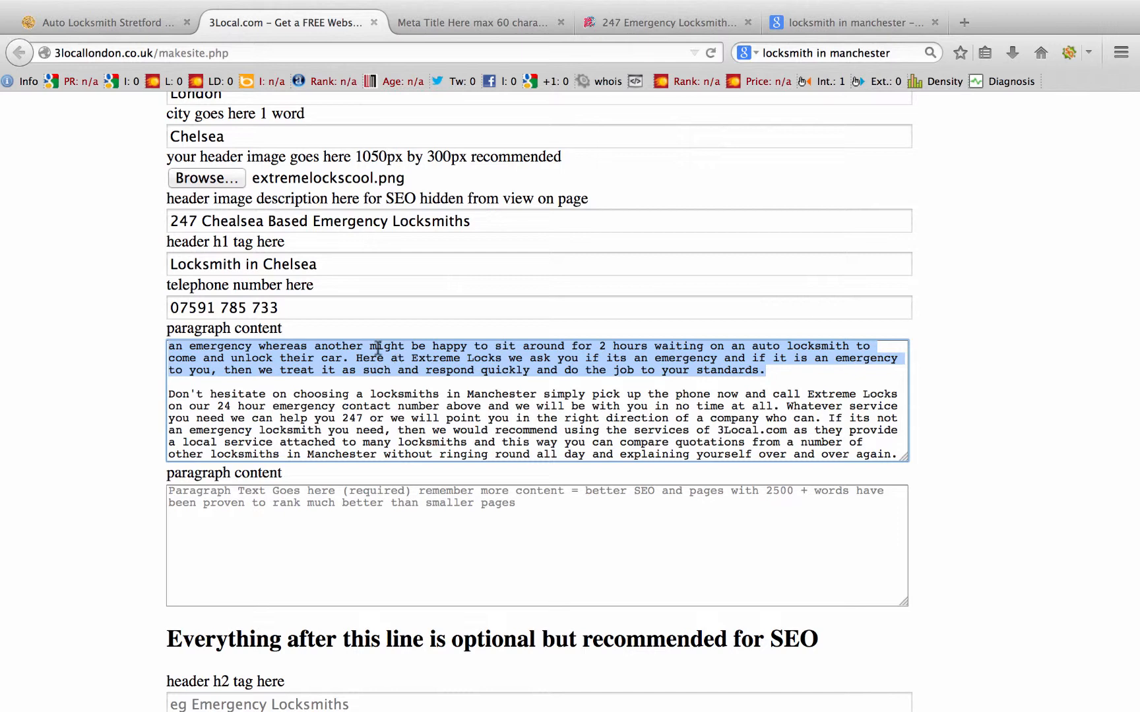
pyautogui.click(377, 348)
pyautogui.rightClick(381, 356)
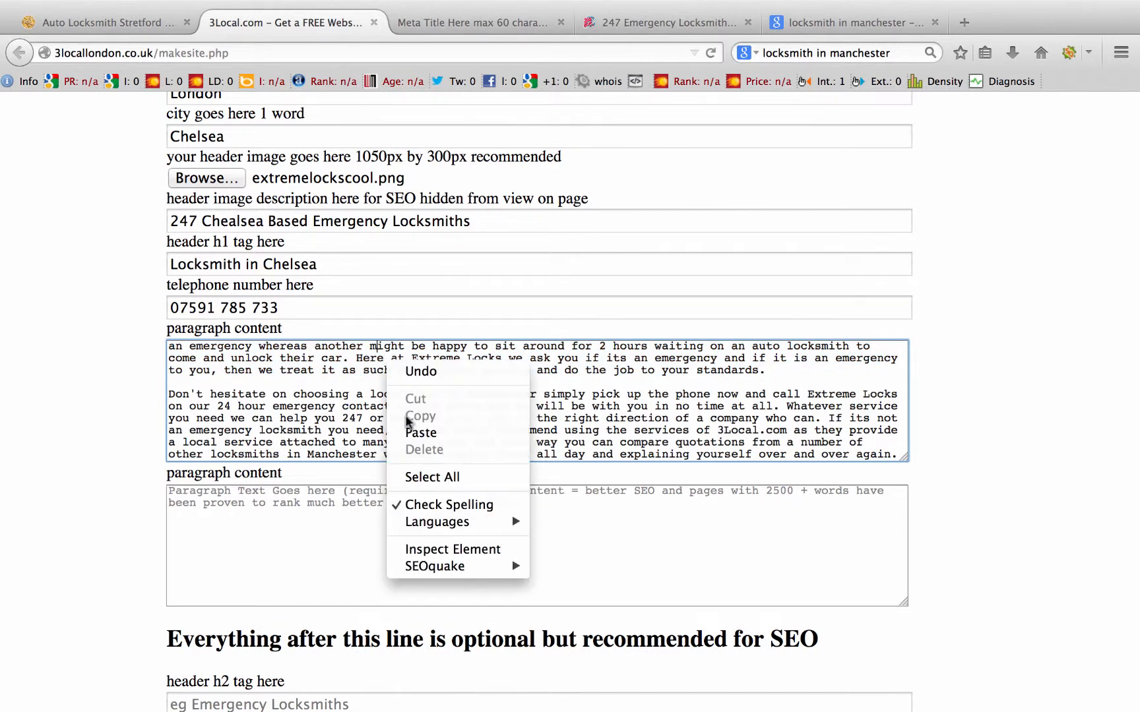
pyautogui.click(420, 476)
pyautogui.press('BackSpace')
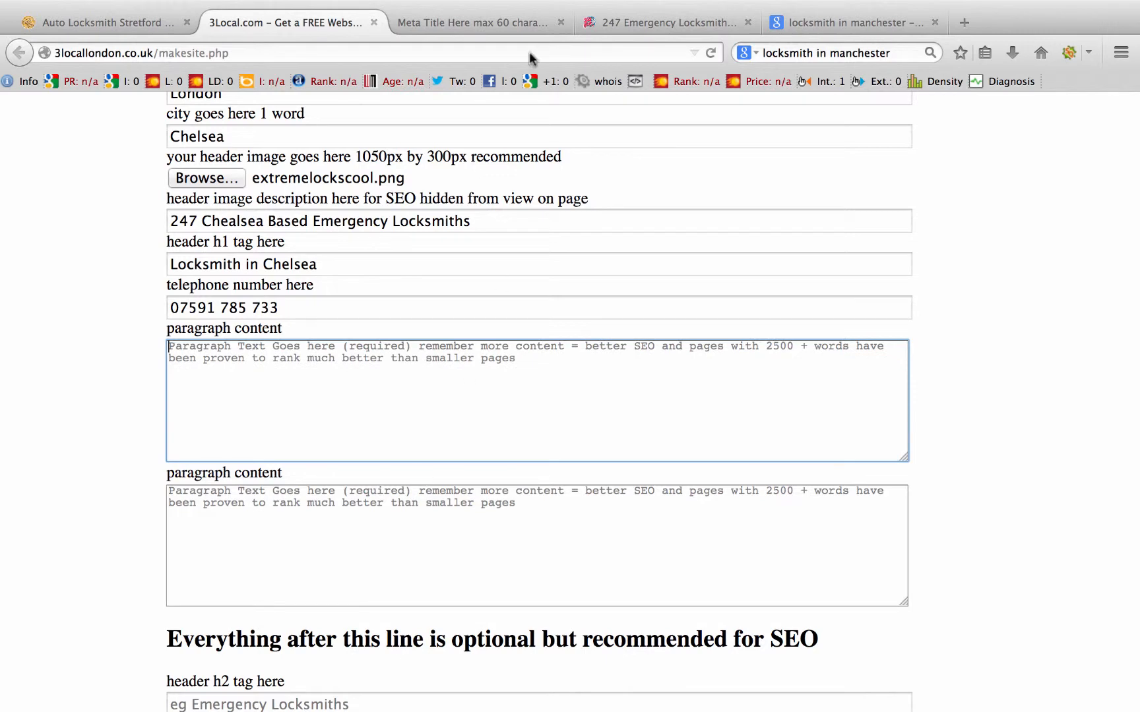
pyautogui.click(689, 24)
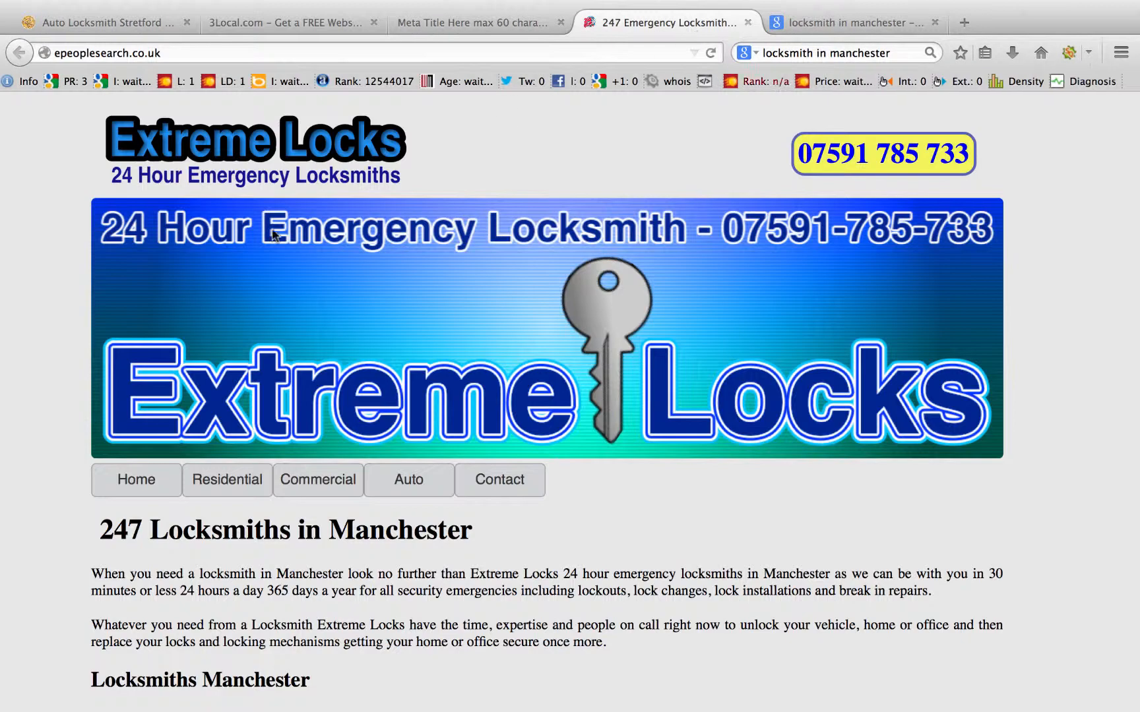
# Step: Try loading /locksmiths_in_chelsea.php on the Extreme Locks site
pyautogui.click(178, 53)
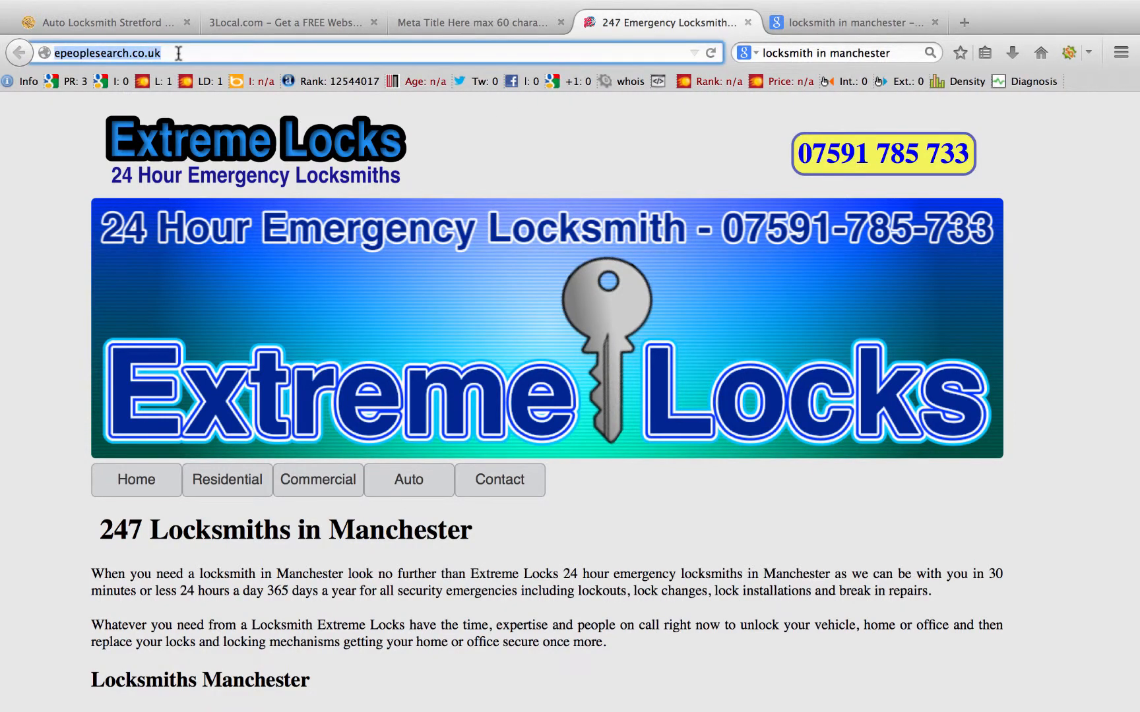
pyautogui.click(178, 53)
pyautogui.write('/locksmiths_in_ch')
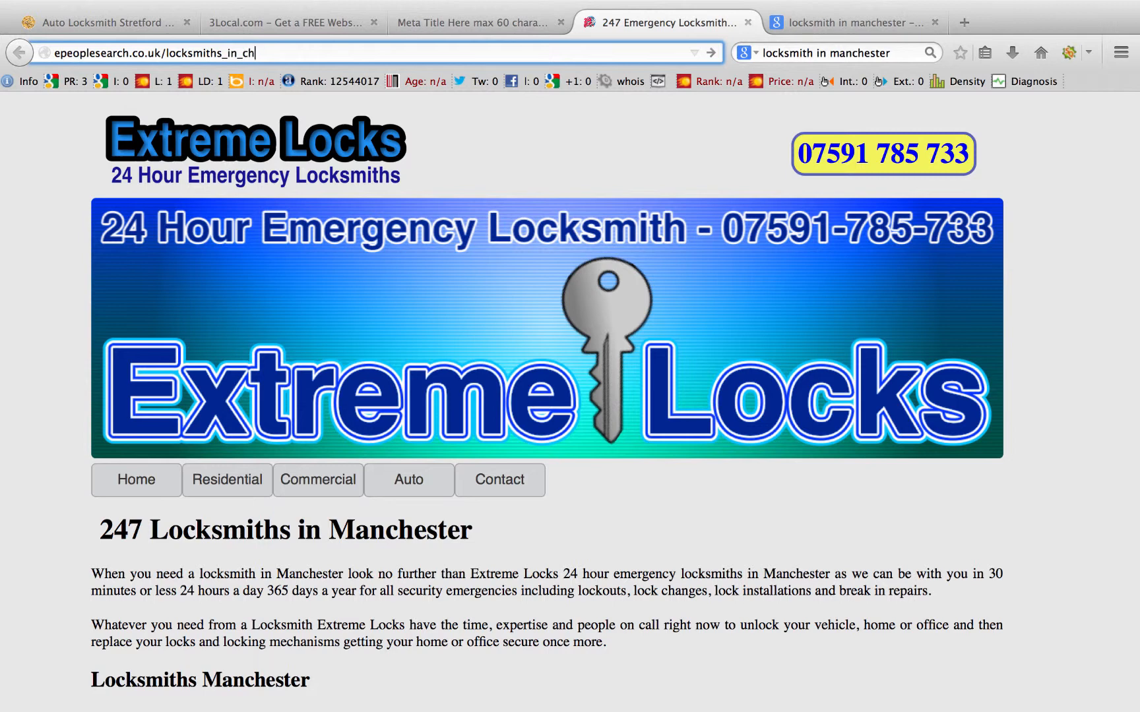
pyautogui.write('elsea.php')
pyautogui.press('Return')
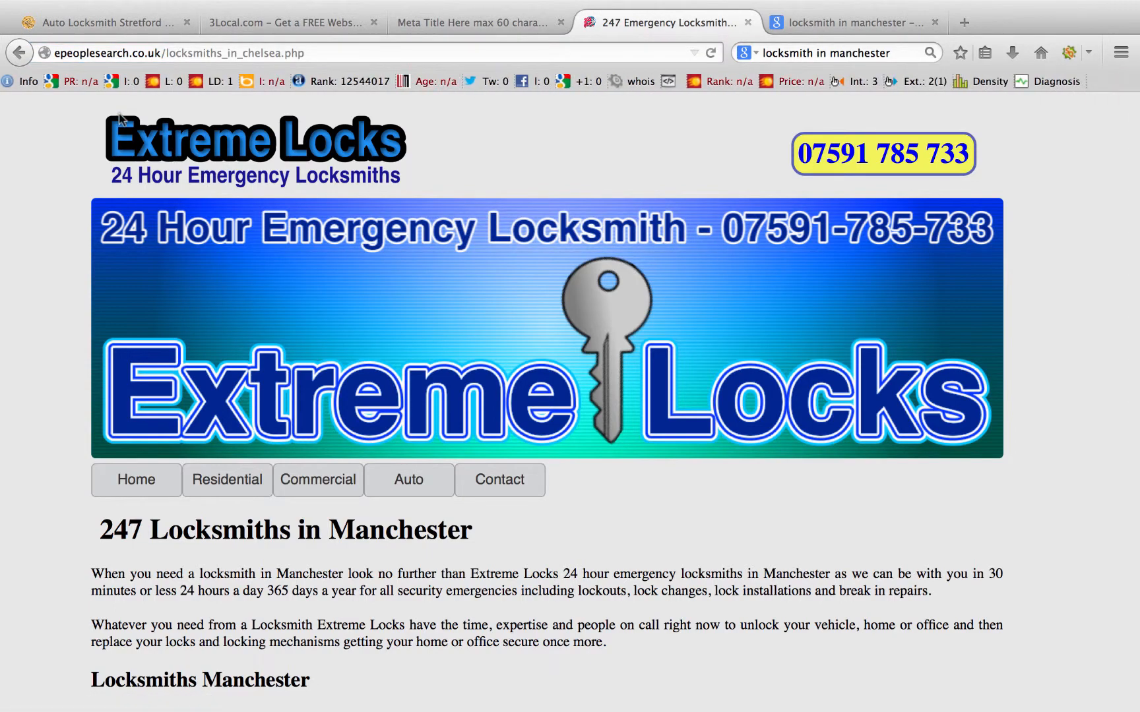
pyautogui.scroll(-5, 430, 260)
pyautogui.scroll(2, 430, 259)
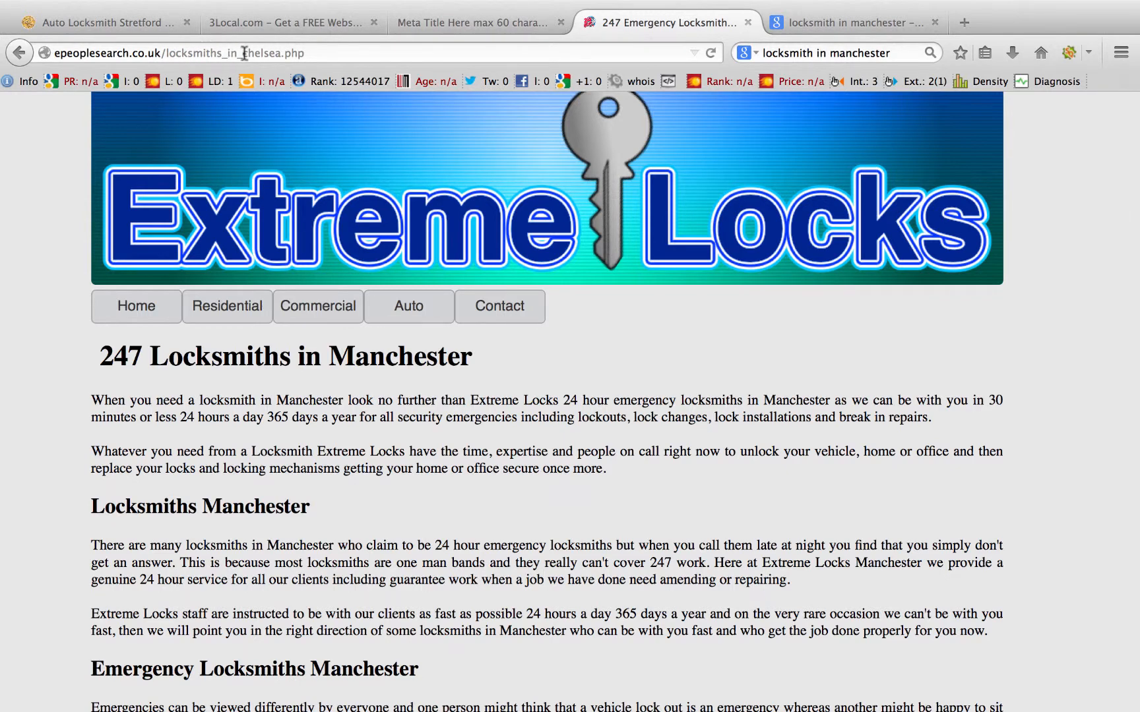
# Step: Load locksmiths_in_chelsea.html instead and select both Emergency Locksmiths Chelsea paragraphs
pyautogui.click(305, 52)
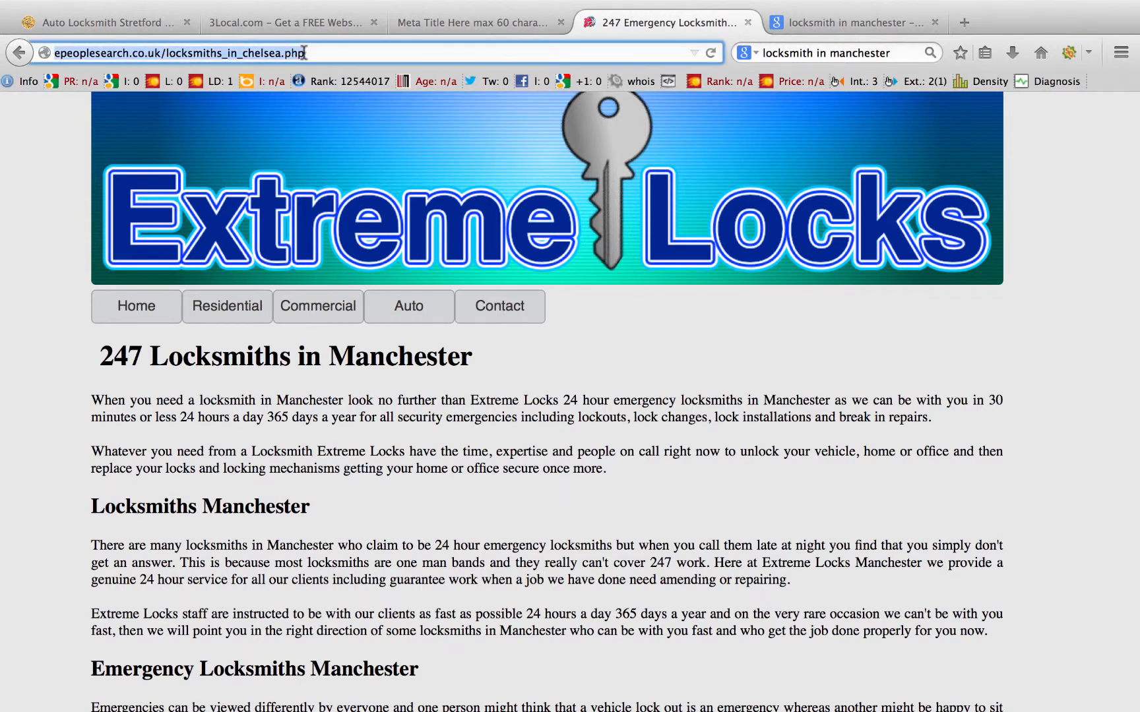
pyautogui.click(305, 53)
pyautogui.press('BackSpace')
pyautogui.press('BackSpace')
pyautogui.press('BackSpace')
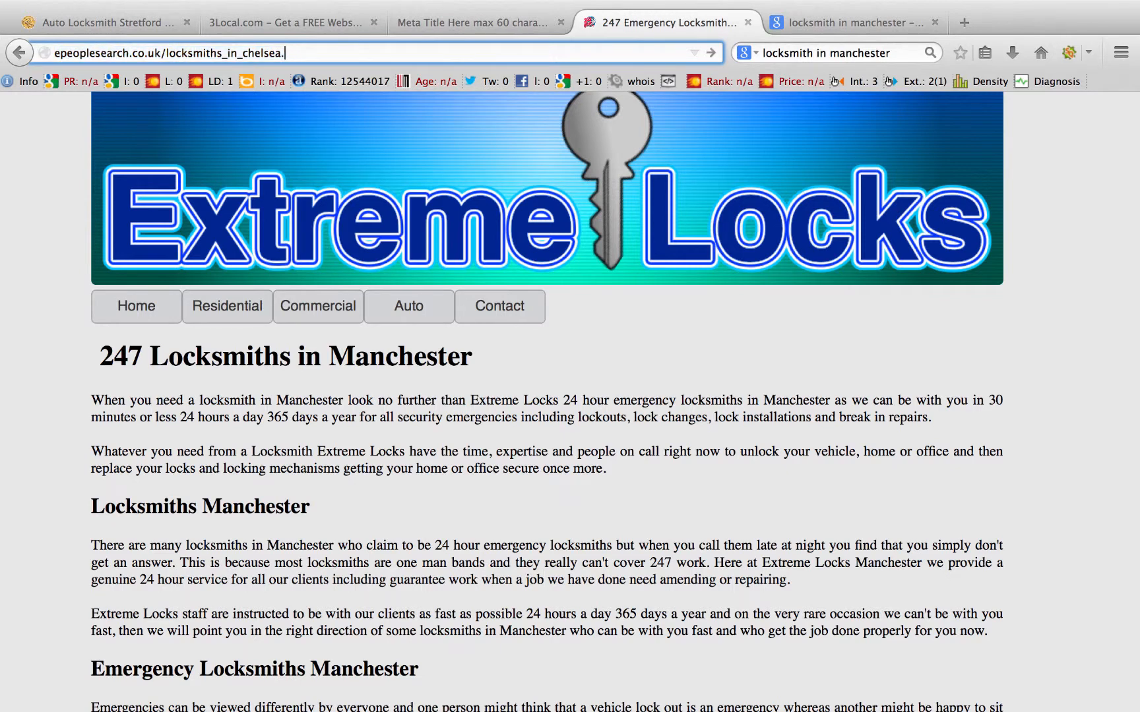
pyautogui.write('htm,l')
pyautogui.press('Return')
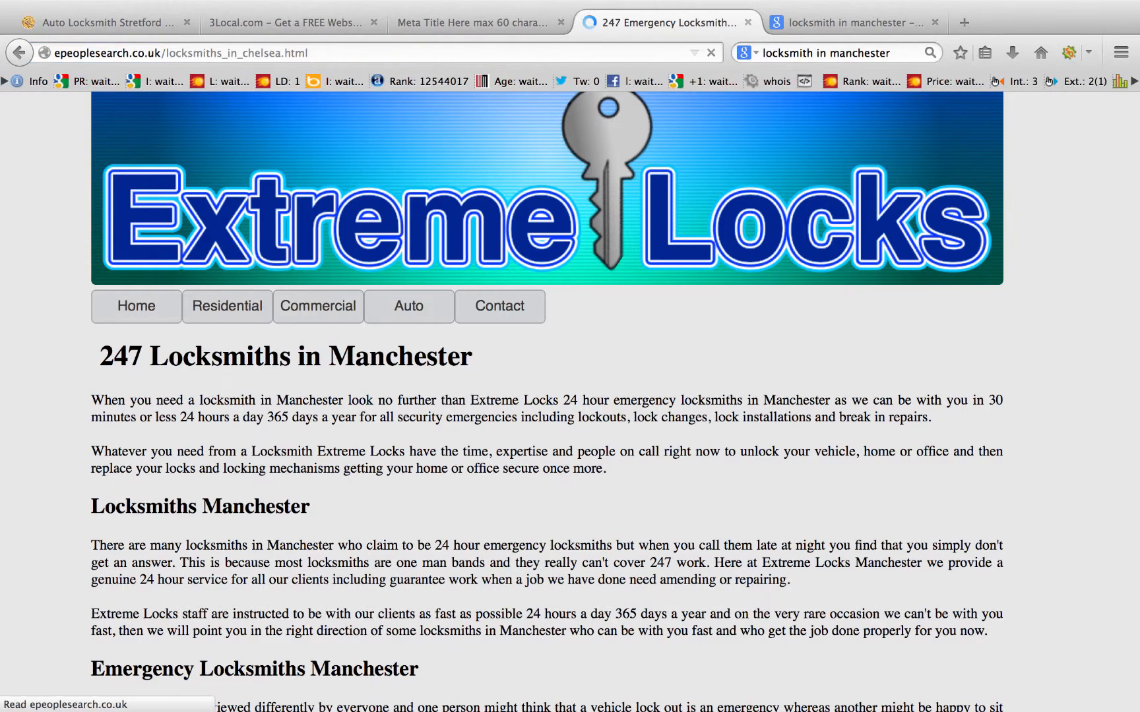
pyautogui.scroll(-10, 577, 440)
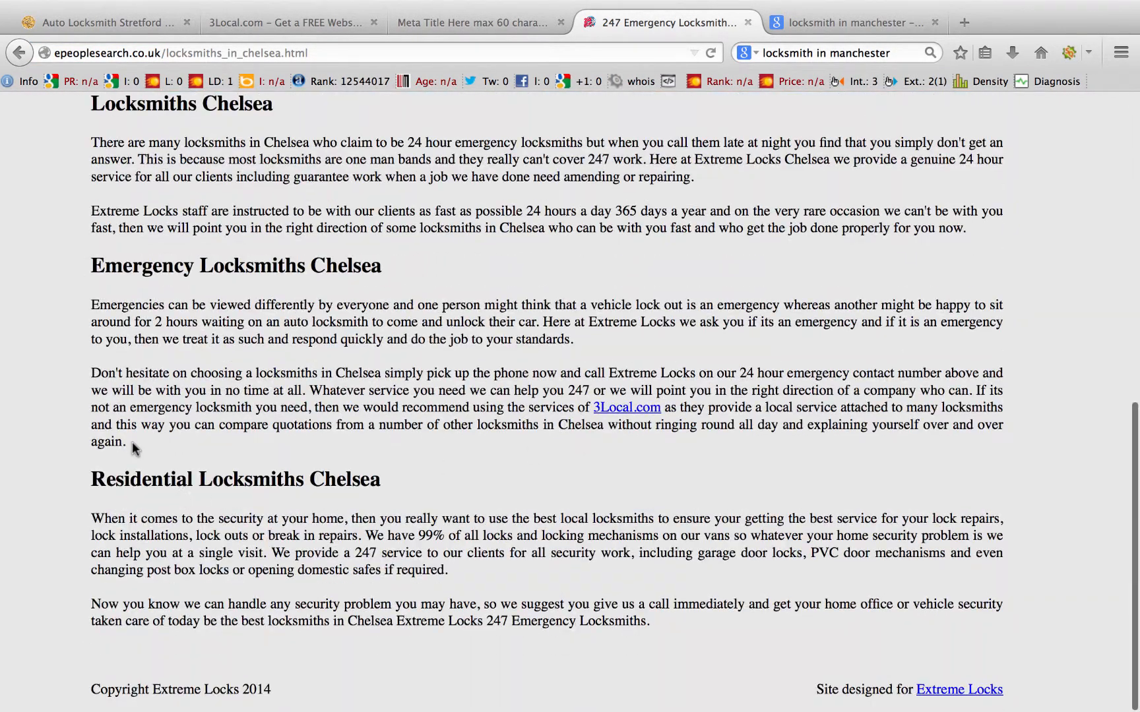
pyautogui.moveTo(132, 442); pyautogui.dragTo(85, 296)
pyautogui.press('super+c')
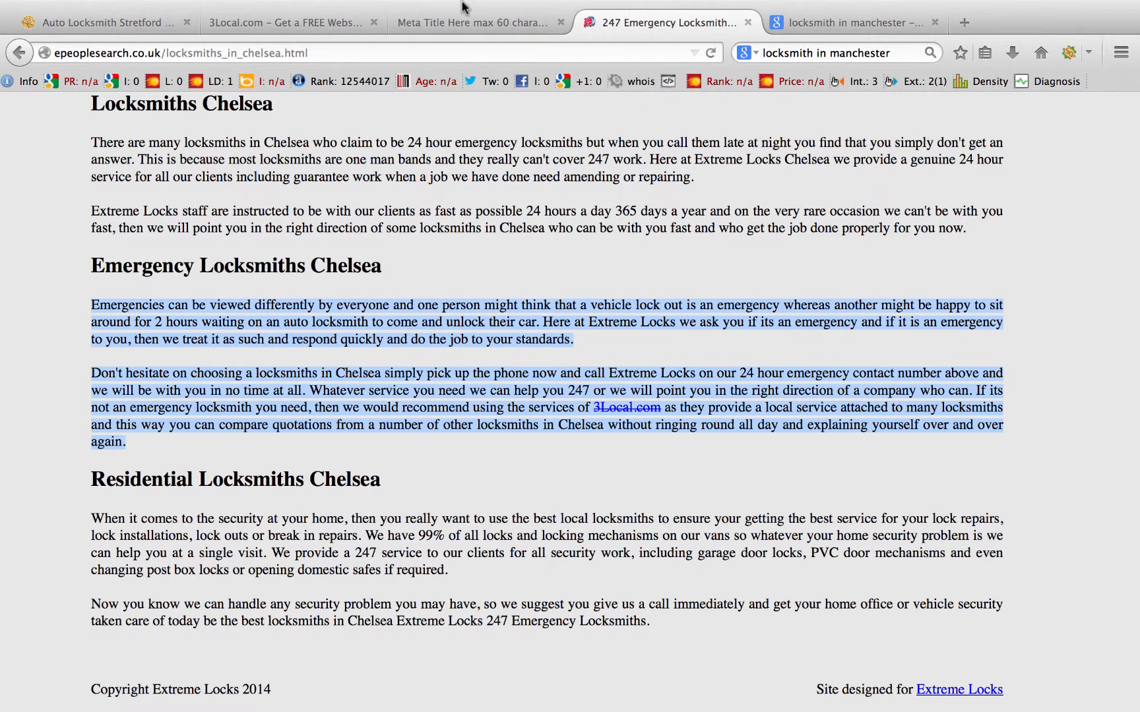
pyautogui.click(308, 22)
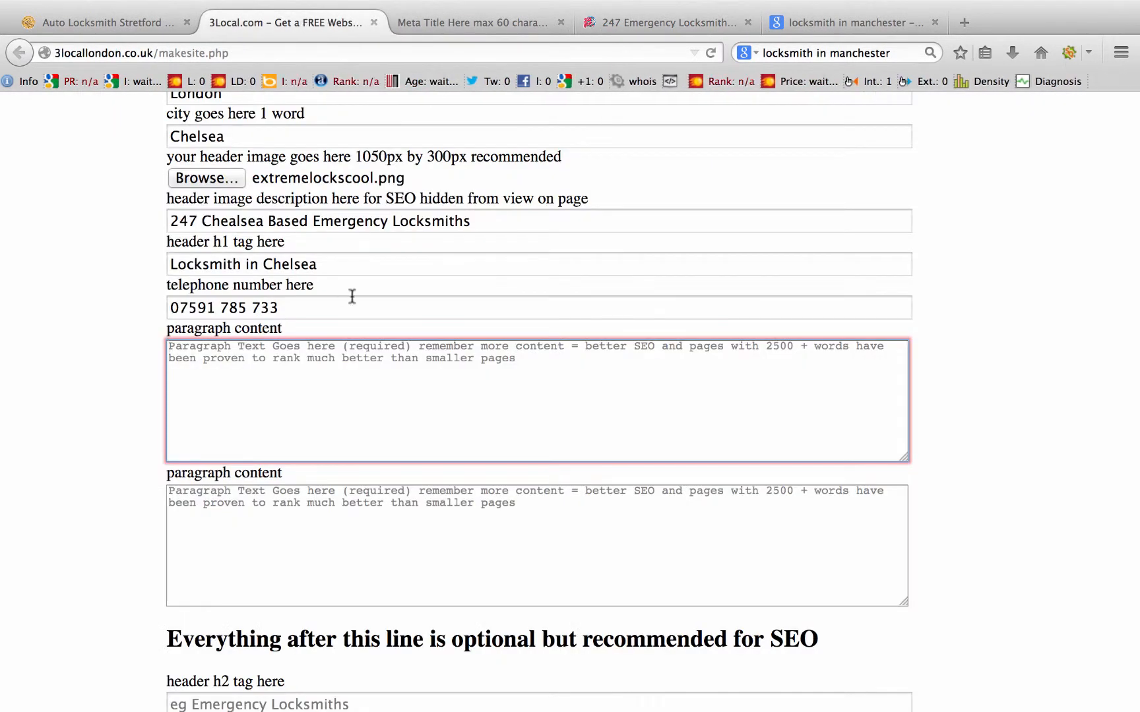
# Step: Paste the copied Chelsea paragraphs into both required paragraph fields
pyautogui.press('super+v')
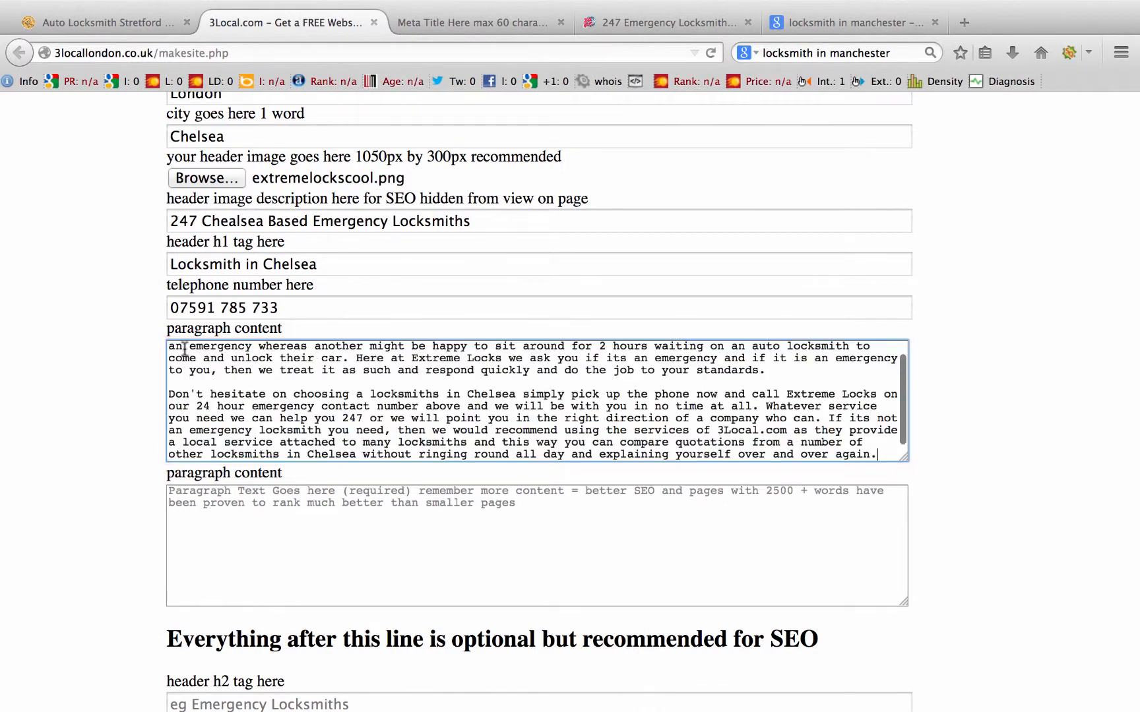
pyautogui.scroll(-2, 327, 393)
pyautogui.click(220, 436)
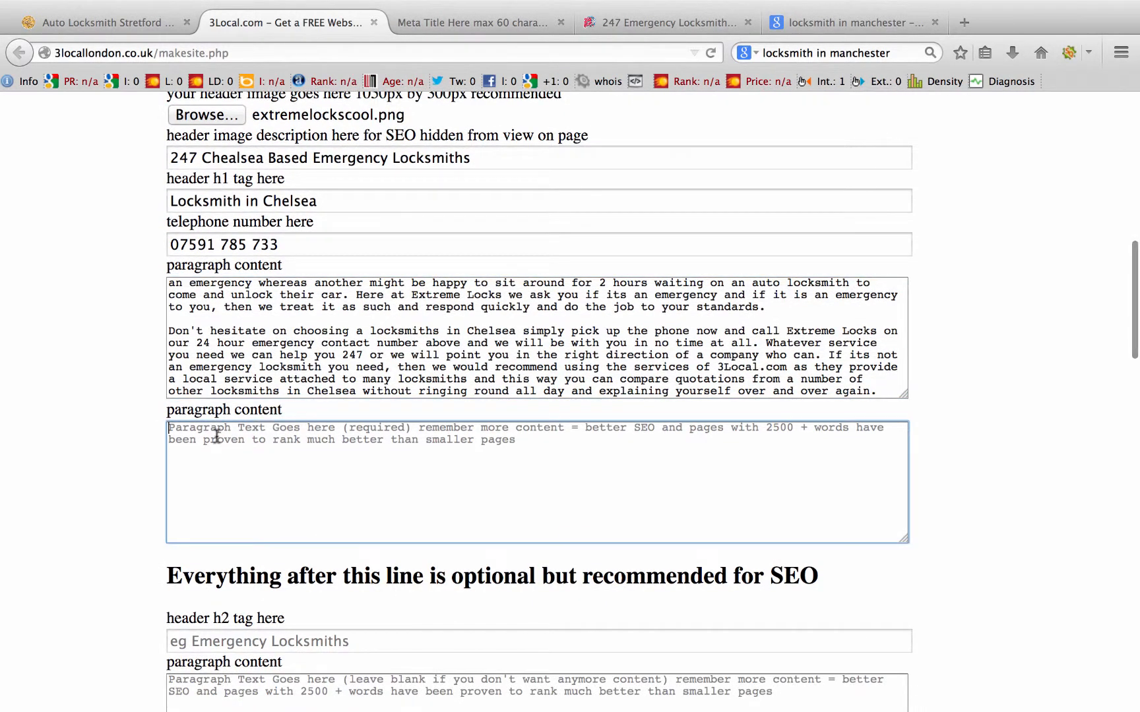
pyautogui.press('super+v')
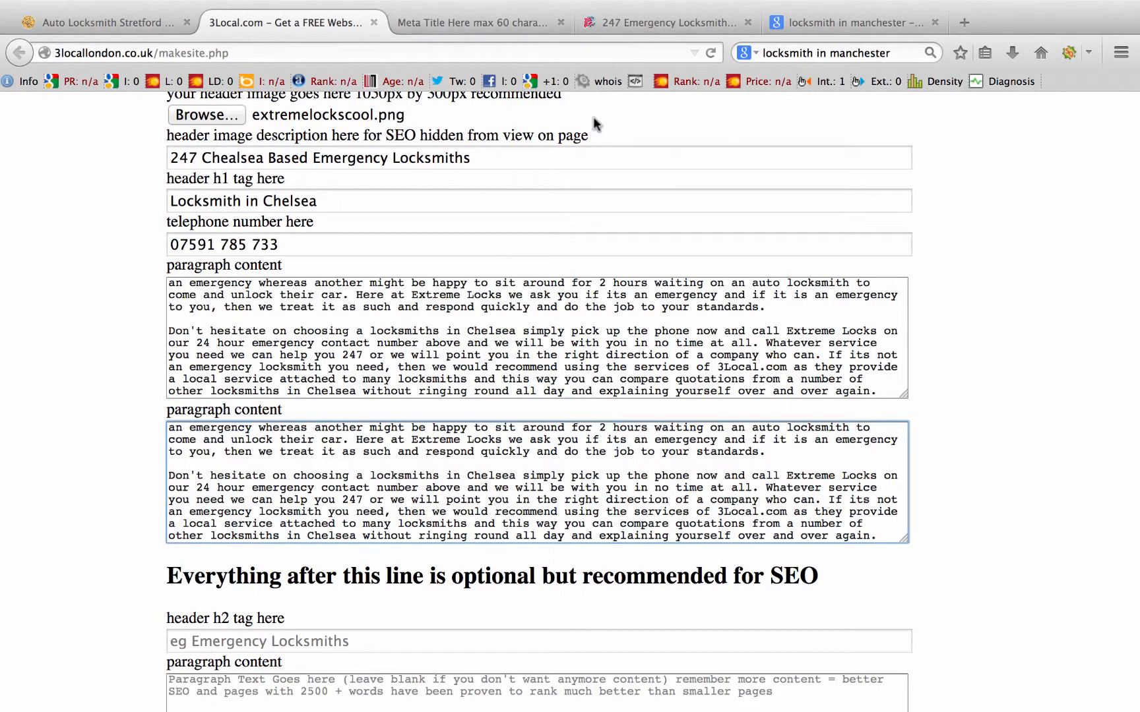
# Step: After checking the example site, set the h2 heading to 'Auto Locksmiths in Chelsea'
pyautogui.click(445, 18)
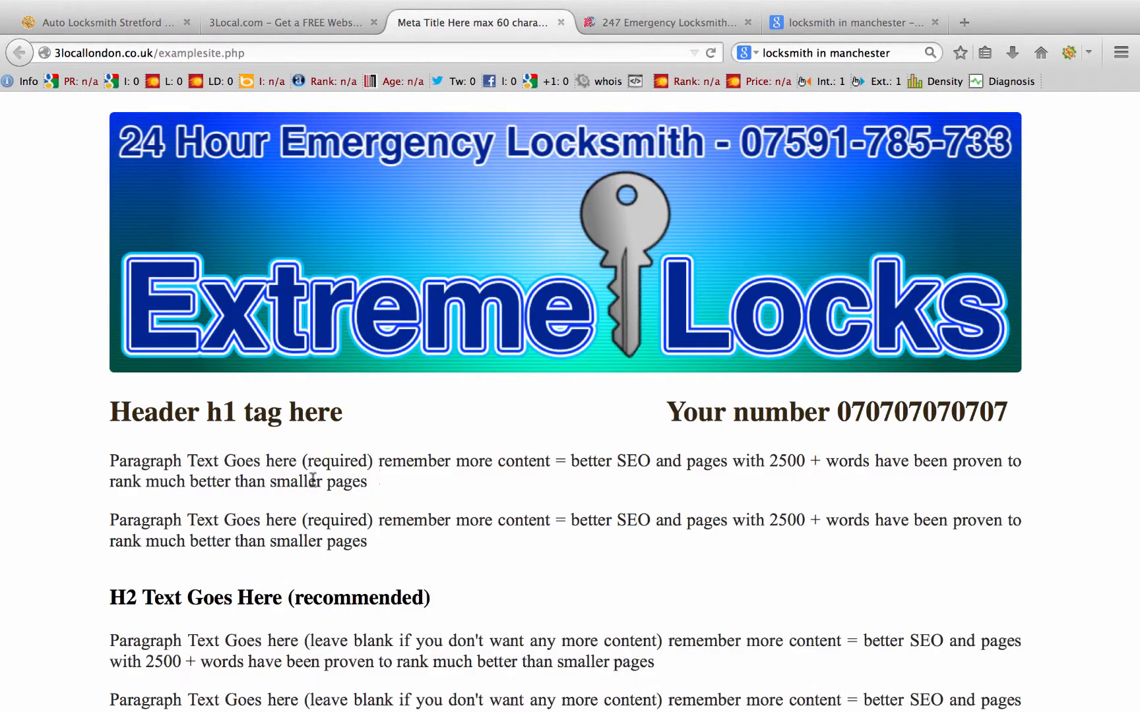
pyautogui.click(307, 20)
pyautogui.scroll(-3, 173, 587)
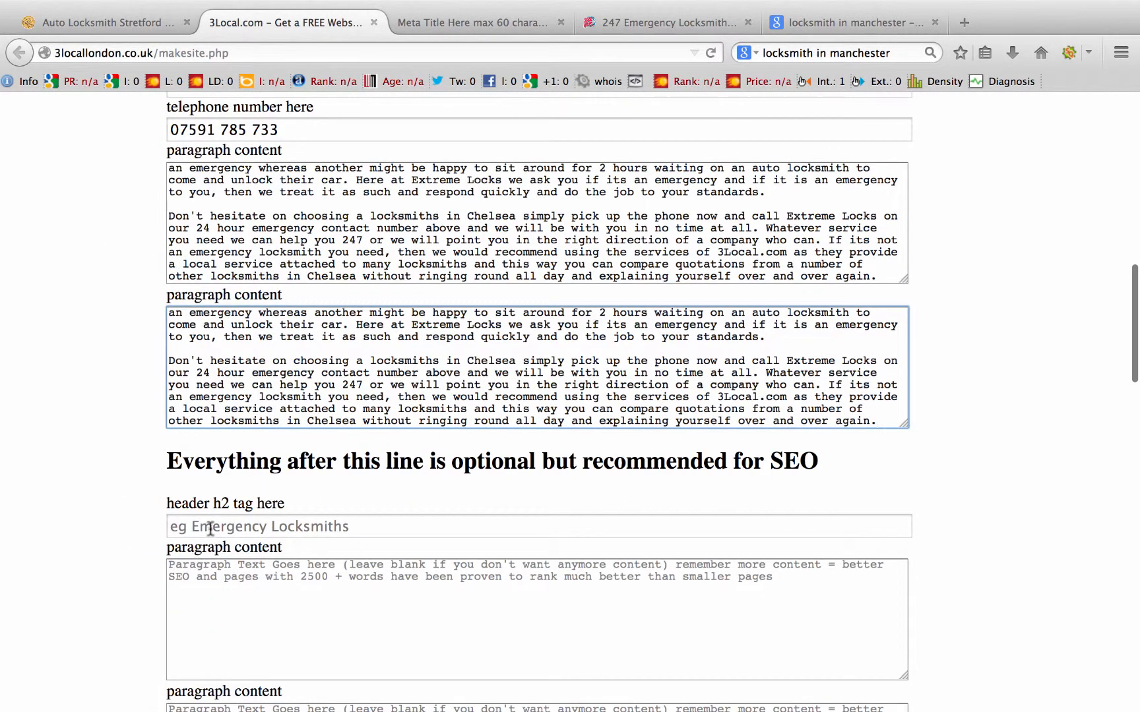
pyautogui.scroll(1, 340, 220)
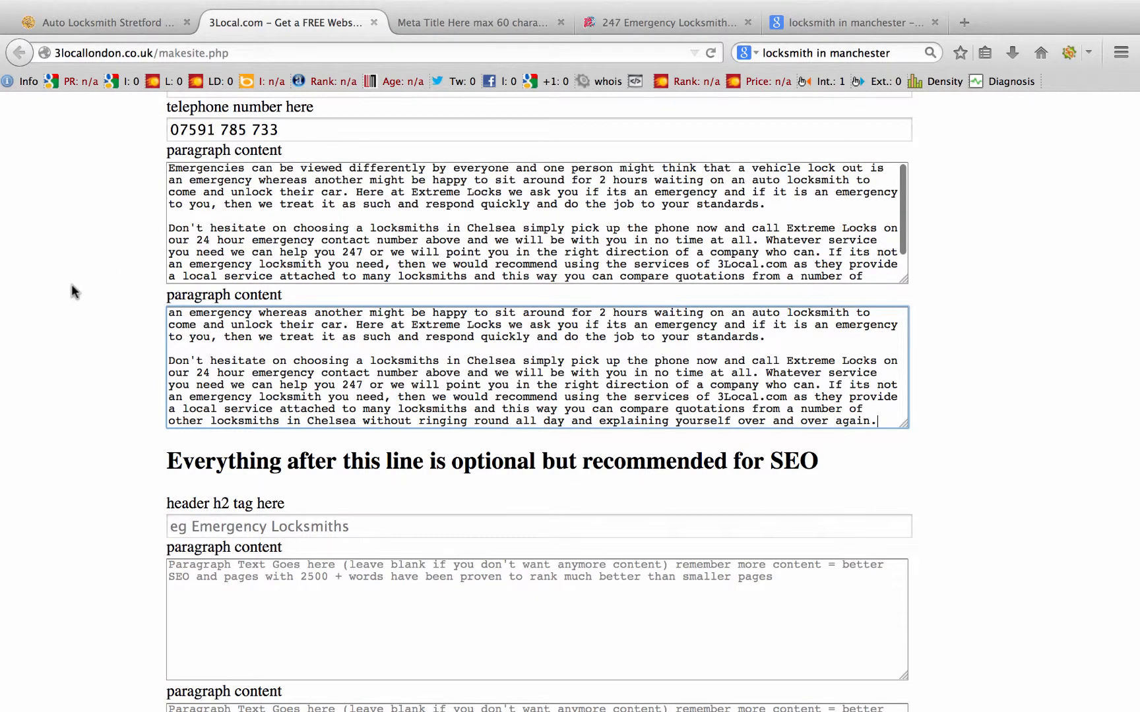
pyautogui.scroll(3, 71, 284)
pyautogui.scroll(-4, 71, 284)
pyautogui.click(201, 512)
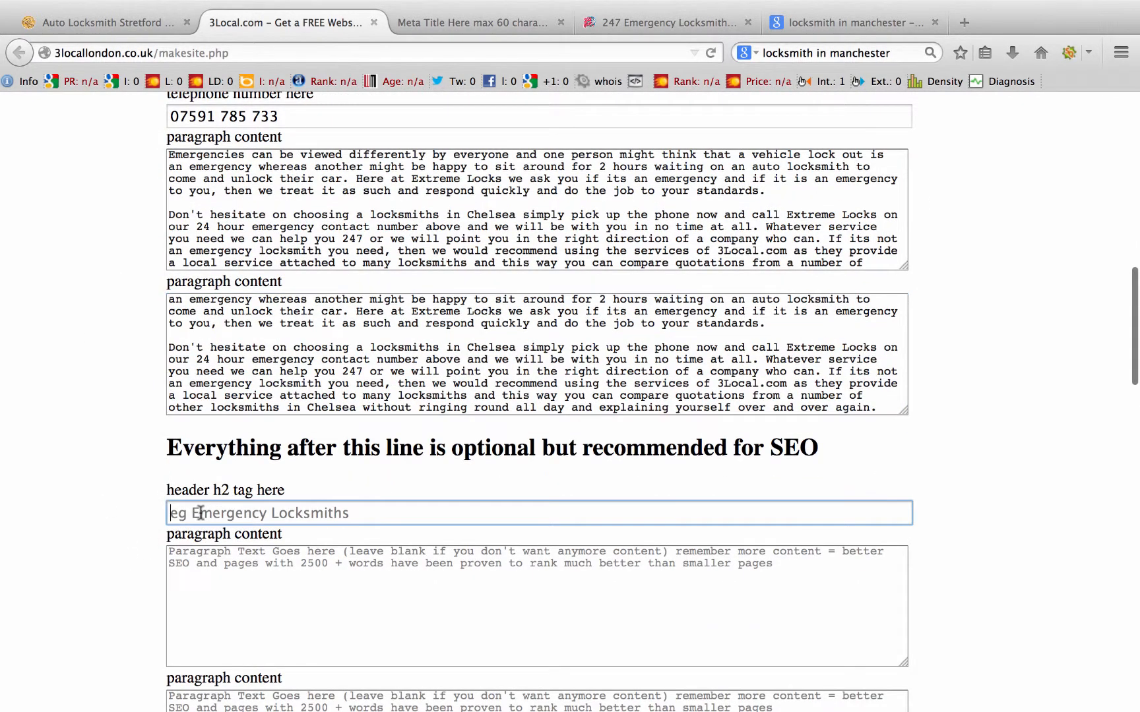
pyautogui.write('Auto')
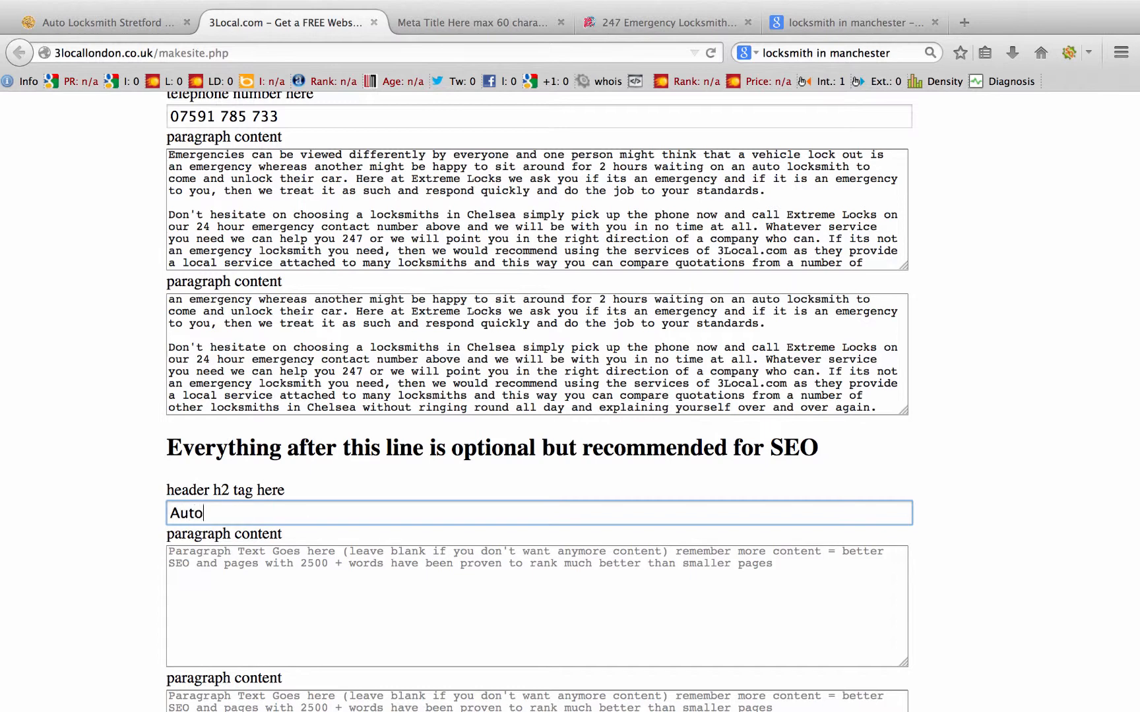
pyautogui.write(' LOcksmiths in')
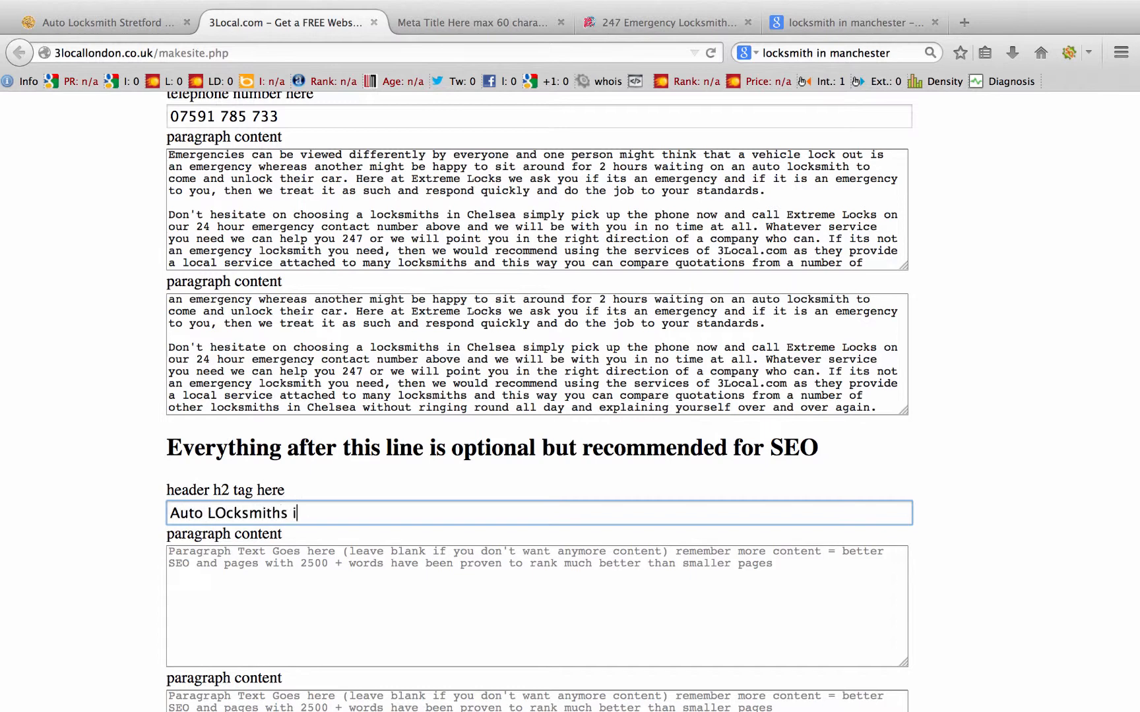
pyautogui.press('BackSpace')
pyautogui.press('BackSpace')
pyautogui.press('BackSpace')
pyautogui.press('BackSpace')
pyautogui.press('BackSpace')
pyautogui.press('BackSpace')
pyautogui.press('BackSpace')
pyautogui.press('BackSpace')
pyautogui.press('BackSpace')
pyautogui.press('BackSpace')
pyautogui.press('BackSpace')
pyautogui.press('BackSpace')
pyautogui.write('ocksmiths ')
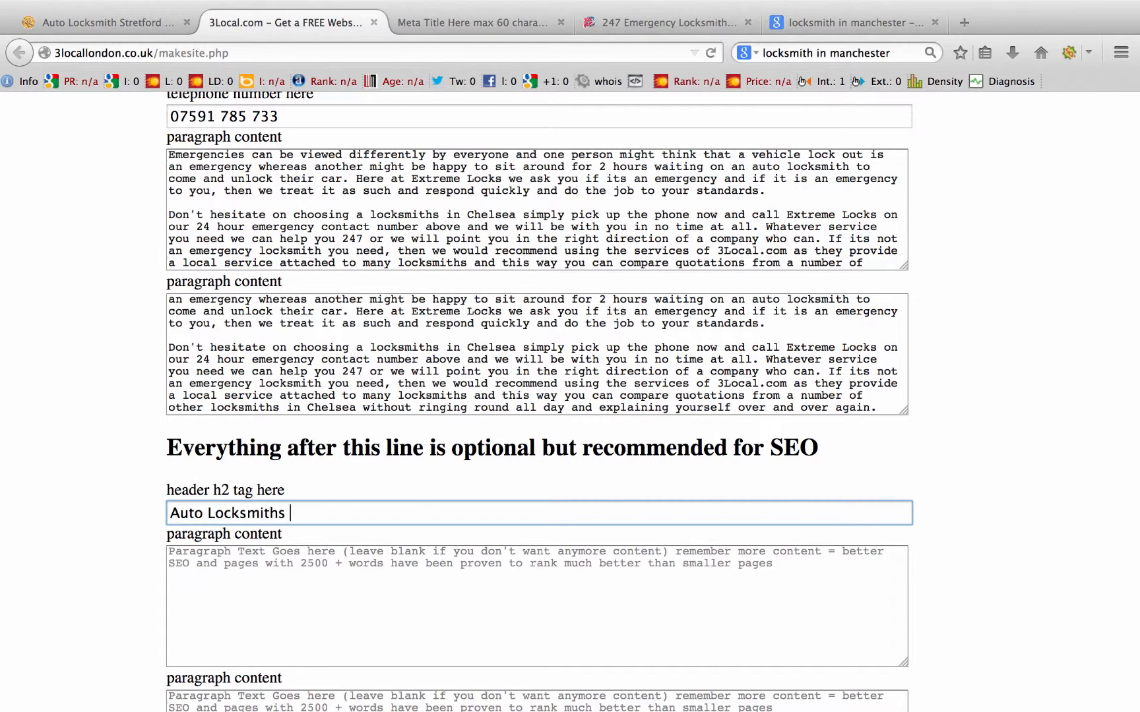
pyautogui.write('in Chelsea')
# Step: Paste the Chelsea text into both paragraph fields under the h2 heading
pyautogui.click(183, 562)
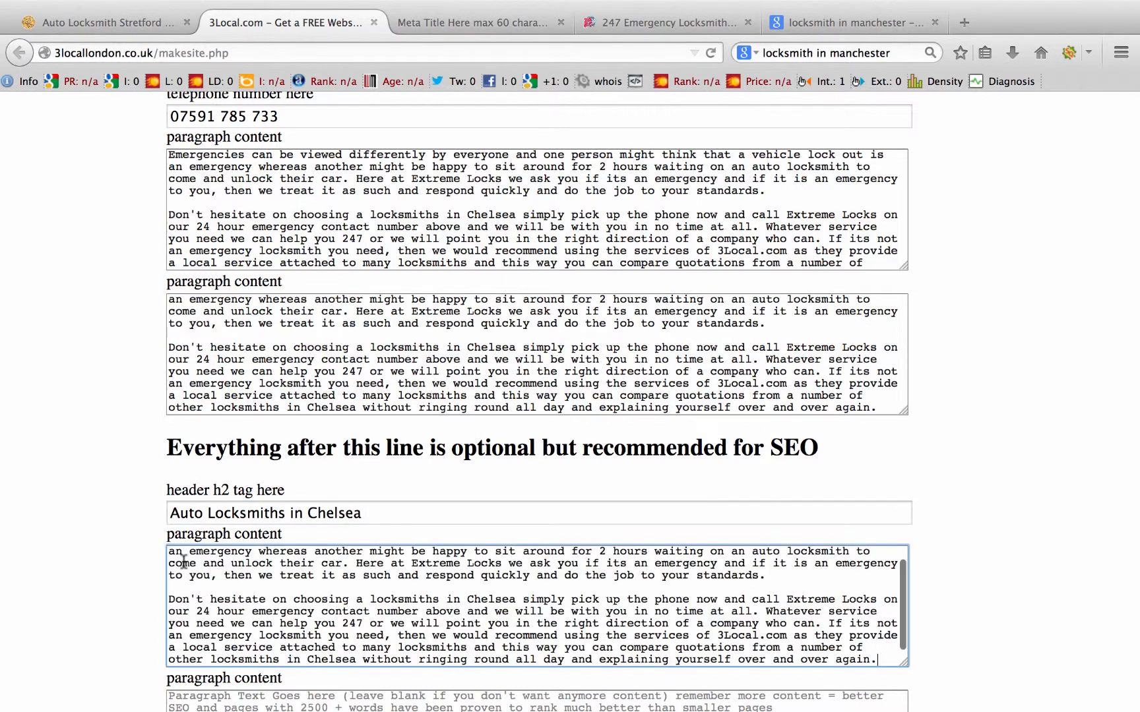
pyautogui.write("Emergencies can be viewed differently by everyone and one person might think that a vehicle lock out is an emergency whereas another might be happy to sit around for 2 hours waiting on an auto locksmith to come and unlock their car. Here at Extreme Locks we ask you if its an emergency and if it is an emergency to you, then we treat it as such and respond quickly and do the job to your standards.  Don't hesitate on choosing a locksmiths in Chelsea simply pick up the phone now and call Extreme Locks on our 24 hour emergency contact number above and we will be with you in no time at all. Whatever service you need we can help you 247 or we will point you in the right direction of a company who can. If its not an emergency locksmith you need, then we would recommend using the services of 3Local.com as they provide a local service attached to many locksmiths and this way you can compare quotations from a number of other locksmiths in Chelsea without ringing round all day and explaining yourself over and over again.")
pyautogui.scroll(-5, 198, 558)
pyautogui.click(205, 556)
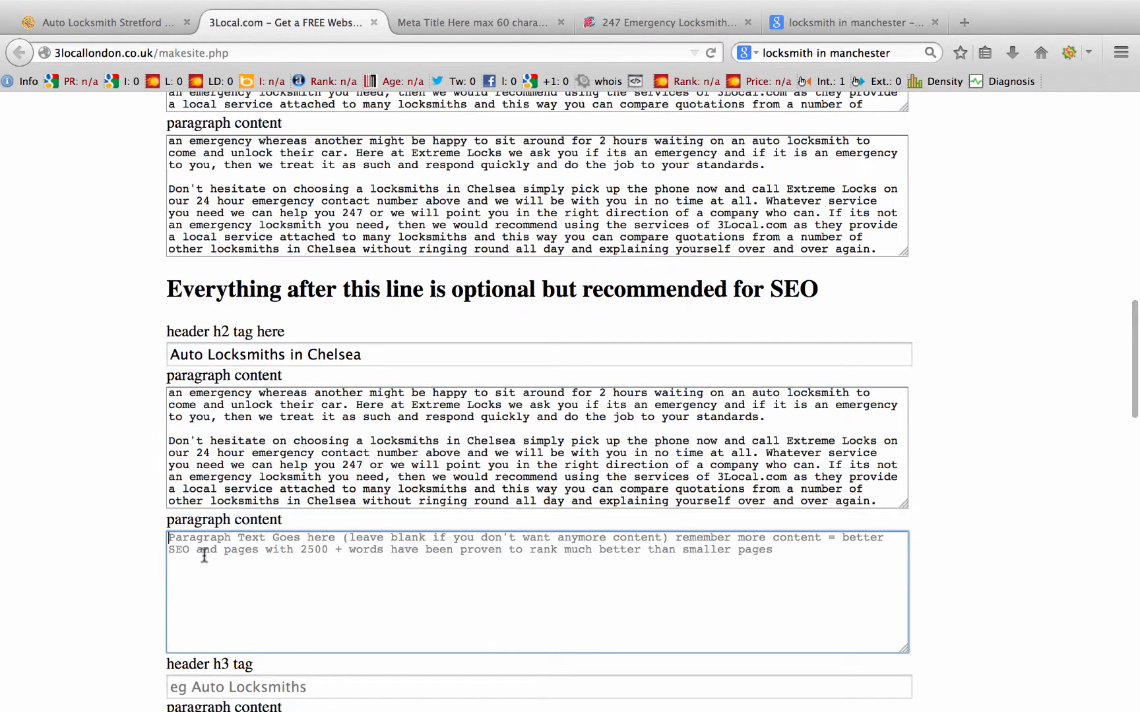
pyautogui.press('super+v')
pyautogui.scroll(-7, 285, 468)
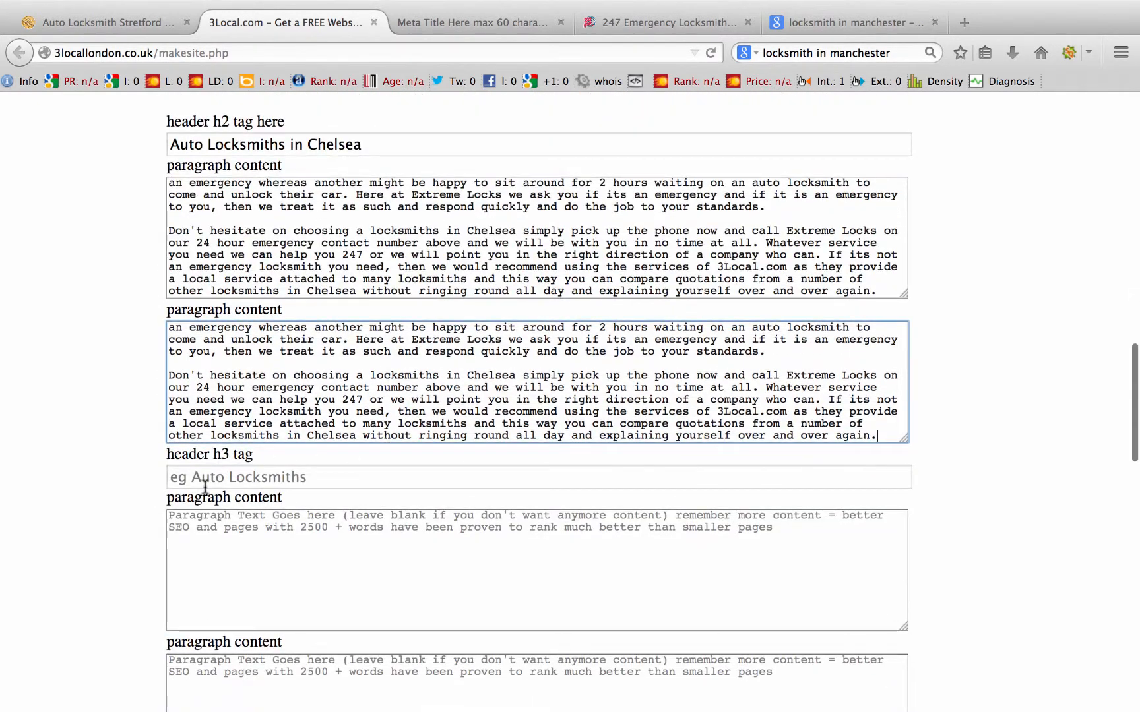
# Step: Set the h3 heading to 'Emergency Response 247' and paste the Chelsea text into both its paragraphs
pyautogui.click(220, 474)
pyautogui.write('Emerg')
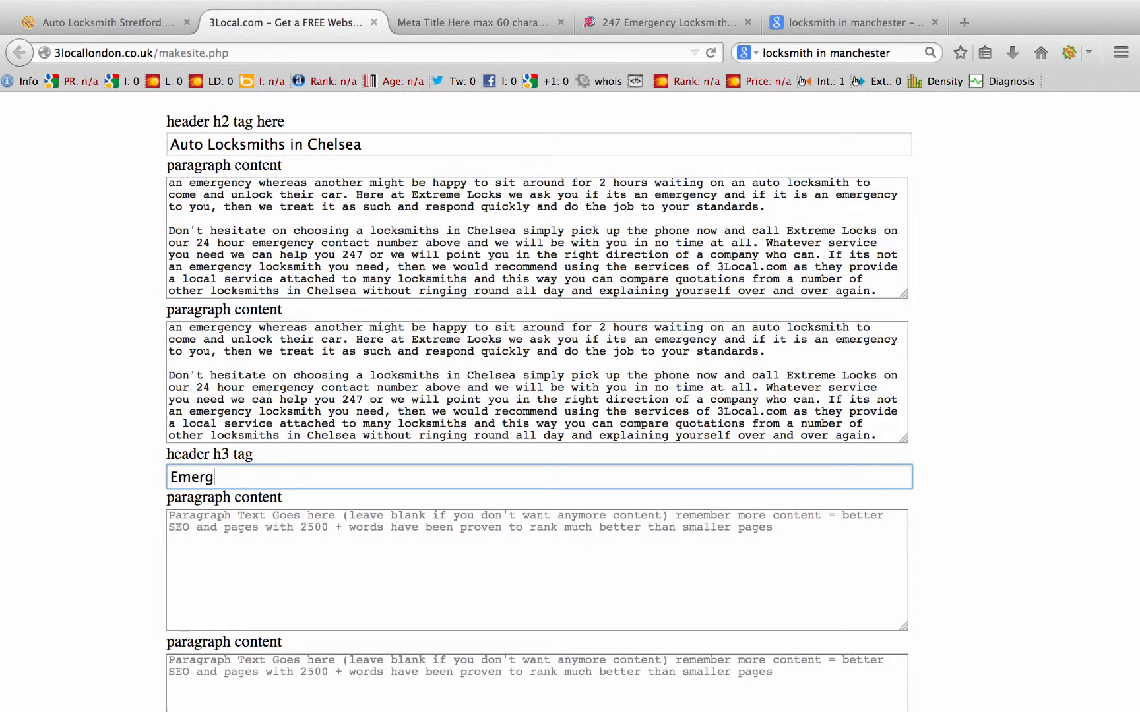
pyautogui.write('ency Response 247')
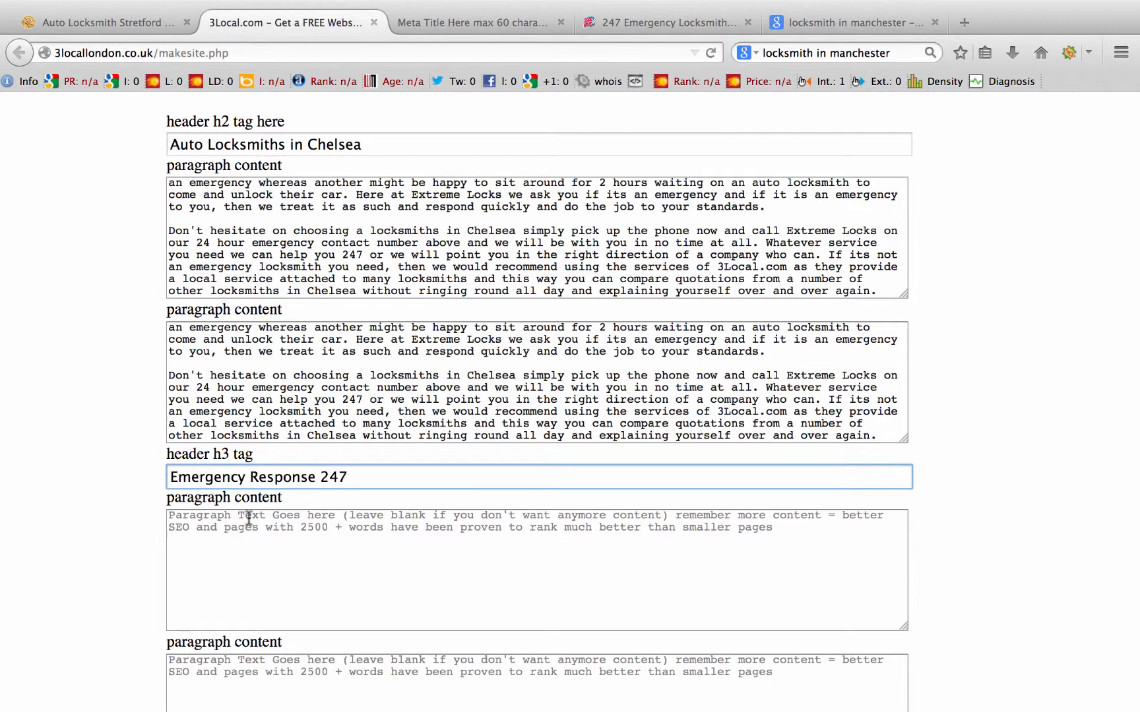
pyautogui.click(244, 525)
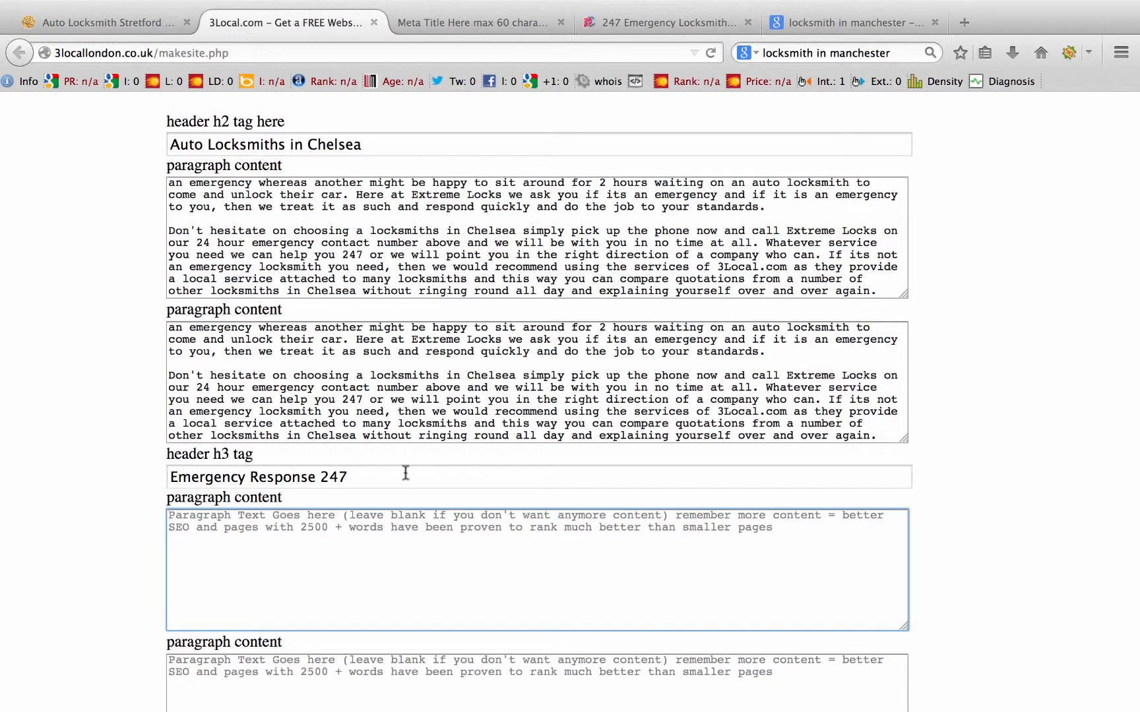
pyautogui.press('super+v')
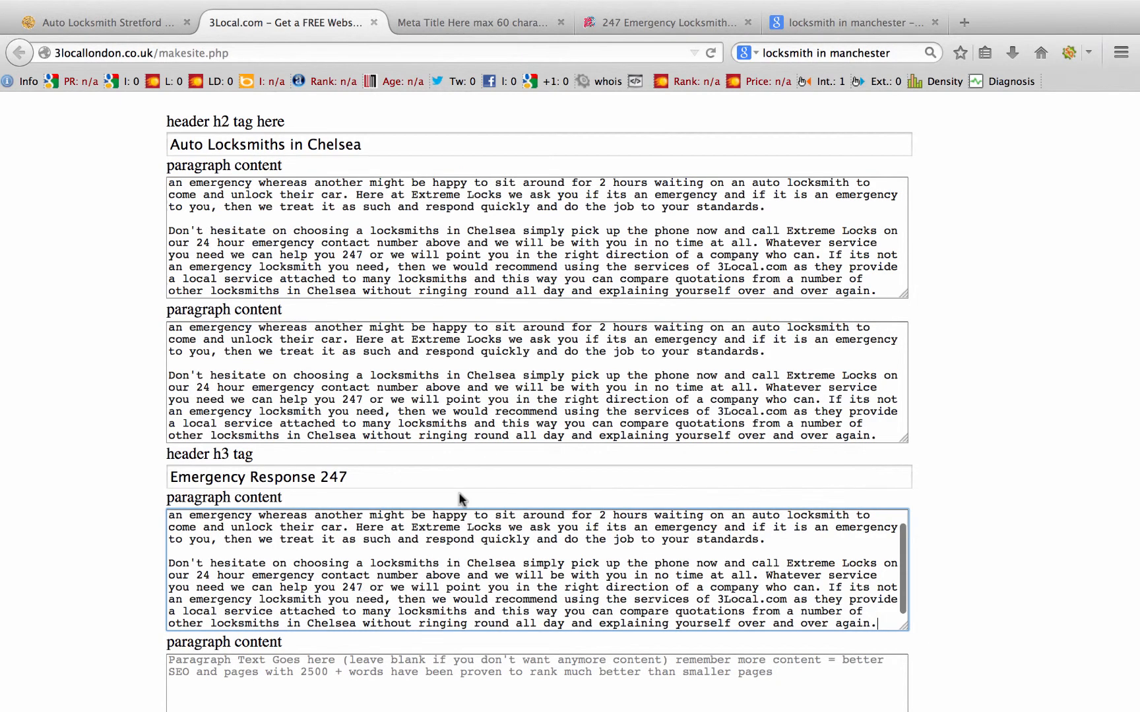
pyautogui.scroll(-5, 458, 492)
pyautogui.click(227, 496)
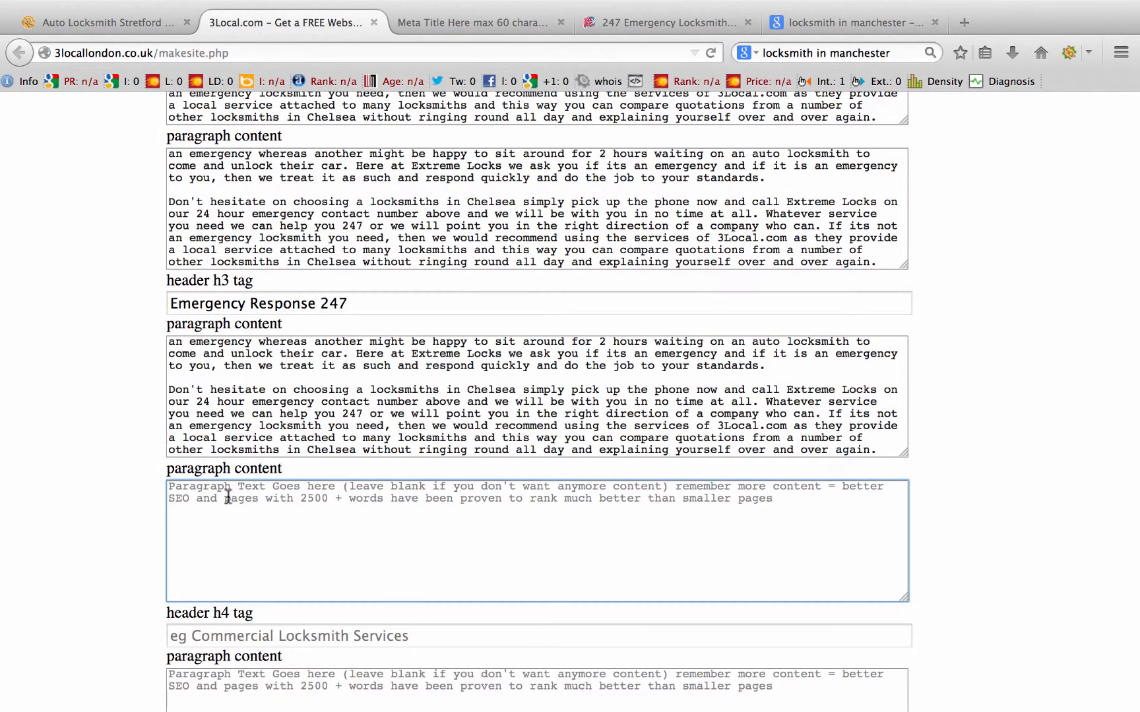
pyautogui.write("Emergencies can be viewed differently by everyone and one person might think that a vehicle lock out is an emergency whereas another might be happy to sit around for 2 hours waiting on an auto locksmith to come and unlock their car. Here at Extreme Locks we ask you if its an emergency and if it is an emergency to you, then we treat it as such and respond quickly and do the job to your standards.  Don't hesitate on choosing a locksmiths in Chelsea simply pick up the phone now and call Extreme Locks on our 24 hour emergency contact number above and we will be with you in no time at all. Whatever service you need we can help you 247 or we will point you in the right direction of a company who can. If its not an emergency locksmith you need, then we would recommend using the services of 3Local.com as they provide a local service attached to many locksmiths and this way you can compare quotations from a number of other locksmiths in Chelsea without ringing round all day and explaining yourself over and over again.")
pyautogui.scroll(1, 386, 364)
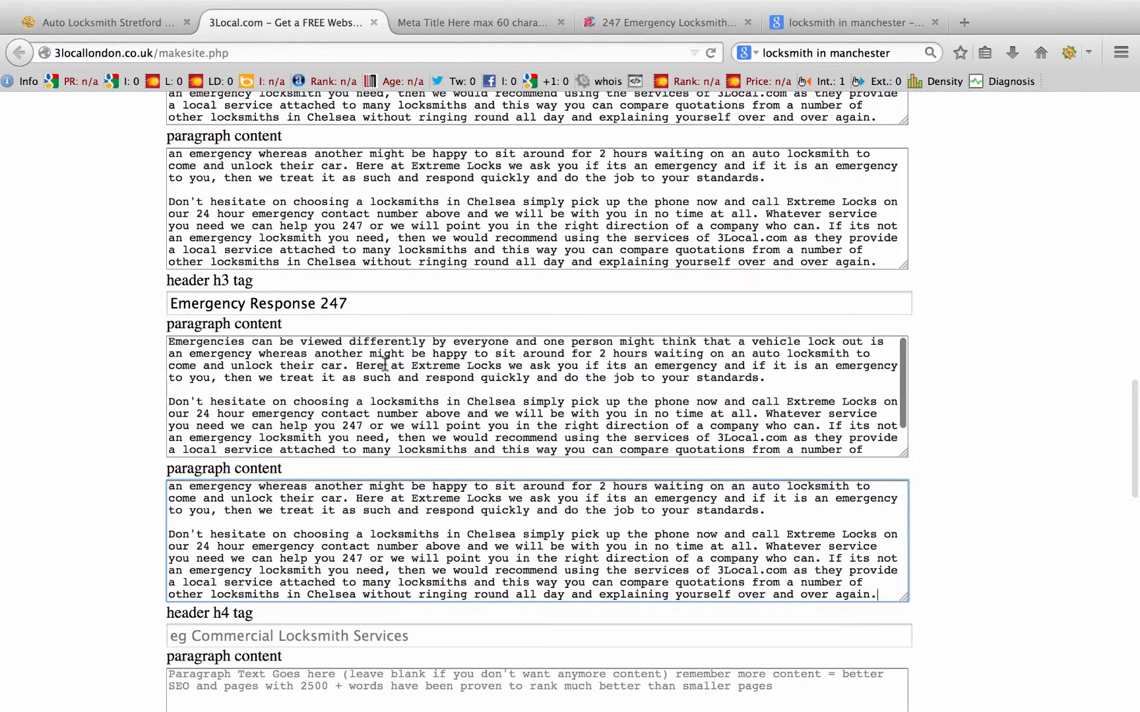
pyautogui.click(474, 27)
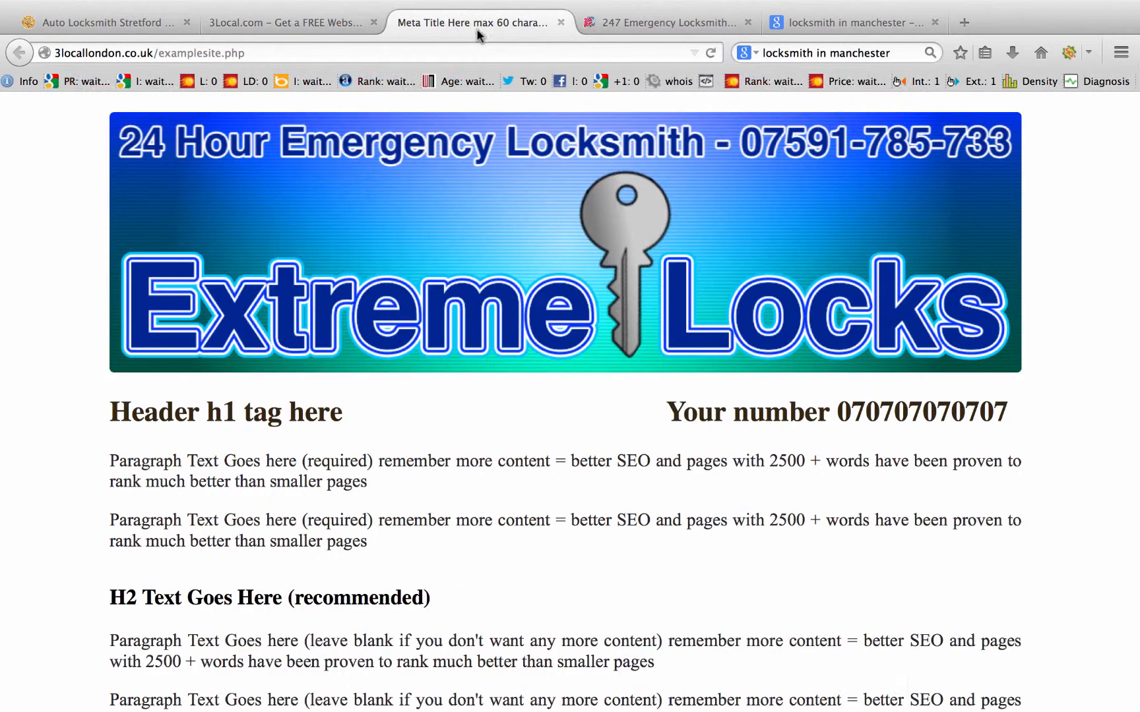
# Step: Back on the form, enter 'Commercial' as the h4 heading
pyautogui.scroll(-5, 384, 356)
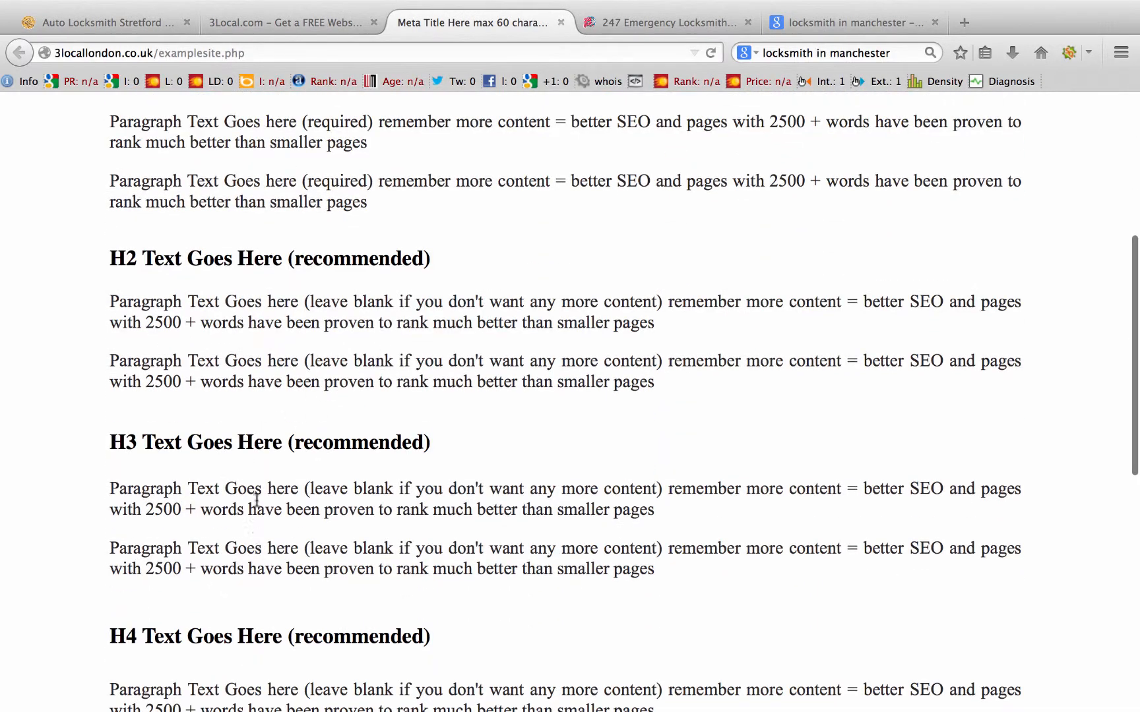
pyautogui.click(297, 16)
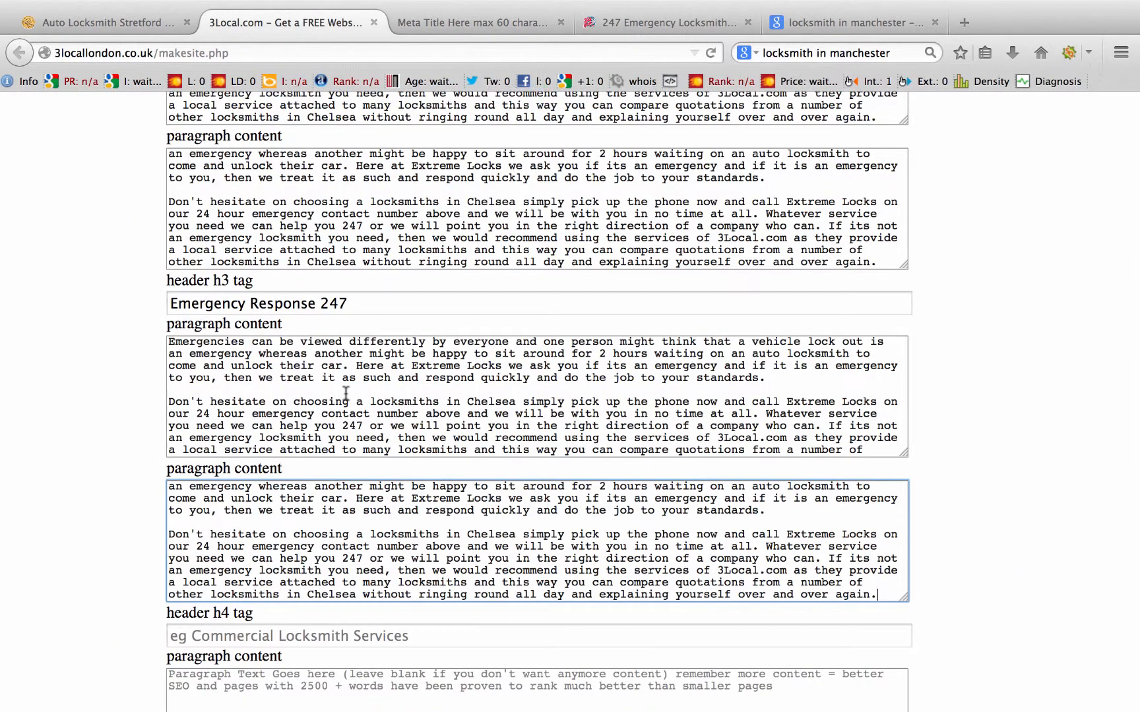
pyautogui.scroll(1, 346, 394)
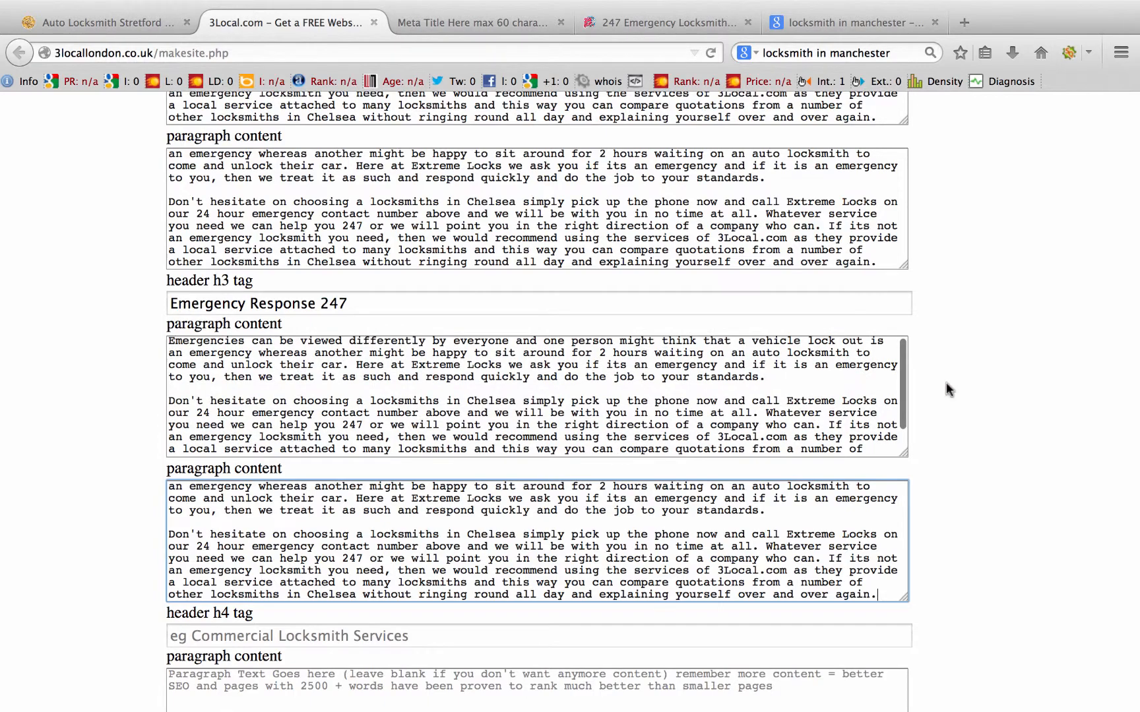
pyautogui.scroll(2, 1006, 389)
pyautogui.scroll(4, 1006, 389)
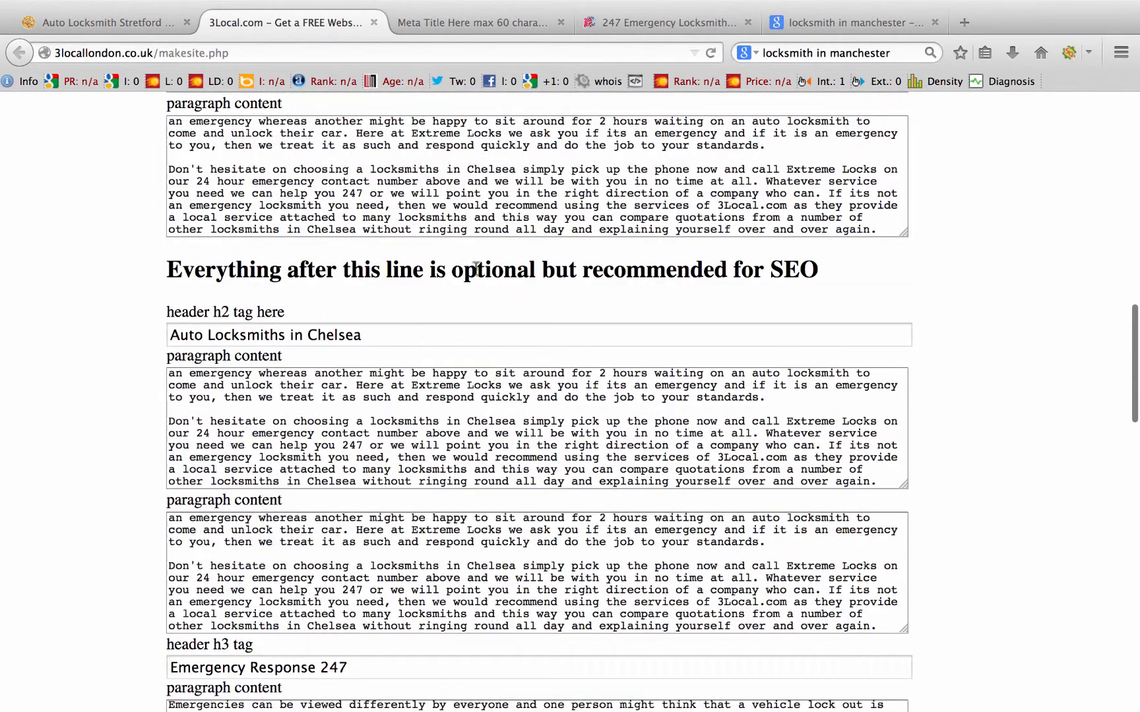
pyautogui.scroll(-6, 976, 484)
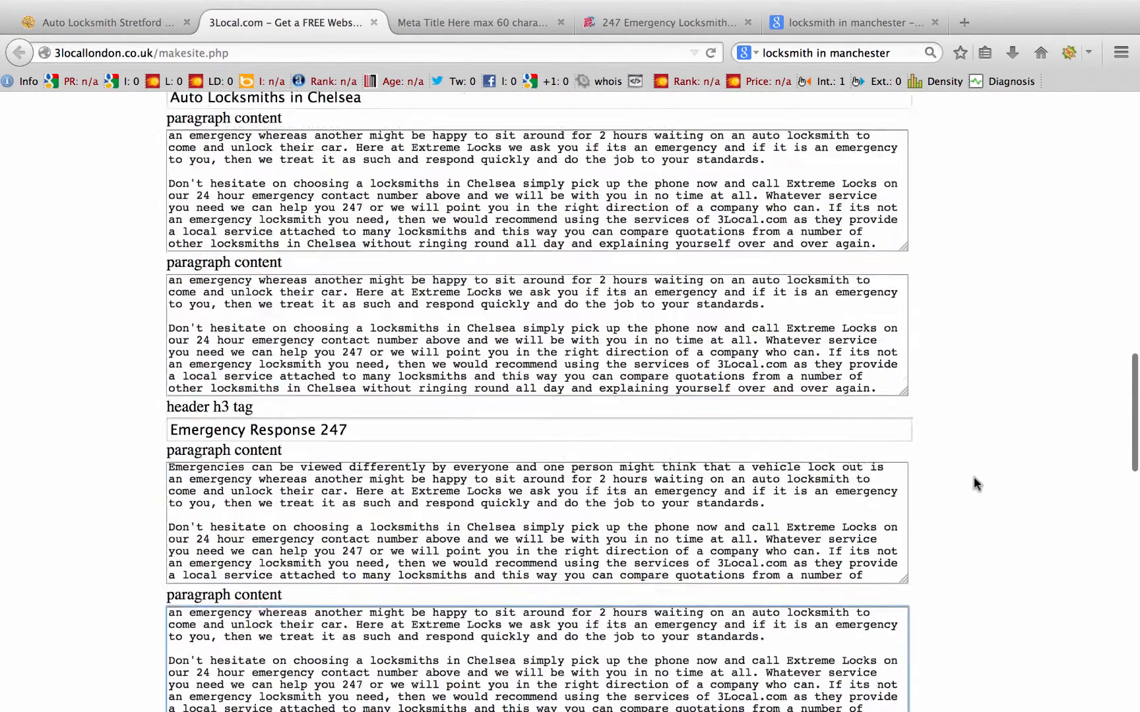
pyautogui.scroll(-2, 976, 483)
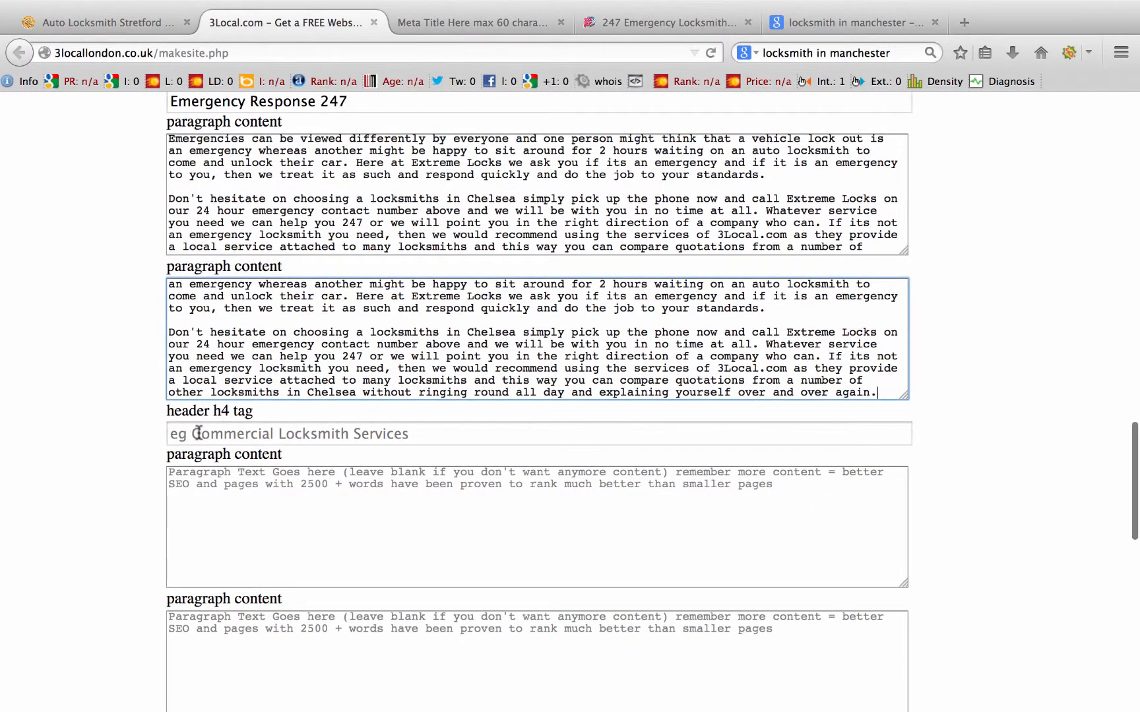
pyautogui.click(199, 433)
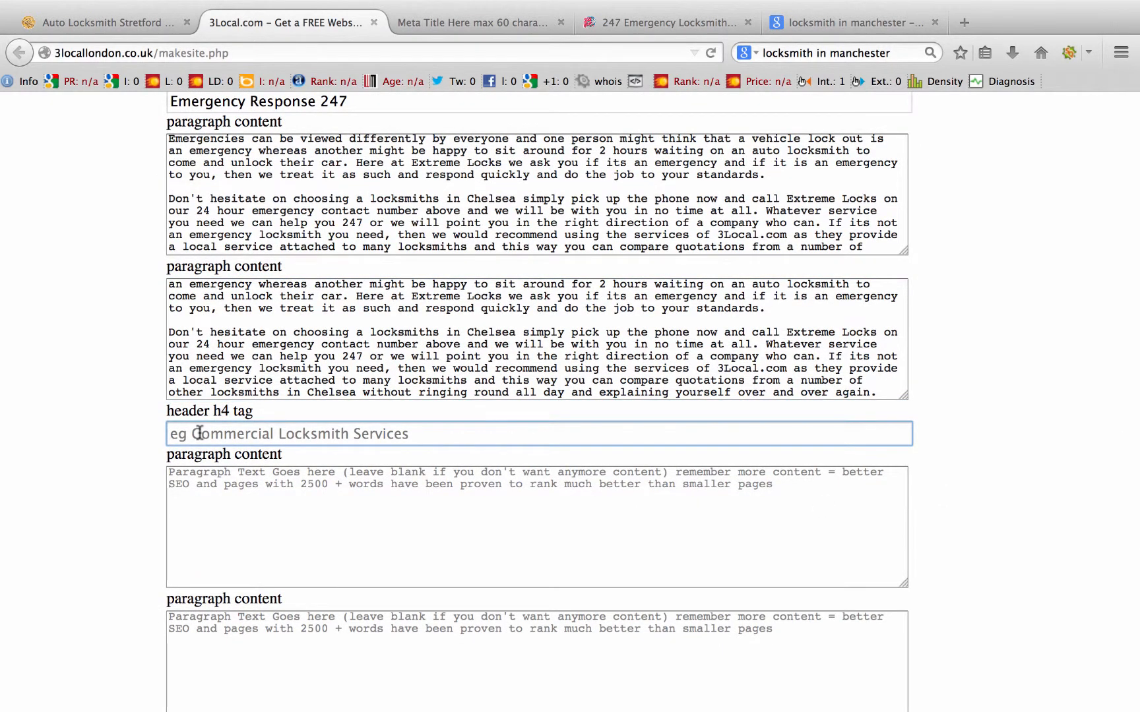
pyautogui.write('Commercial')
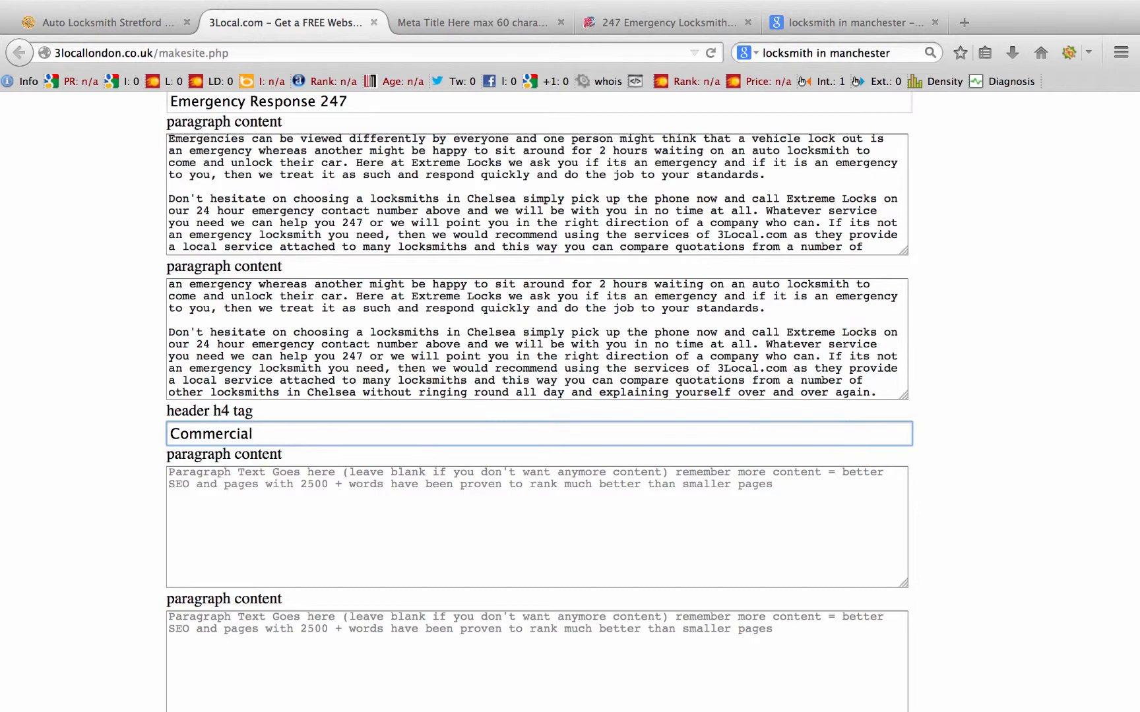
# Step: Paste the Chelsea locksmith text into both paragraph fields under Commercial
pyautogui.press('Tab')
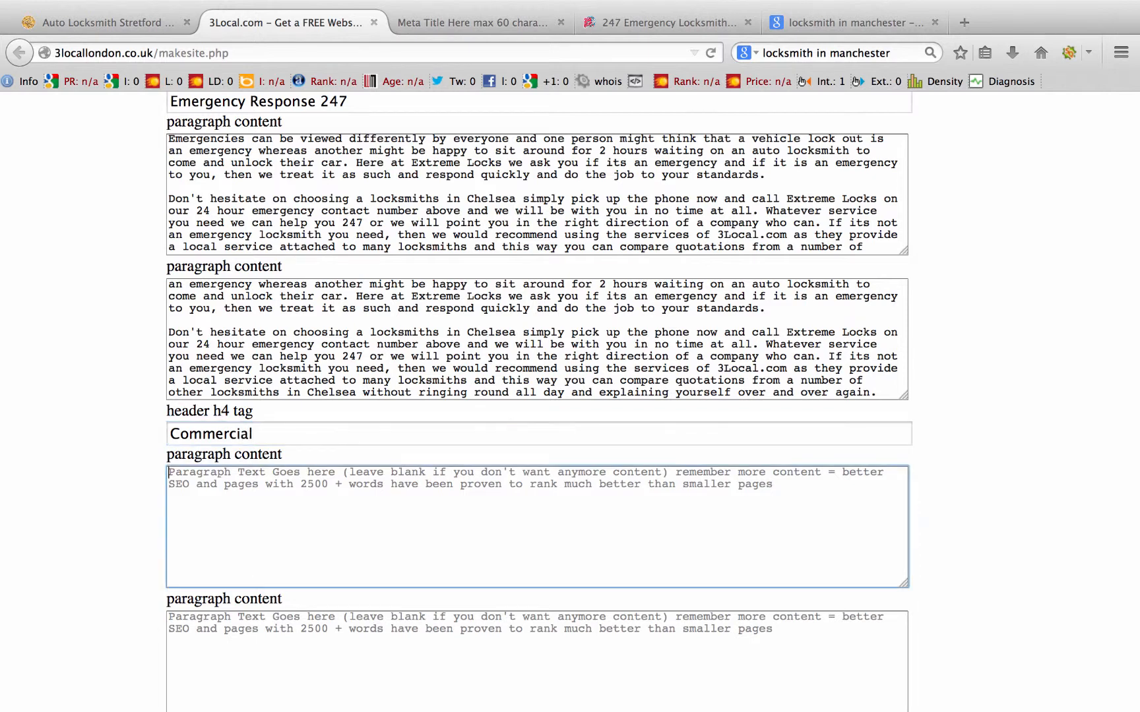
pyautogui.write("Emergencies can be viewed differently by everyone and one person might think that a vehicle lock out is an emergency whereas another might be happy to sit around for 2 hours waiting on an auto locksmith to come and unlock their car. Here at Extreme Locks we ask you if its an emergency and if it is an emergency to you, then we treat it as such and respond quickly and do the job to your standards.  Don't hesitate on choosing a locksmiths in Chelsea simply pick up the phone now and call Extreme Locks on our 24 hour emergency contact number above and we will be with you in no time at all. Whatever service you need we can help you 247 or we will point you in the right direction of a company who can. If its not an emergency locksmith you need, then we would recommend using the services of 3Local.com as they provide a local service attached to many locksmiths and this way you can compare quotations from a number of other locksmiths in Chelsea without ringing round all day and explaining yourself over and over again.")
pyautogui.press('Tab')
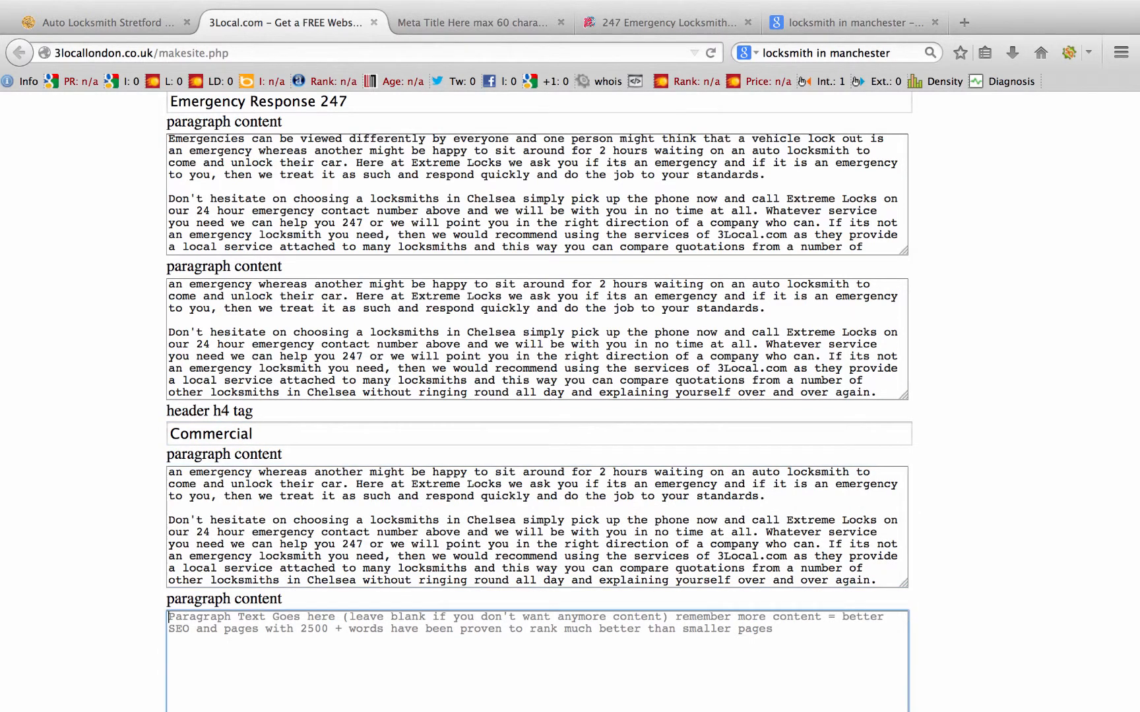
pyautogui.write("an emergency whereas another might be happy to sit around for 2 hours waiting on an auto locksmith to come and unlock their car. Here at Extreme Locks we ask you if its an emergency and if it is an emergency to you, then we treat it as such and respond quickly and do the job to your standards.  Don't hesitate on choosing a locksmiths in Chelsea simply pick up the phone now and call Extreme Locks on our 24 hour emergency contact number above and we will be with you in no time at all. Whatever service you need we can help you 247 or we will point you in the right direction of a company who can. If its not an emergency locksmith you need, then we would recommend using the services of 3Local.com as they provide a local service attached to many locksmiths and this way you can compare quotations from a number of other locksmiths in Chelsea without ringing round all day and explaining yourself over and over again.")
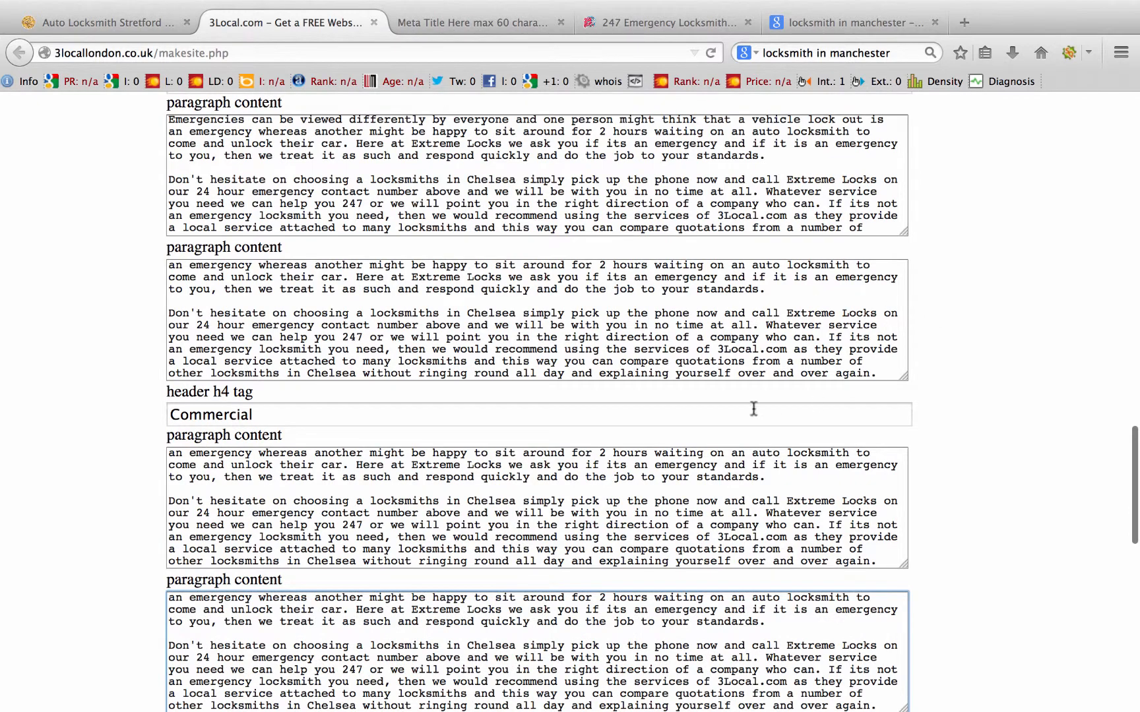
pyautogui.scroll(-5, 964, 422)
pyautogui.scroll(-1, 964, 422)
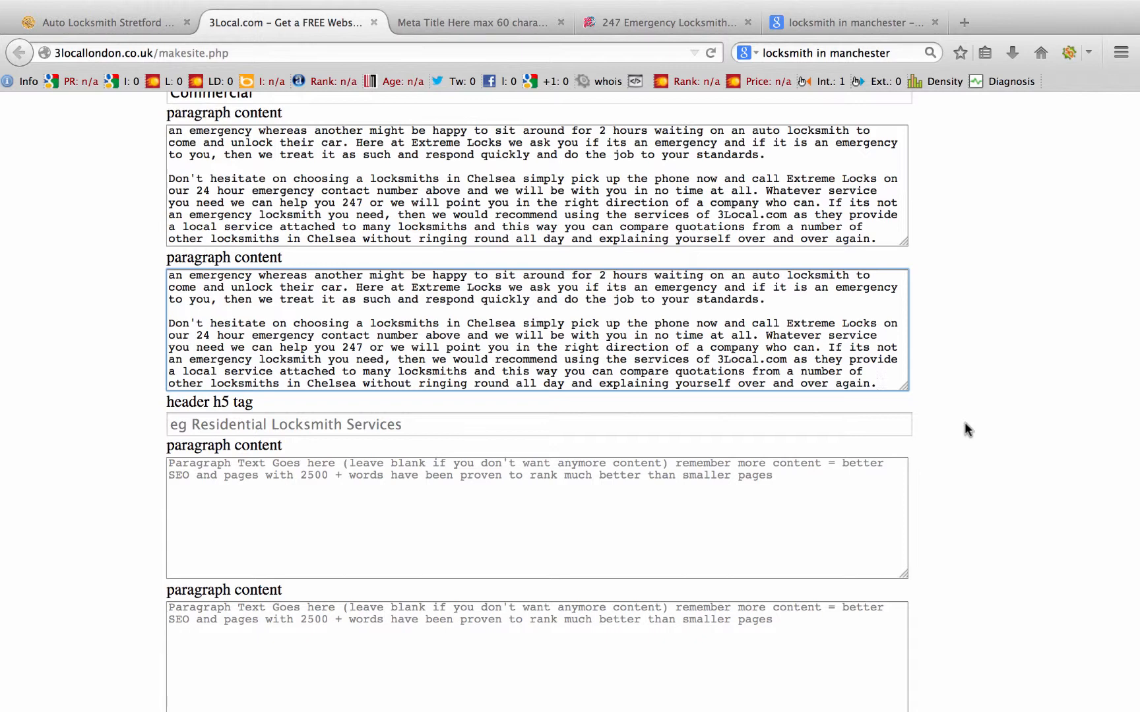
pyautogui.click(229, 426)
pyautogui.scroll(-5, 1040, 445)
pyautogui.scroll(-1, 1039, 439)
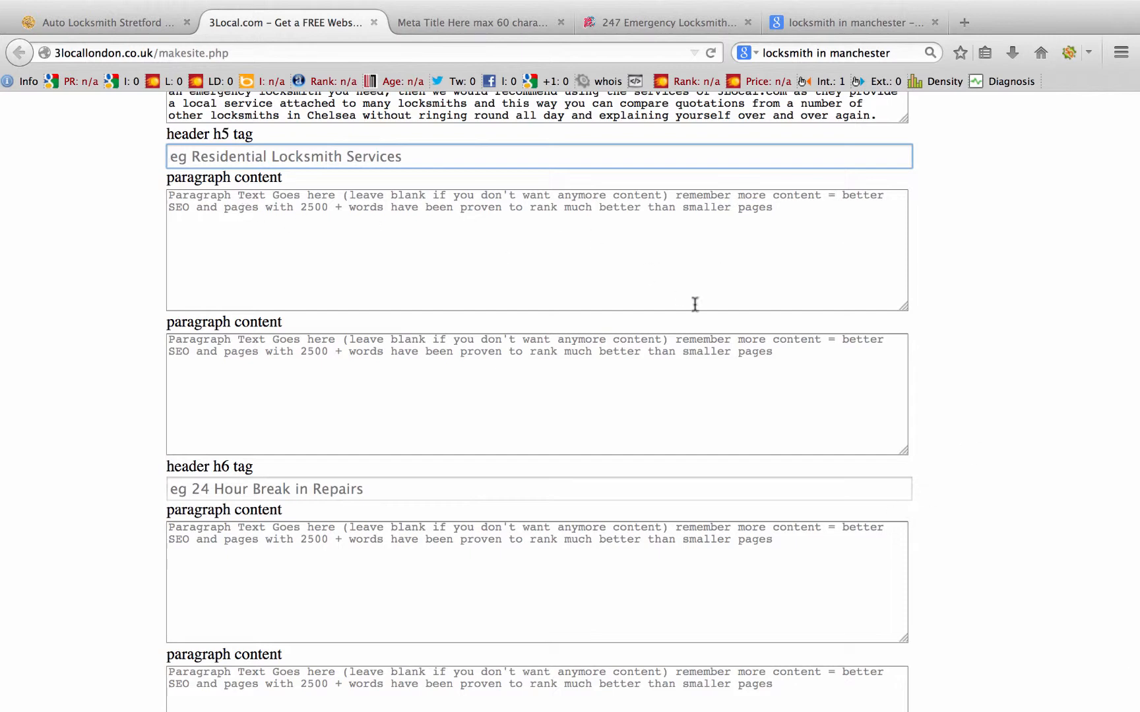
pyautogui.scroll(-3, 1037, 455)
pyautogui.scroll(-2, 1036, 455)
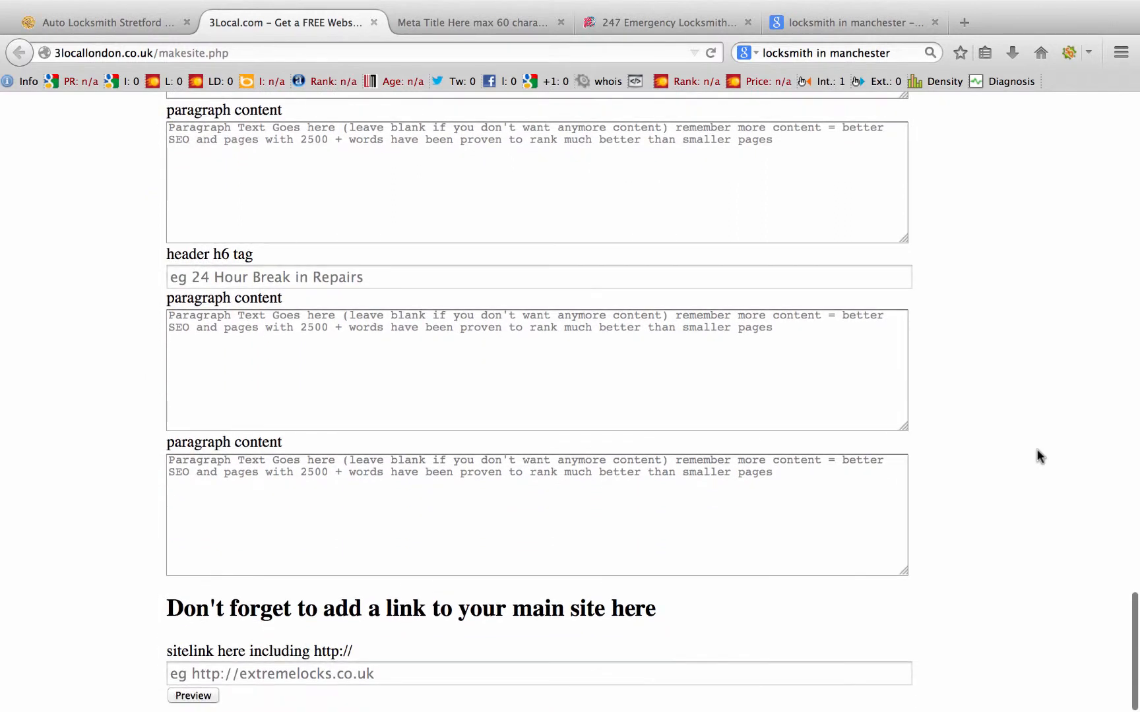
pyautogui.click(286, 673)
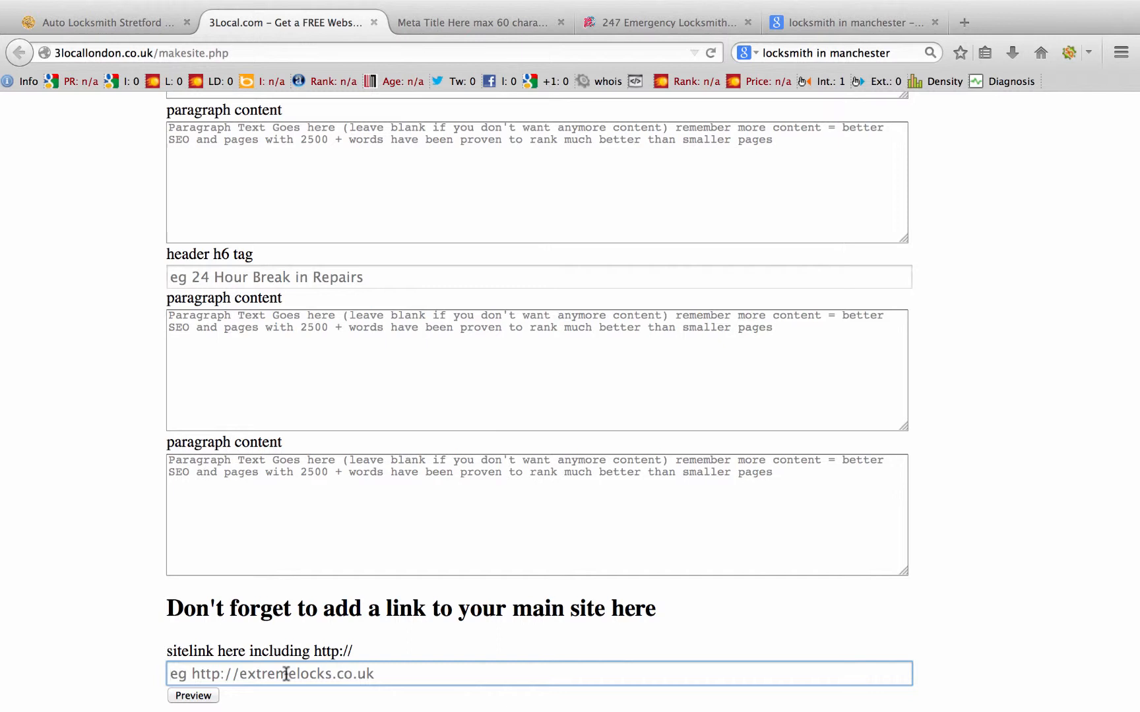
pyautogui.write('h')
pyautogui.press('BackSpace')
pyautogui.write('http://')
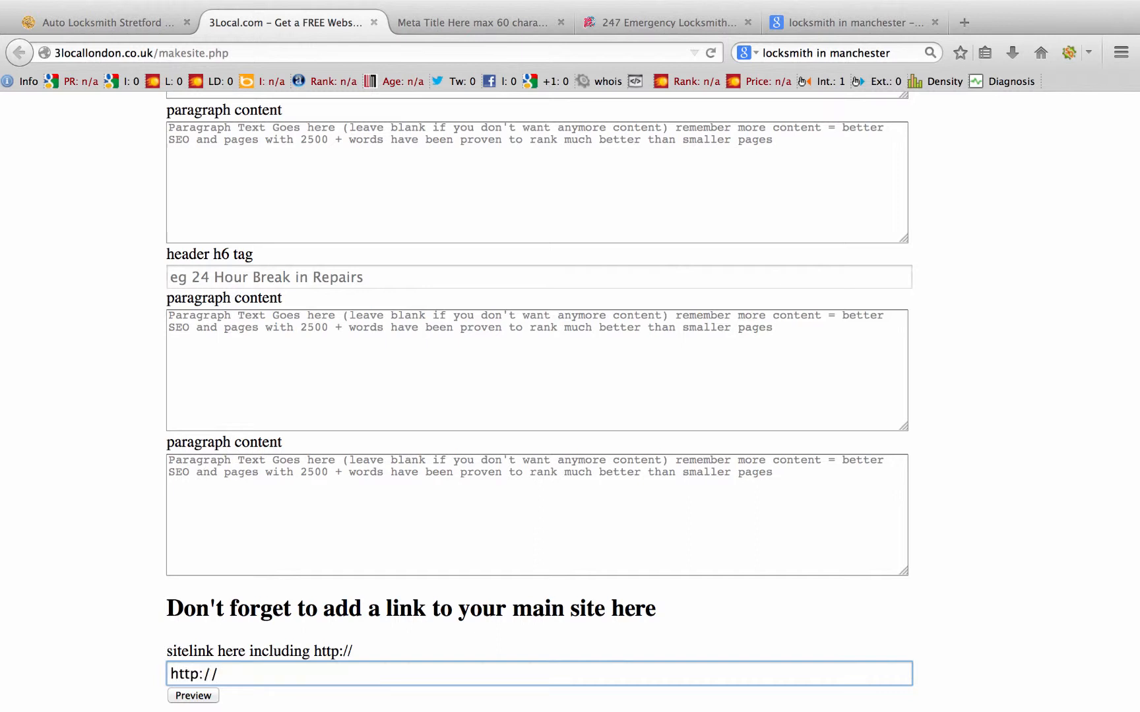
pyautogui.write('3local.com')
pyautogui.scroll(-2, 571, 526)
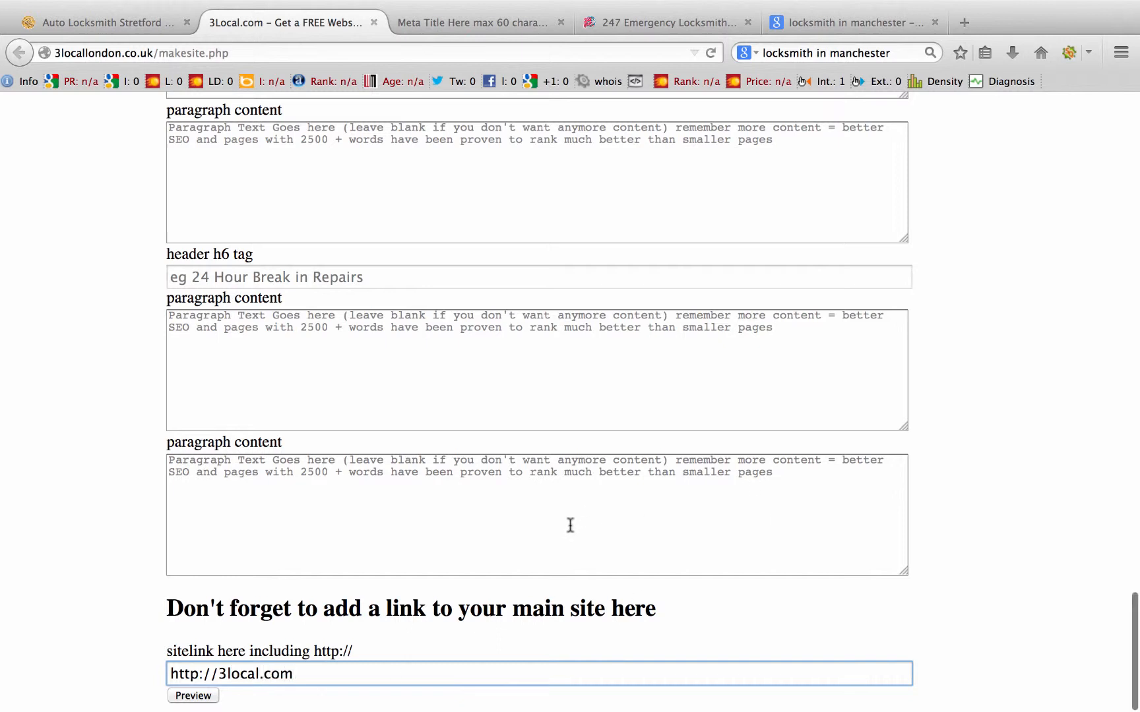
pyautogui.click(213, 696)
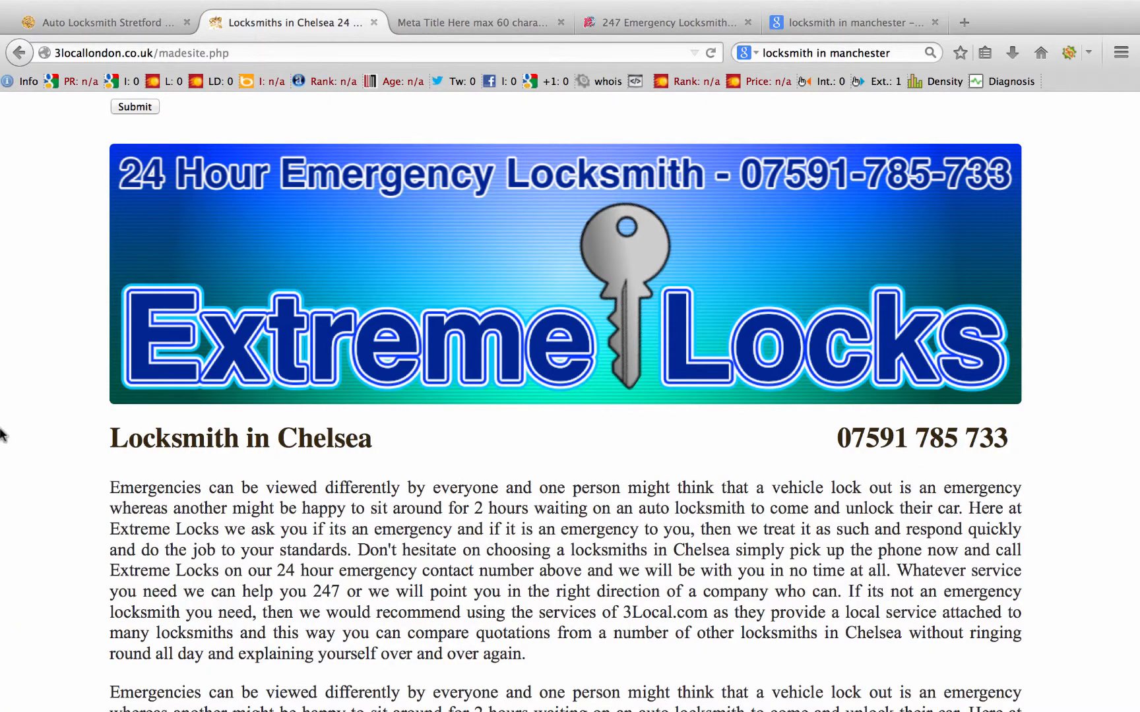
# Step: Scroll through the Locksmith in Chelsea preview, then go back to the builder form
pyautogui.scroll(-3, 442, 461)
pyautogui.scroll(-13, 441, 462)
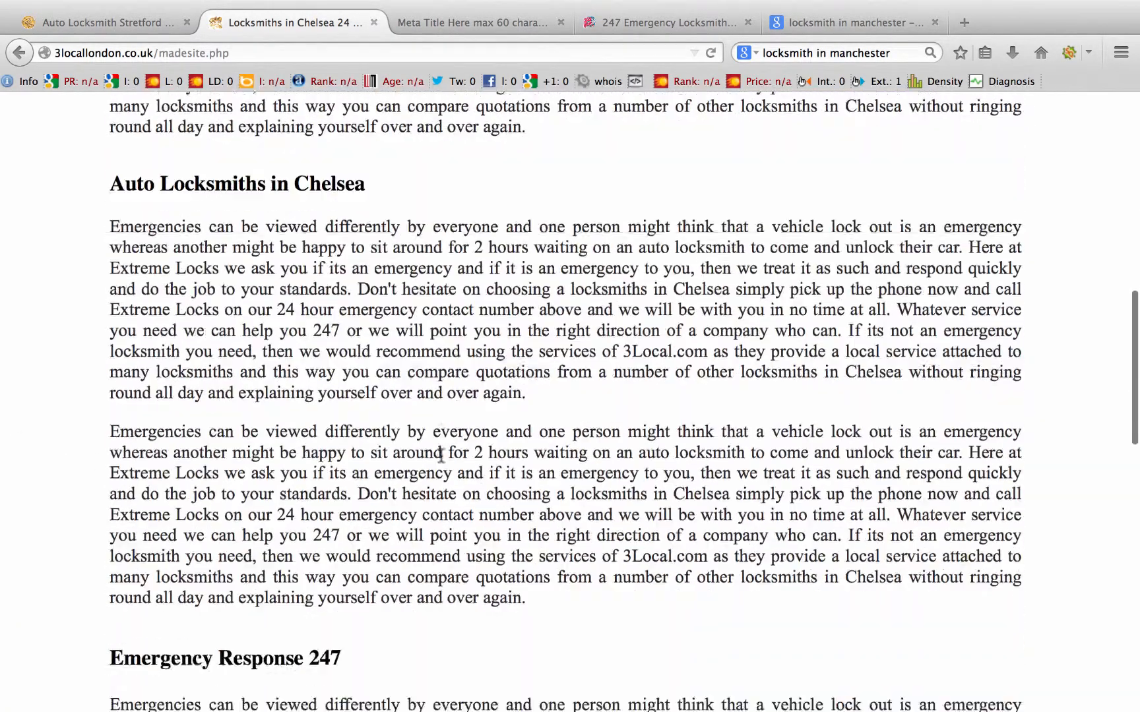
pyautogui.scroll(-11, 442, 456)
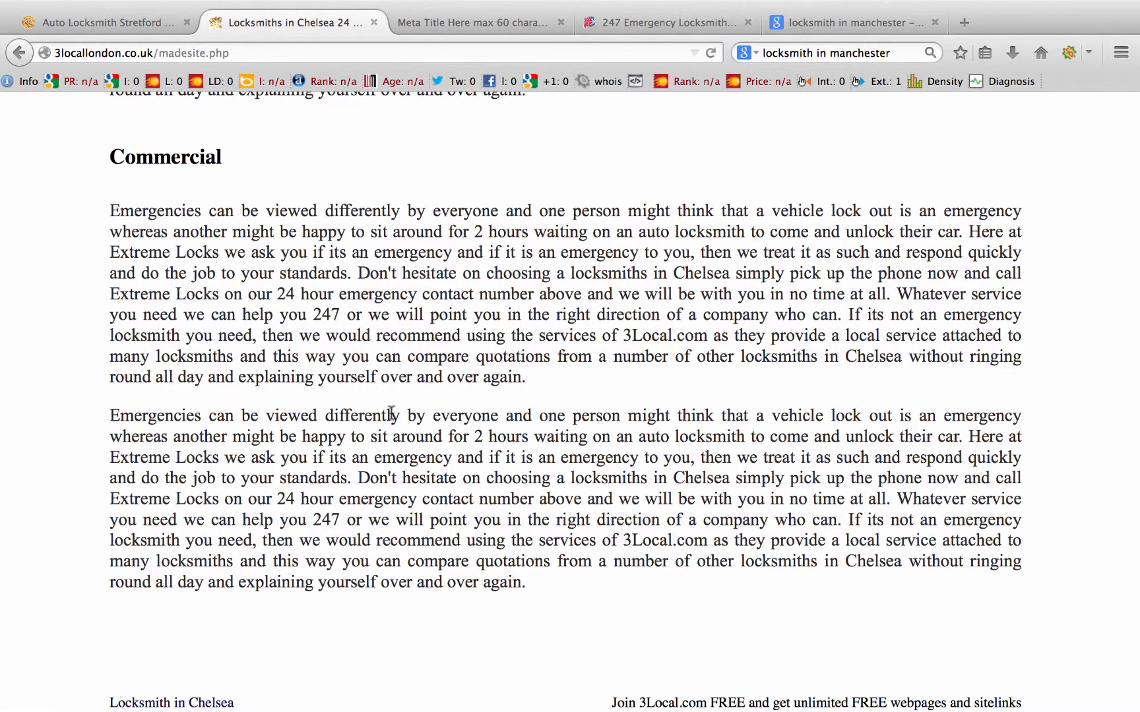
pyautogui.scroll(20, 313, 349)
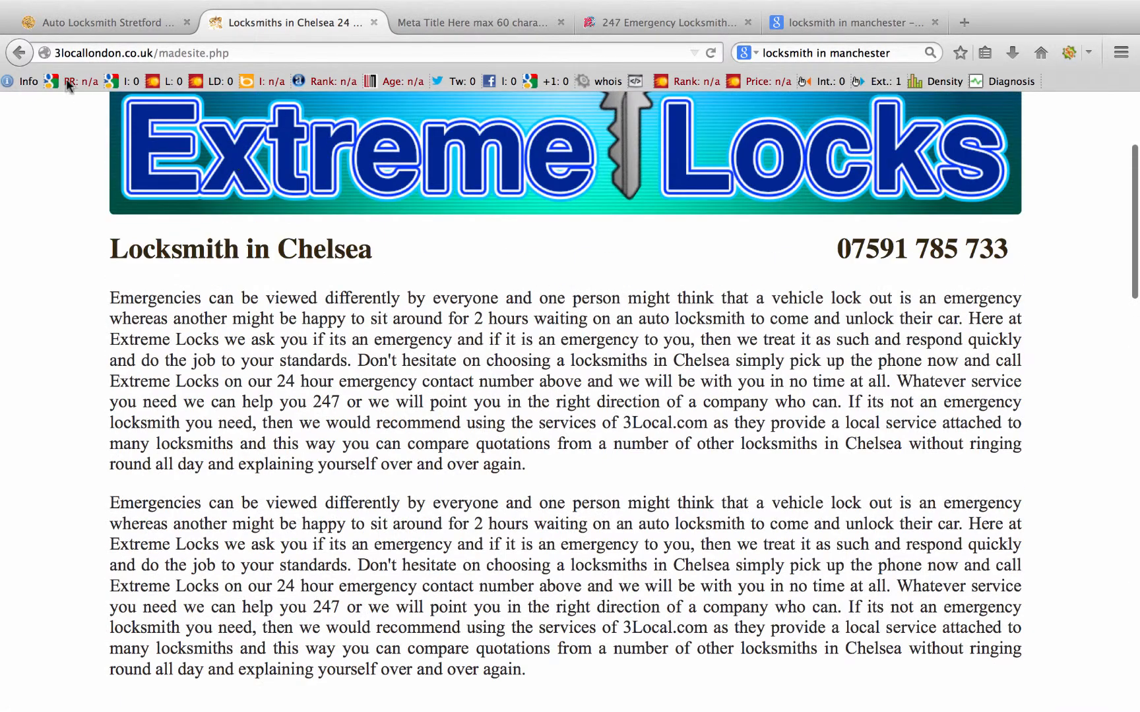
pyautogui.scroll(3, 159, 208)
pyautogui.click(20, 55)
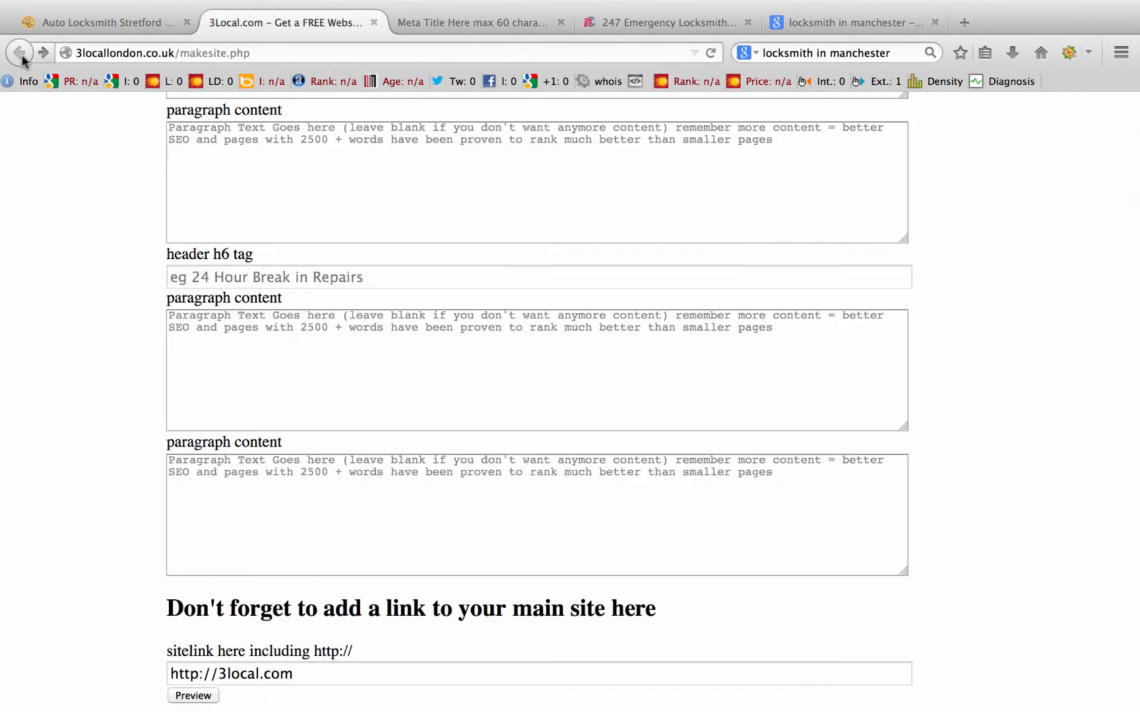
pyautogui.scroll(15, 319, 246)
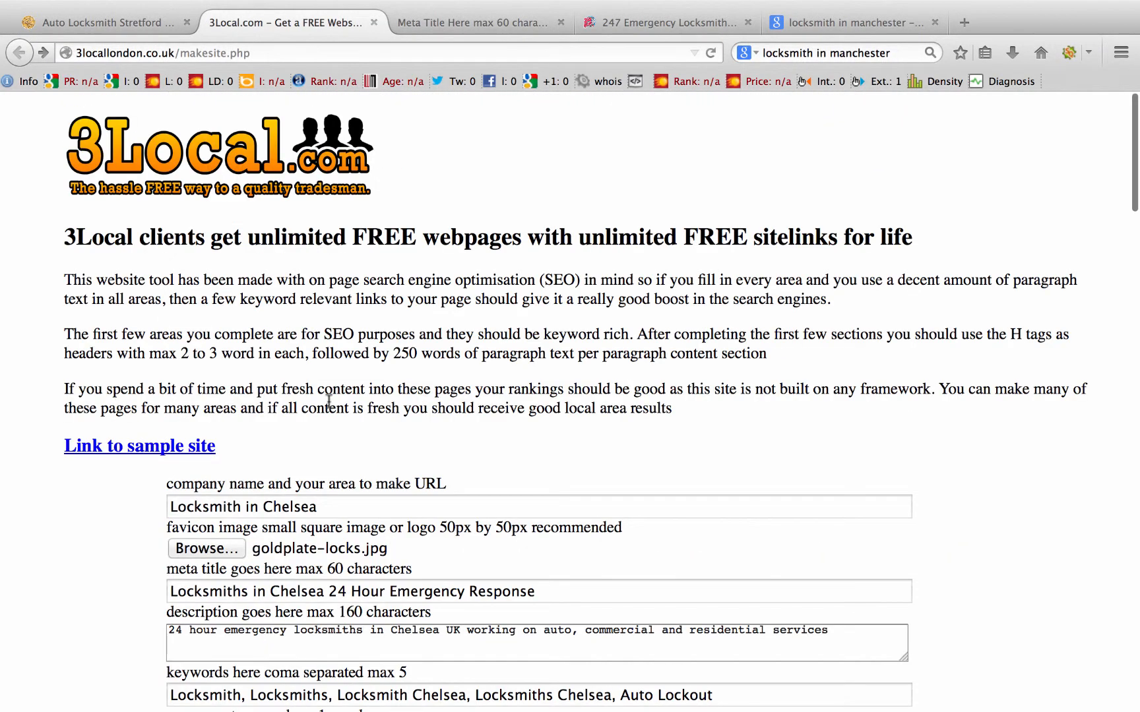
# Step: Preview the Chelsea page once more, then submit it to publish Locksmith_in_Chelsea.php
pyautogui.scroll(-3, 328, 402)
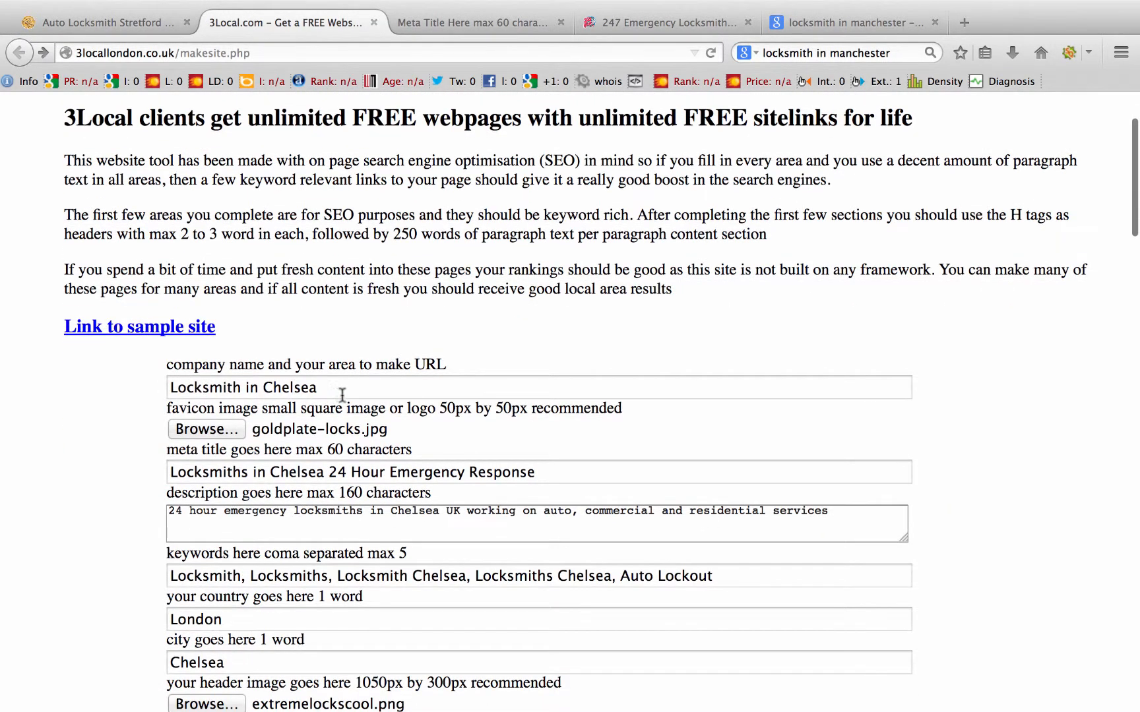
pyautogui.scroll(-13, 215, 202)
pyautogui.scroll(-15, 215, 202)
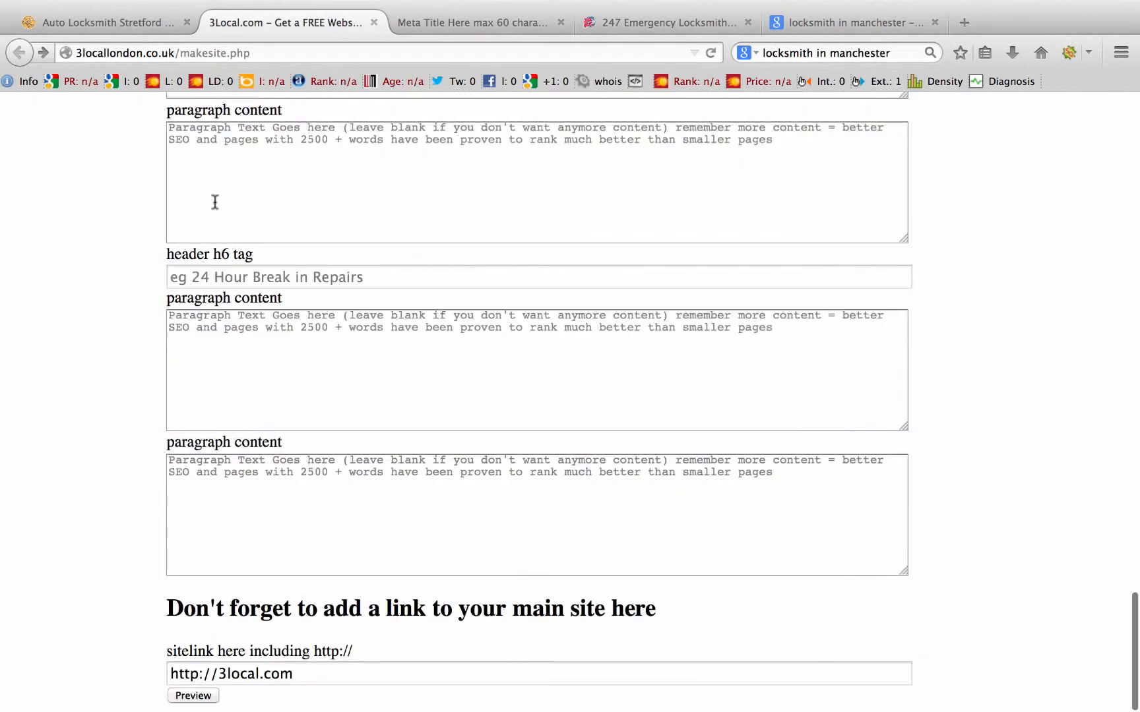
pyautogui.click(187, 696)
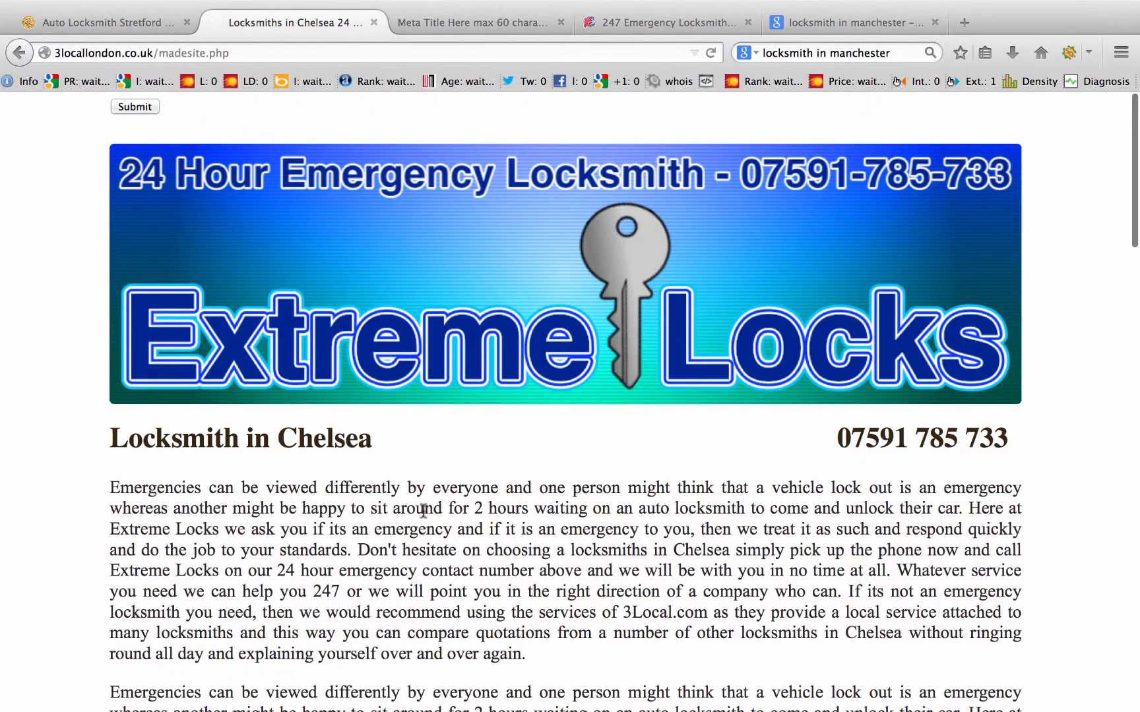
pyautogui.scroll(-5, 423, 511)
pyautogui.scroll(-6, 423, 511)
pyautogui.scroll(12, 423, 511)
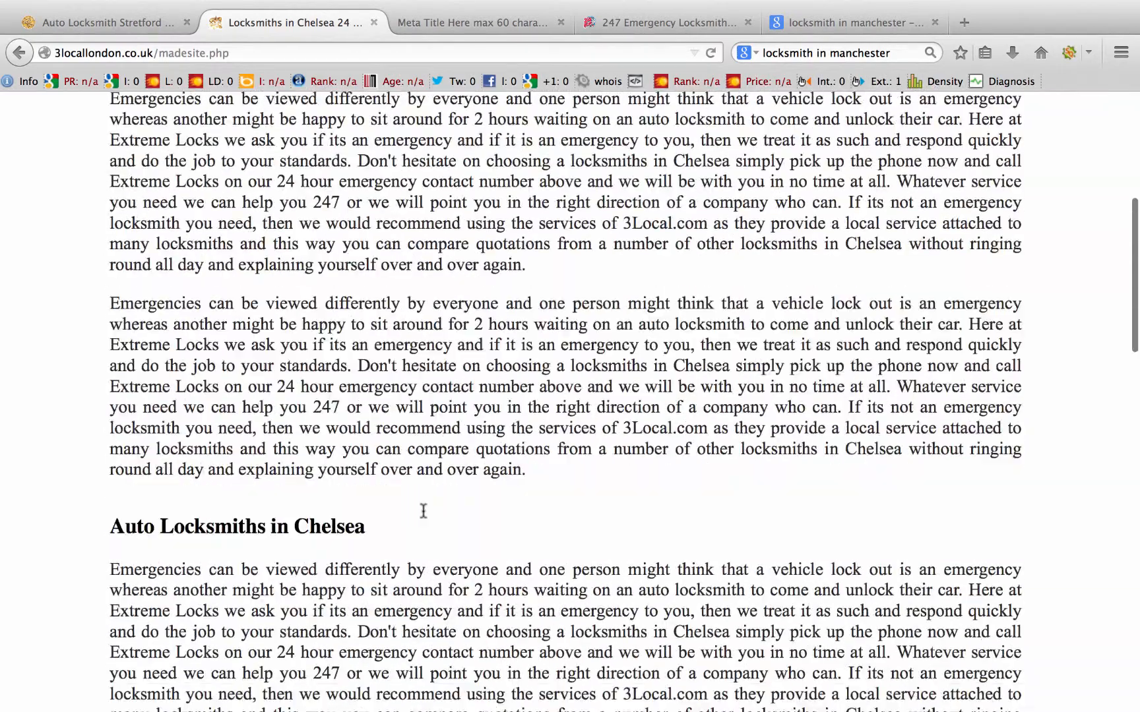
pyautogui.scroll(-20, 422, 511)
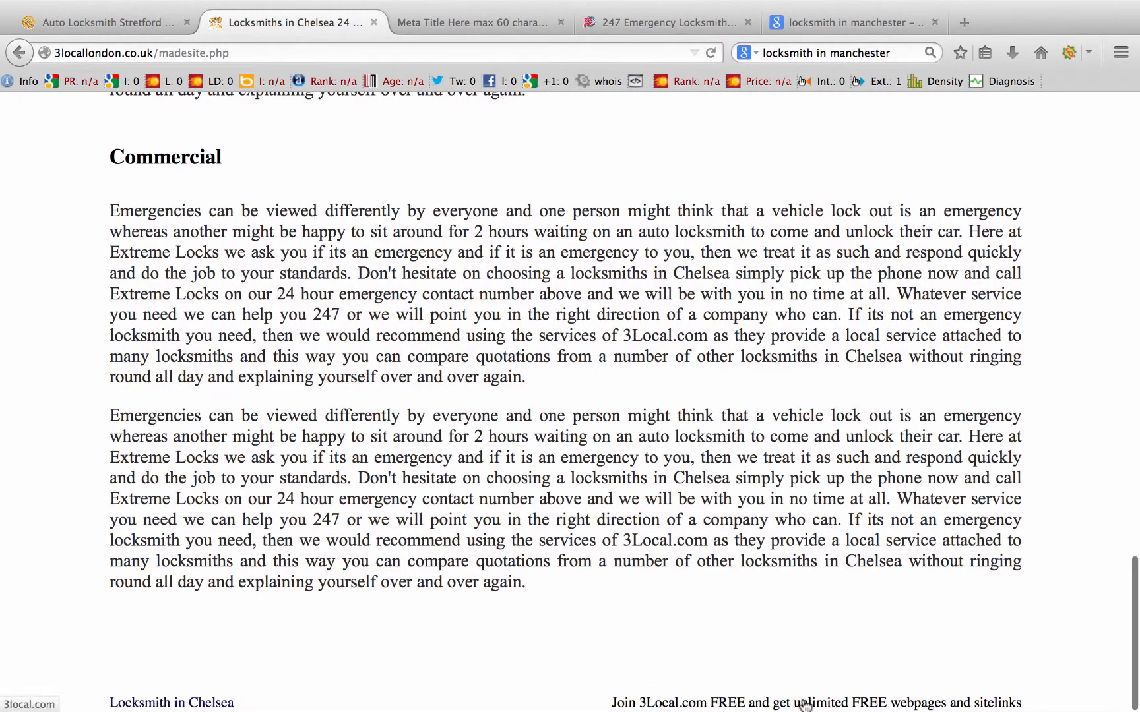
pyautogui.scroll(15, 452, 426)
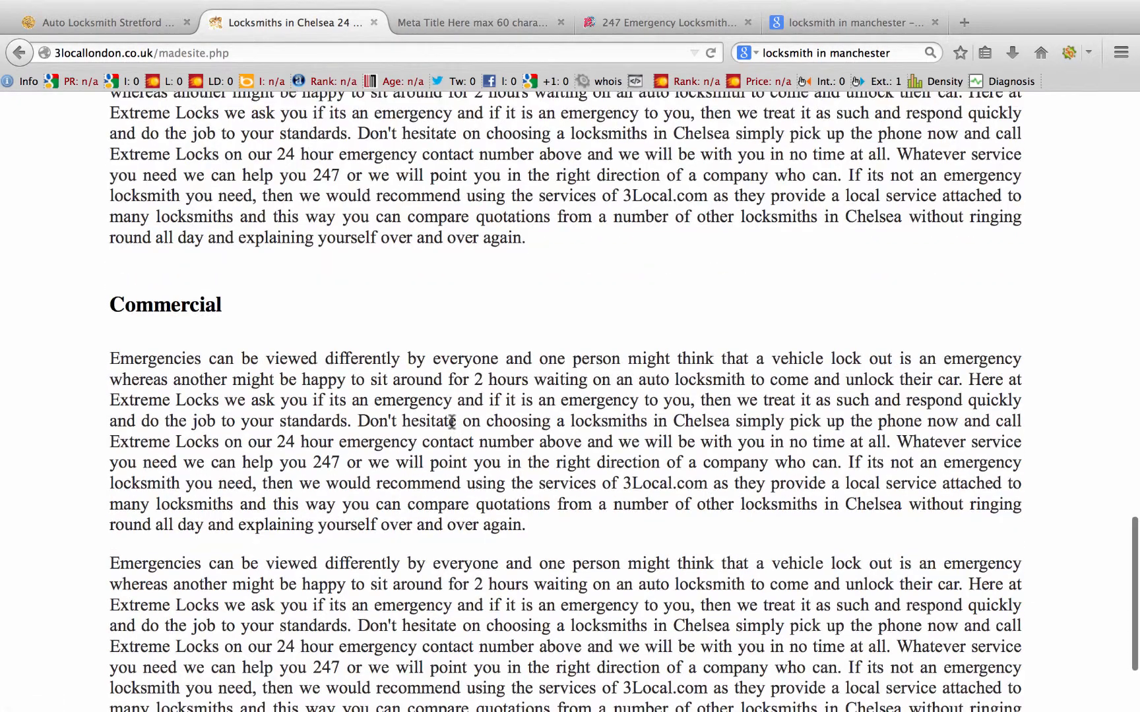
pyautogui.scroll(10, 452, 427)
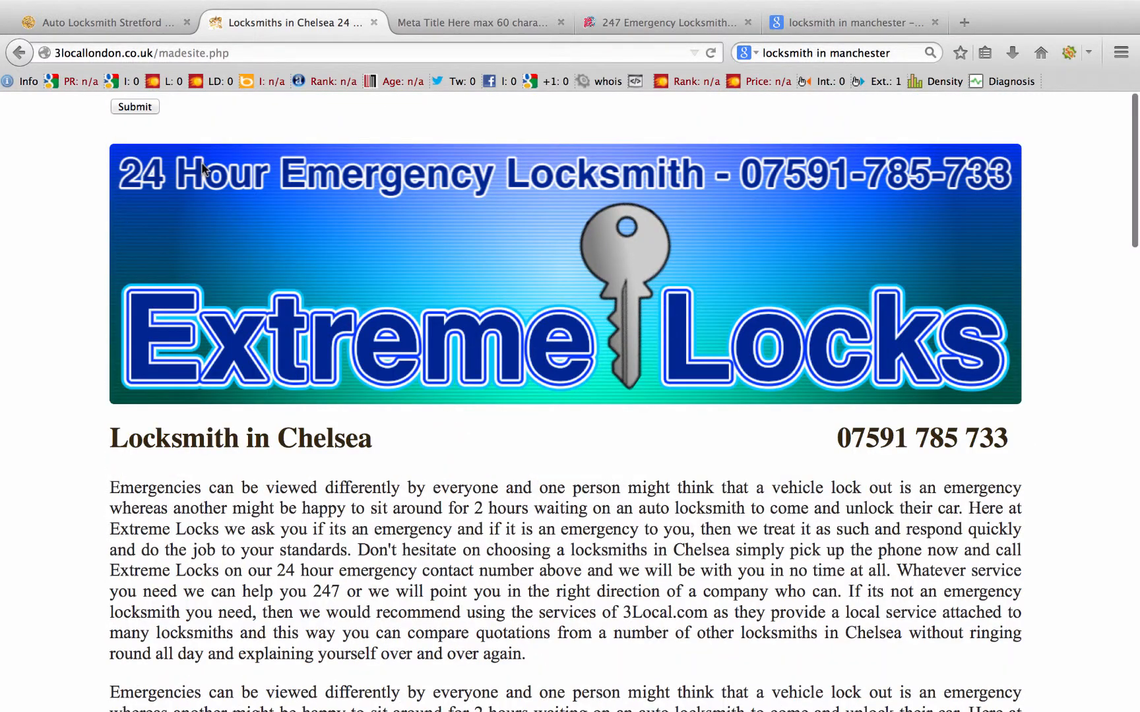
pyautogui.click(135, 106)
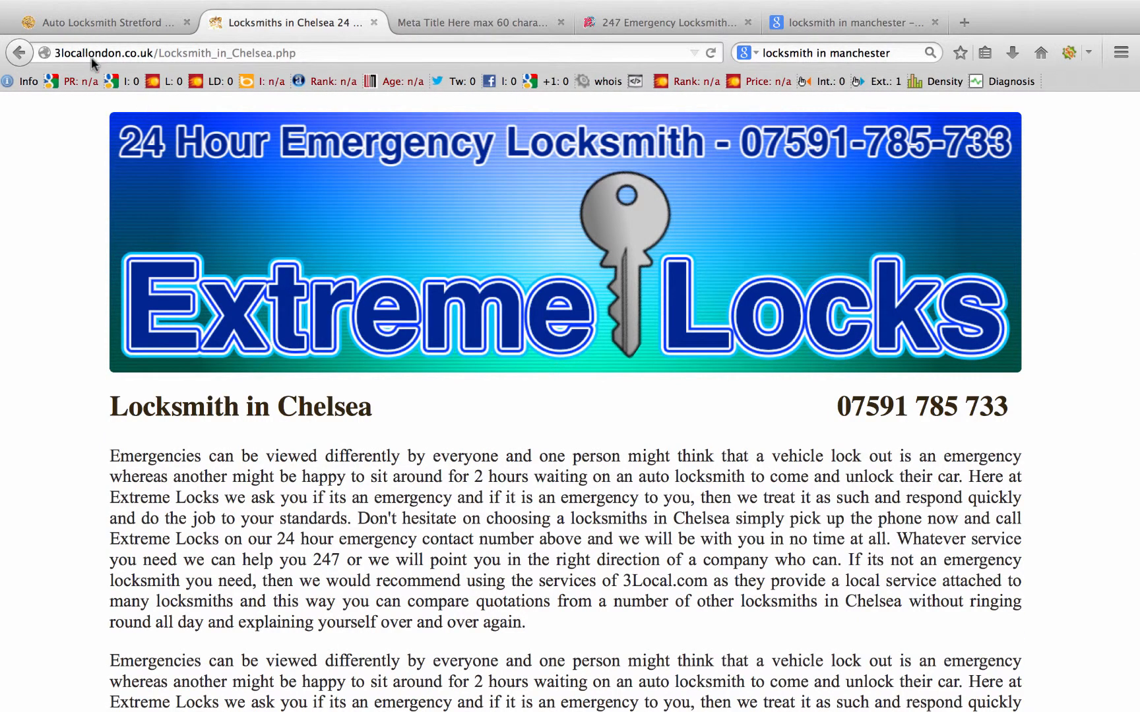
# Step: Reload the published Locksmith_in_Chelsea.php page from its address bar
pyautogui.click(338, 55)
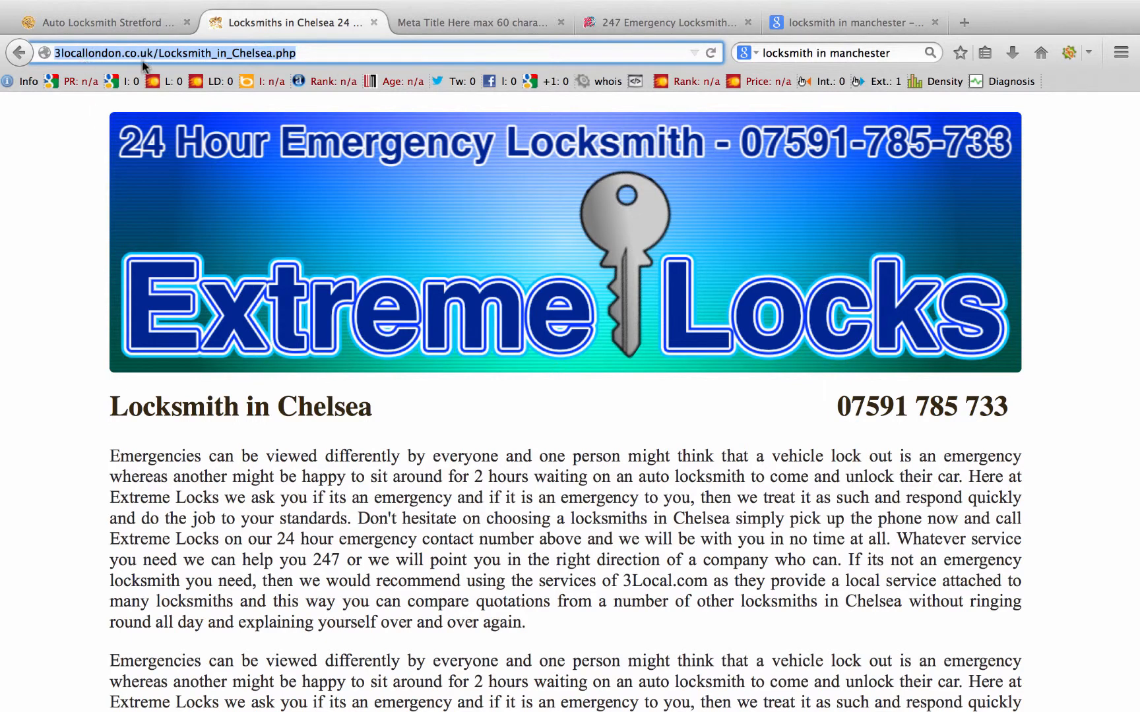
pyautogui.scroll(-5, 550, 359)
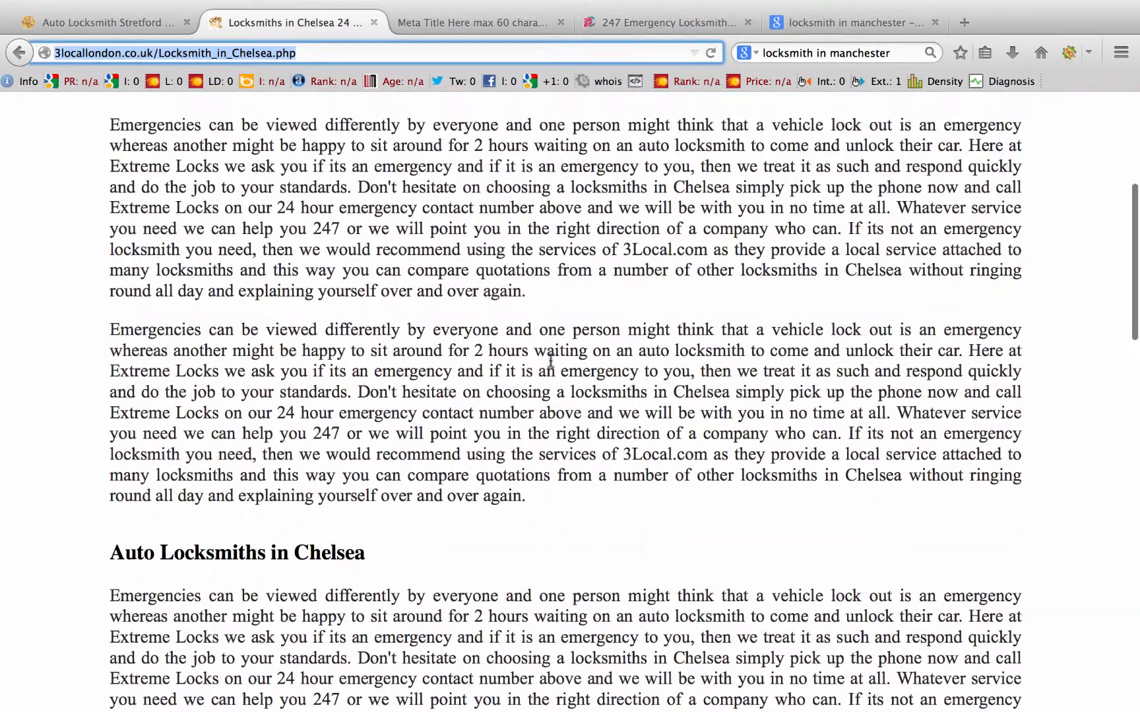
pyautogui.scroll(4, 551, 360)
pyautogui.scroll(-15, 550, 360)
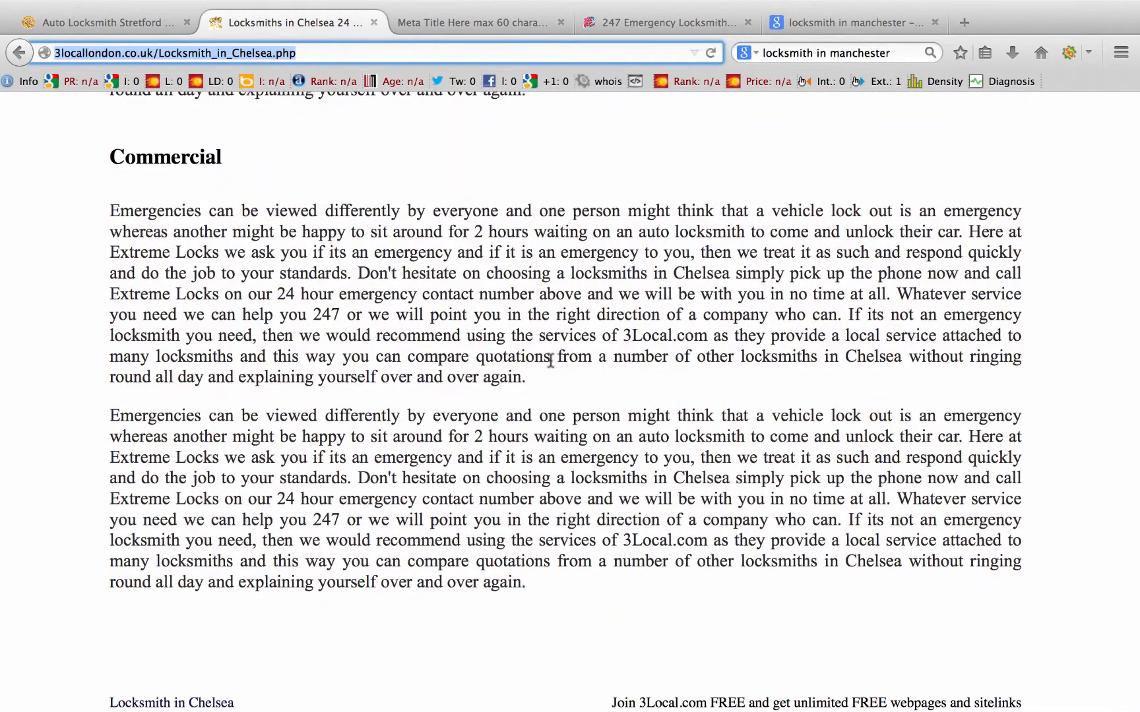
pyautogui.scroll(15, 551, 361)
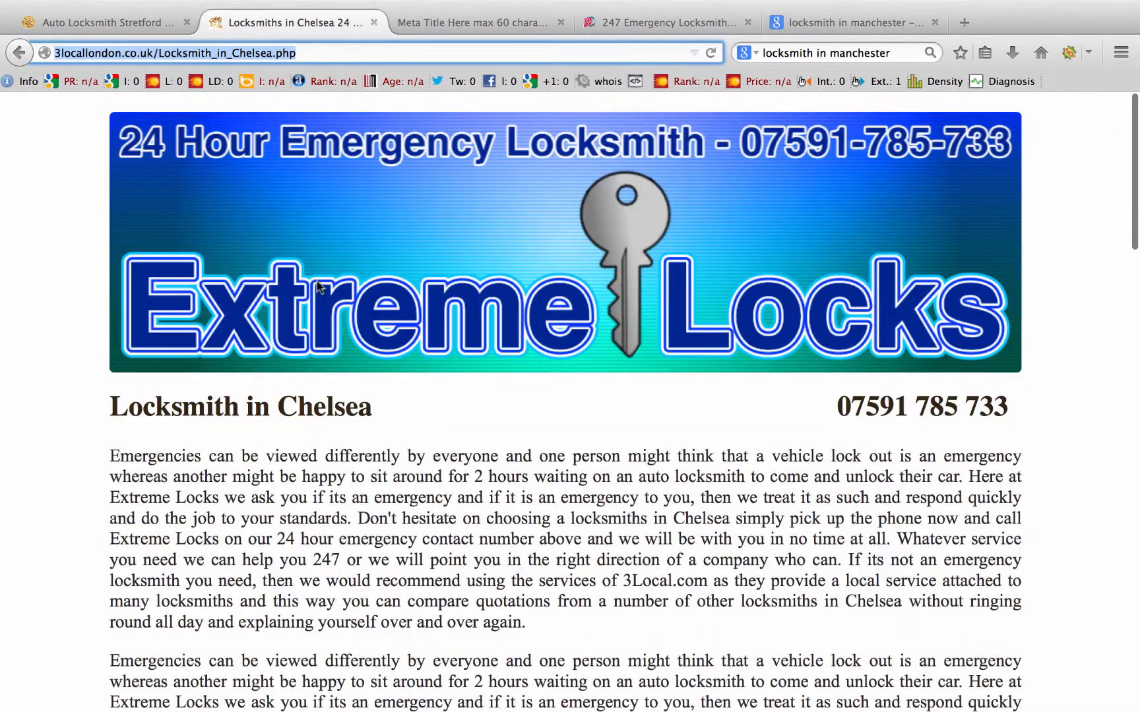
pyautogui.click(402, 51)
pyautogui.press('Return')
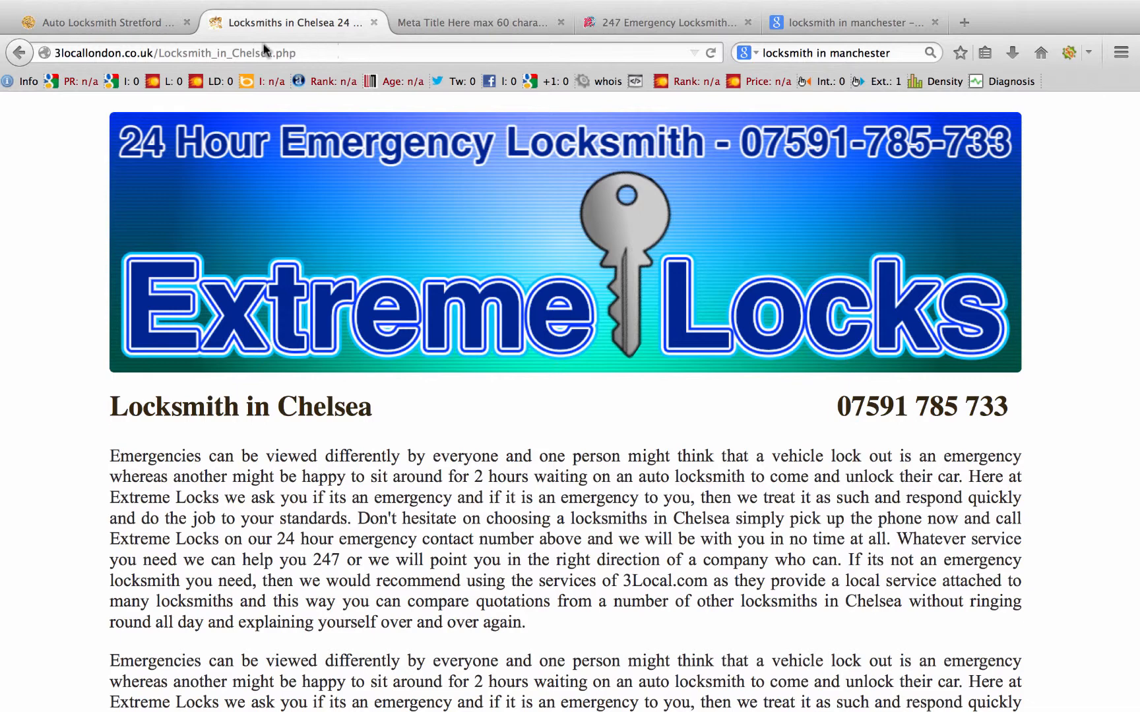
pyautogui.click(188, 43)
pyautogui.press('super+c')
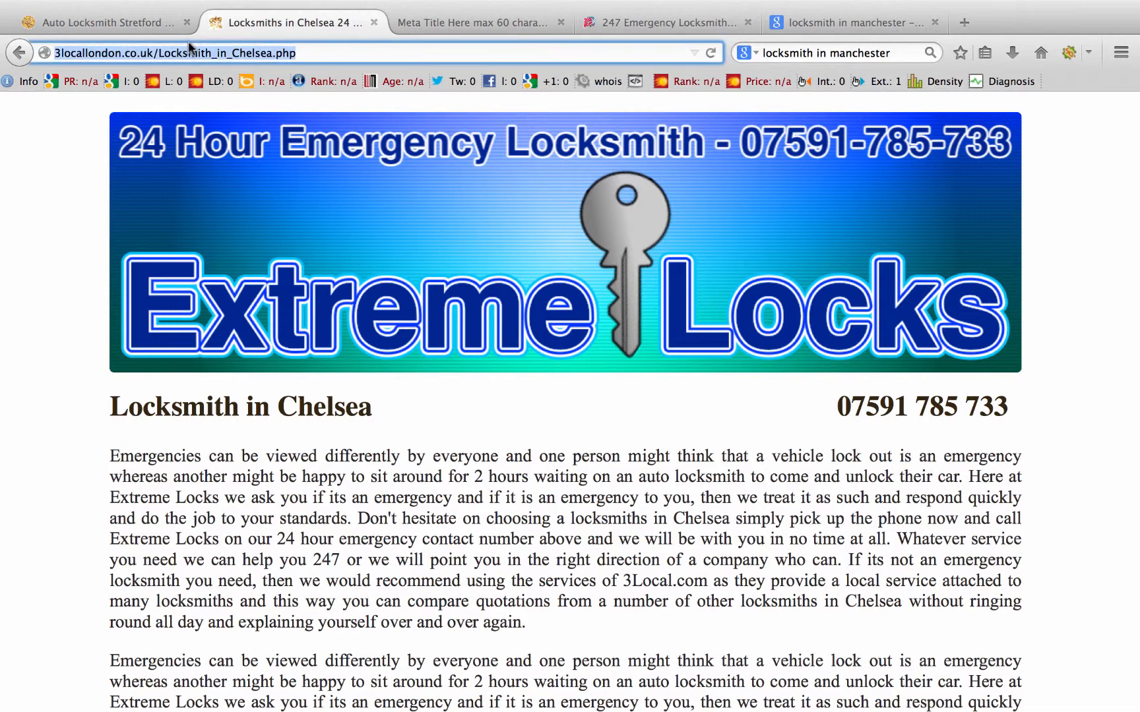
pyautogui.click(965, 23)
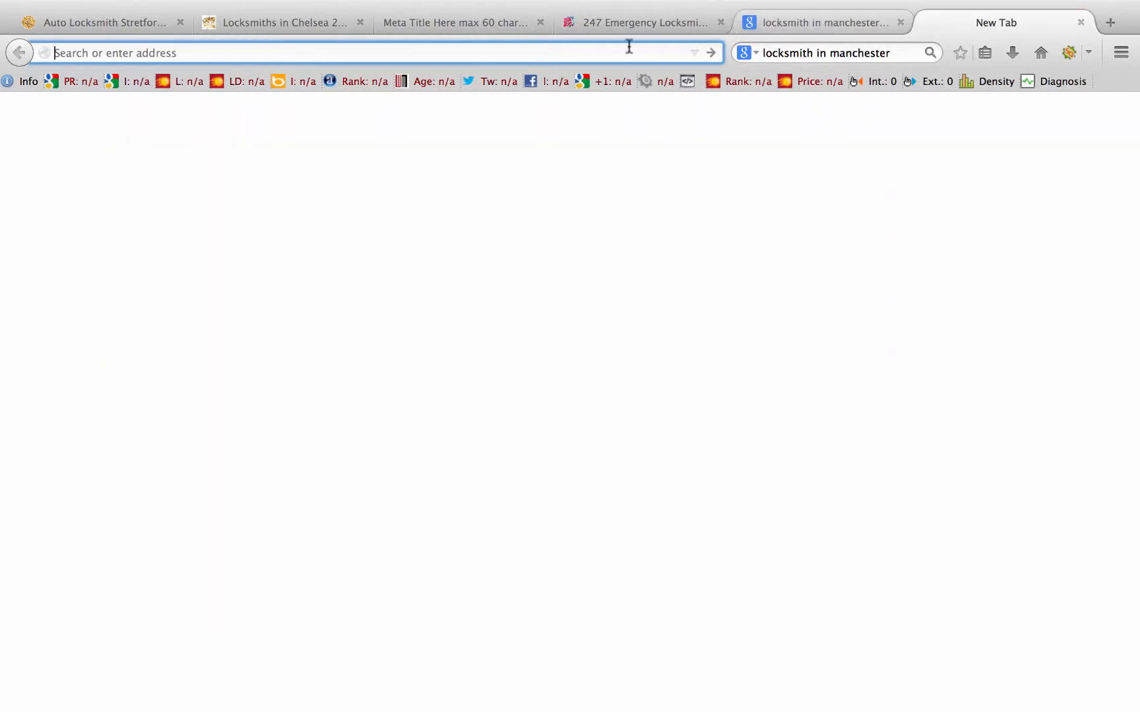
pyautogui.press('super+v')
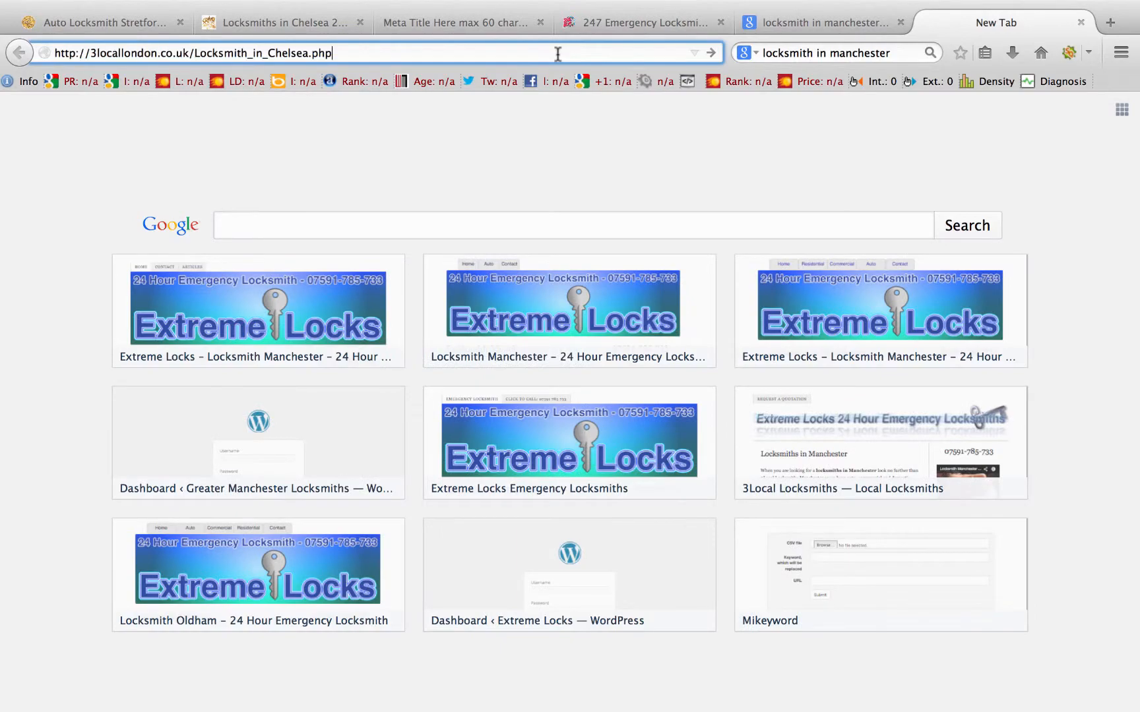
pyautogui.press('Return')
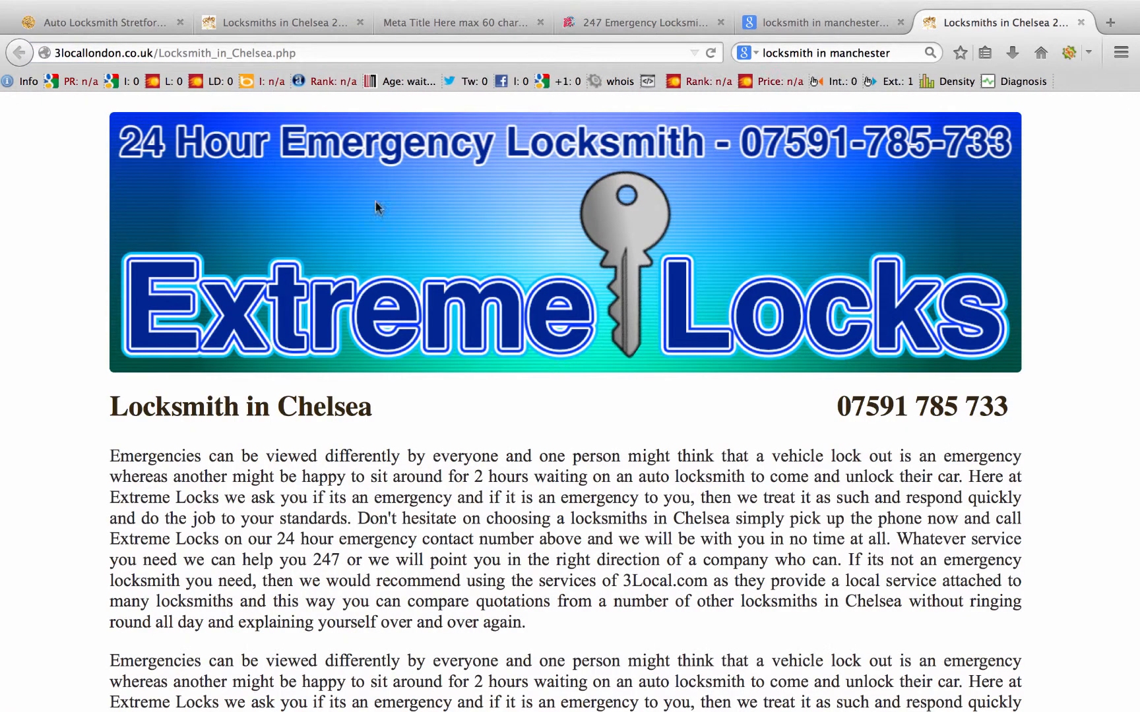
pyautogui.scroll(-15, 536, 495)
pyautogui.scroll(15, 921, 209)
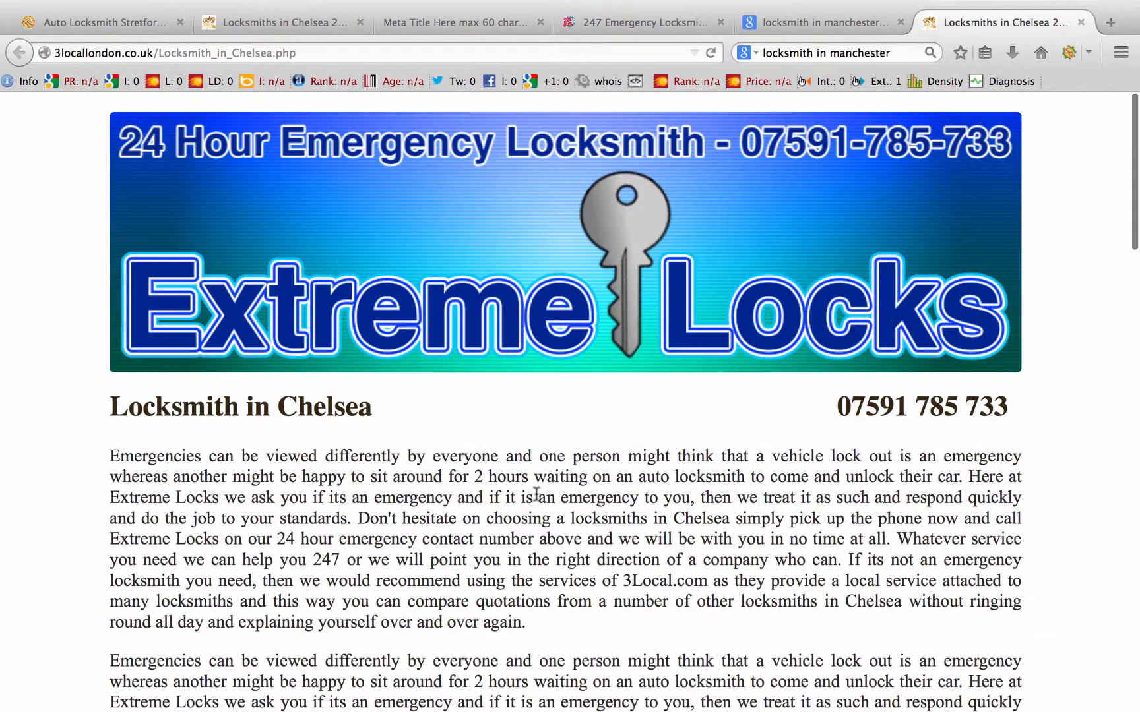
pyautogui.click(1018, 84)
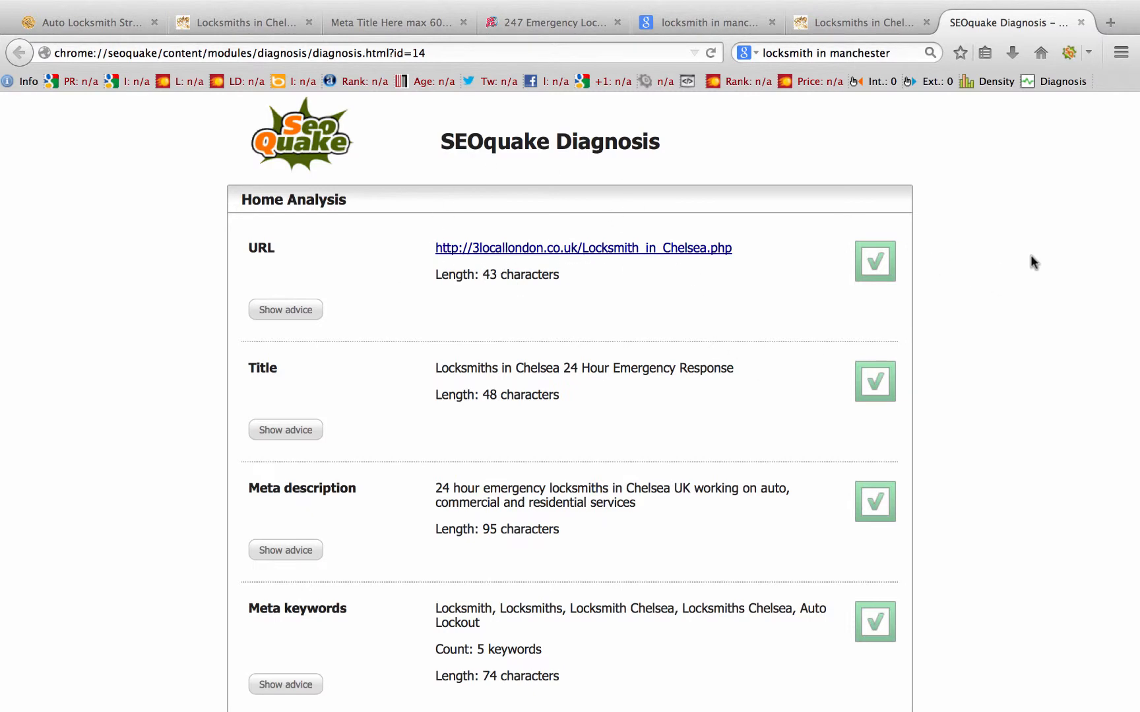
pyautogui.scroll(-2, 1031, 257)
pyautogui.scroll(-3, 878, 320)
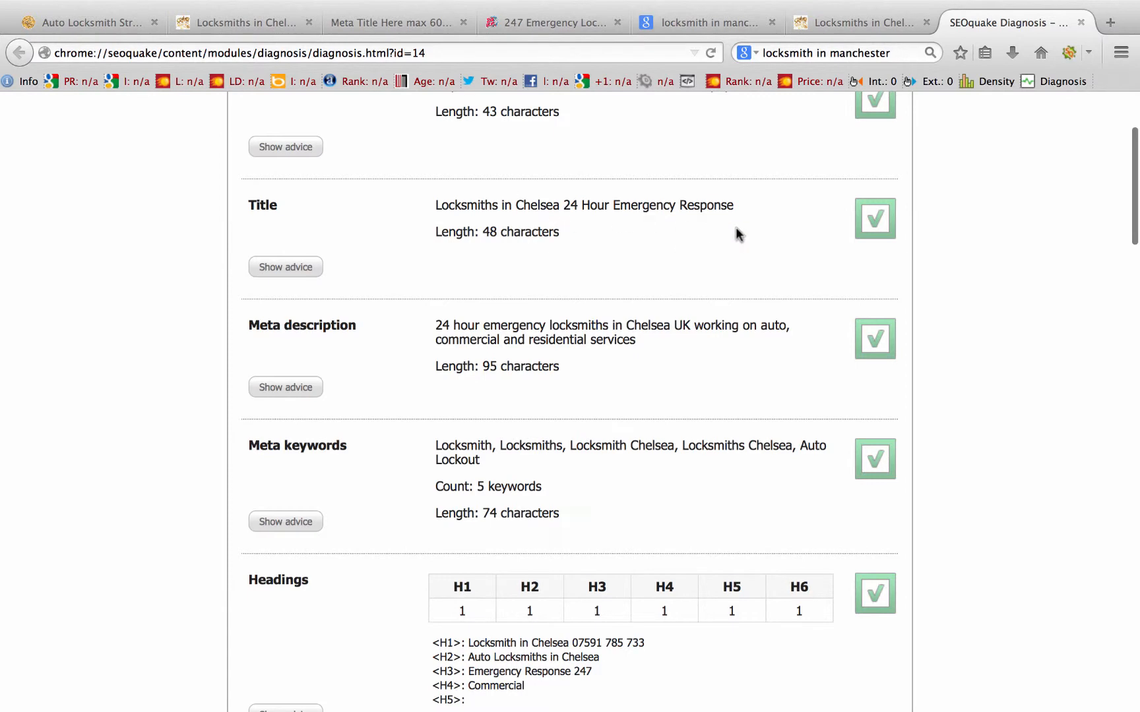
pyautogui.scroll(-3, 993, 265)
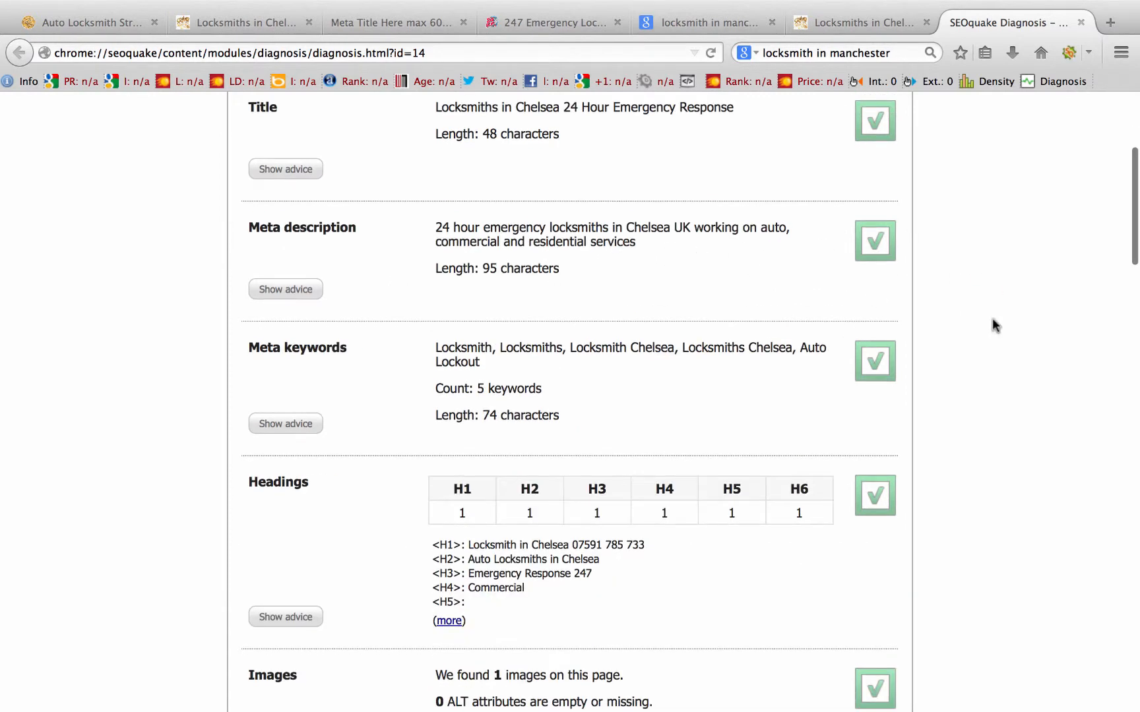
pyautogui.scroll(-2, 993, 323)
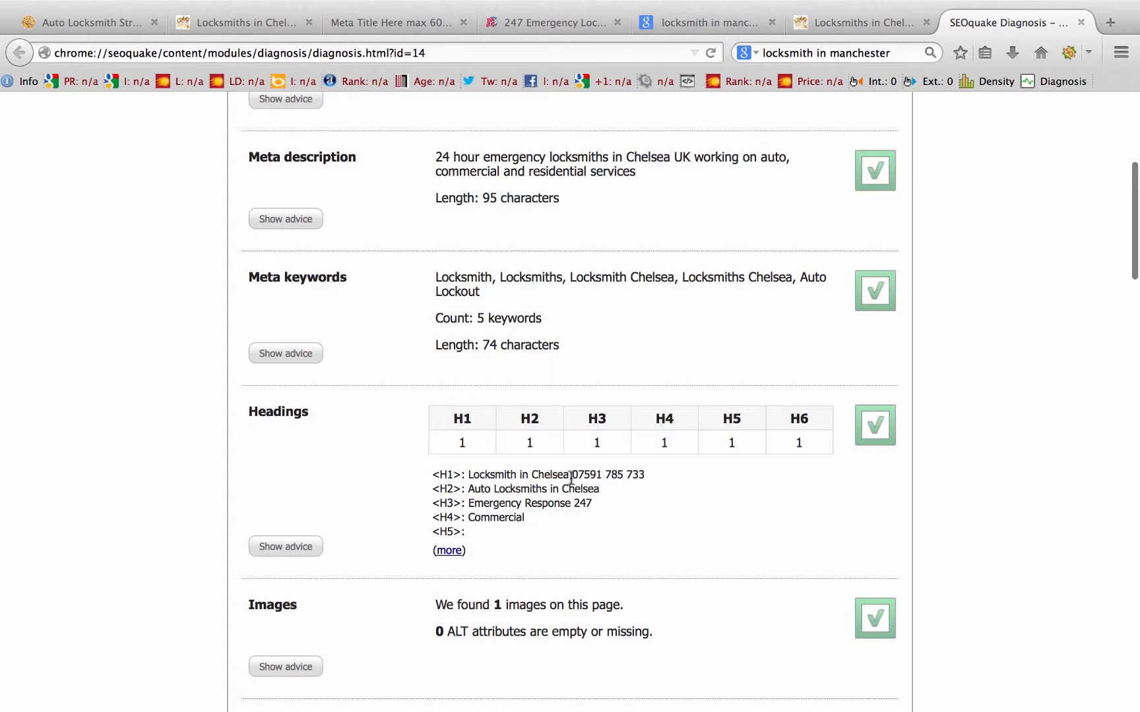
pyautogui.scroll(-3, 950, 492)
pyautogui.scroll(-2, 951, 486)
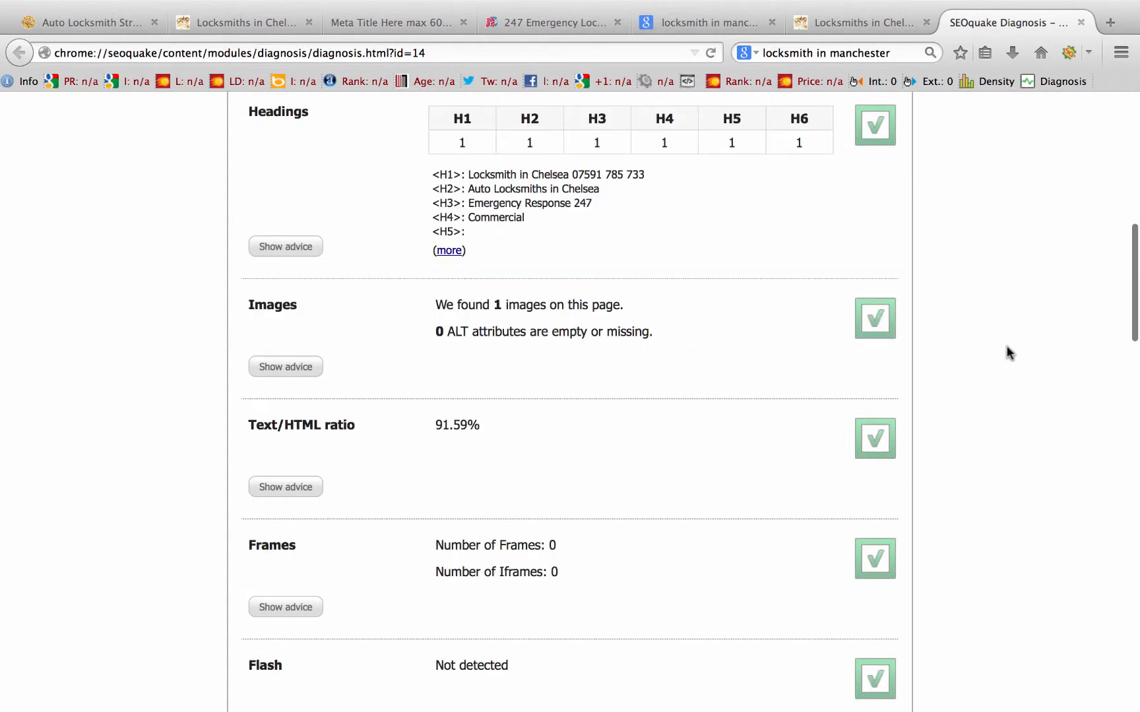
pyautogui.scroll(-1, 1015, 350)
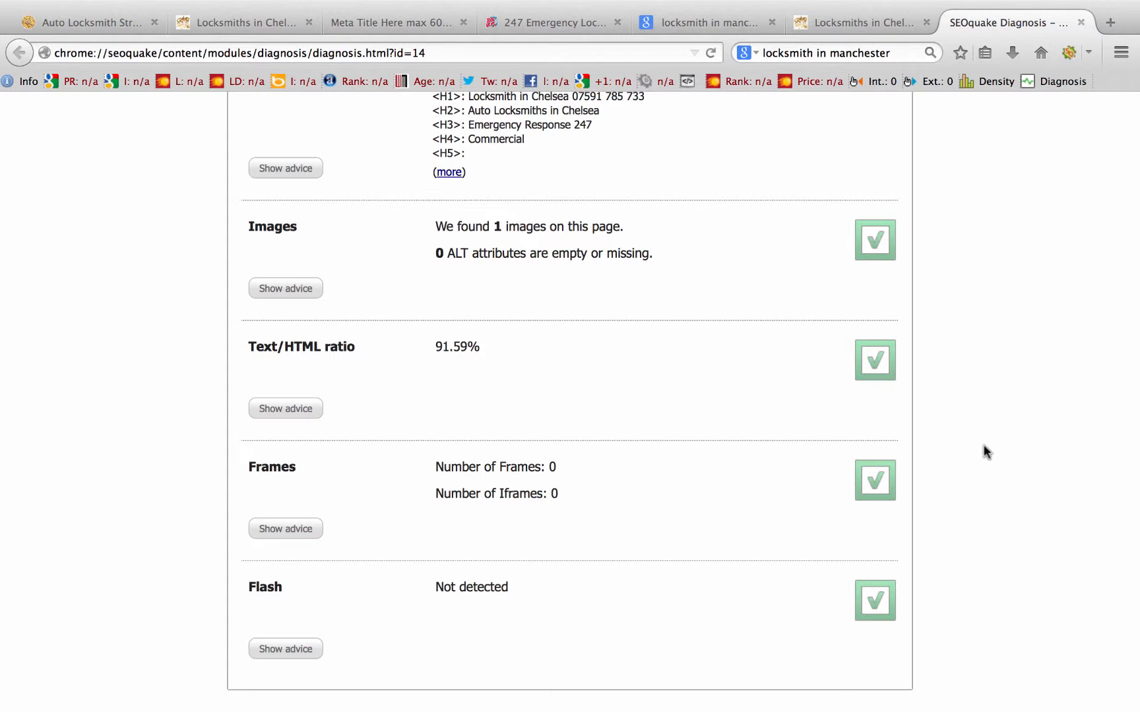
pyautogui.scroll(-1, 983, 444)
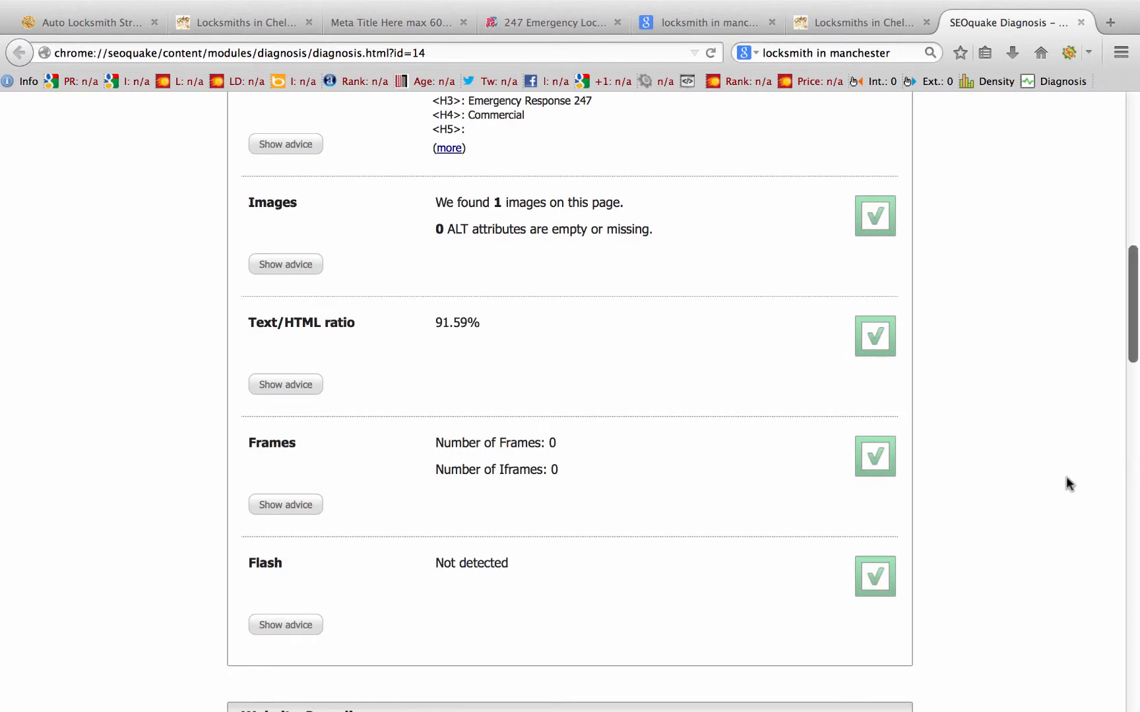
pyautogui.scroll(-1, 1067, 484)
pyautogui.scroll(1, 1067, 478)
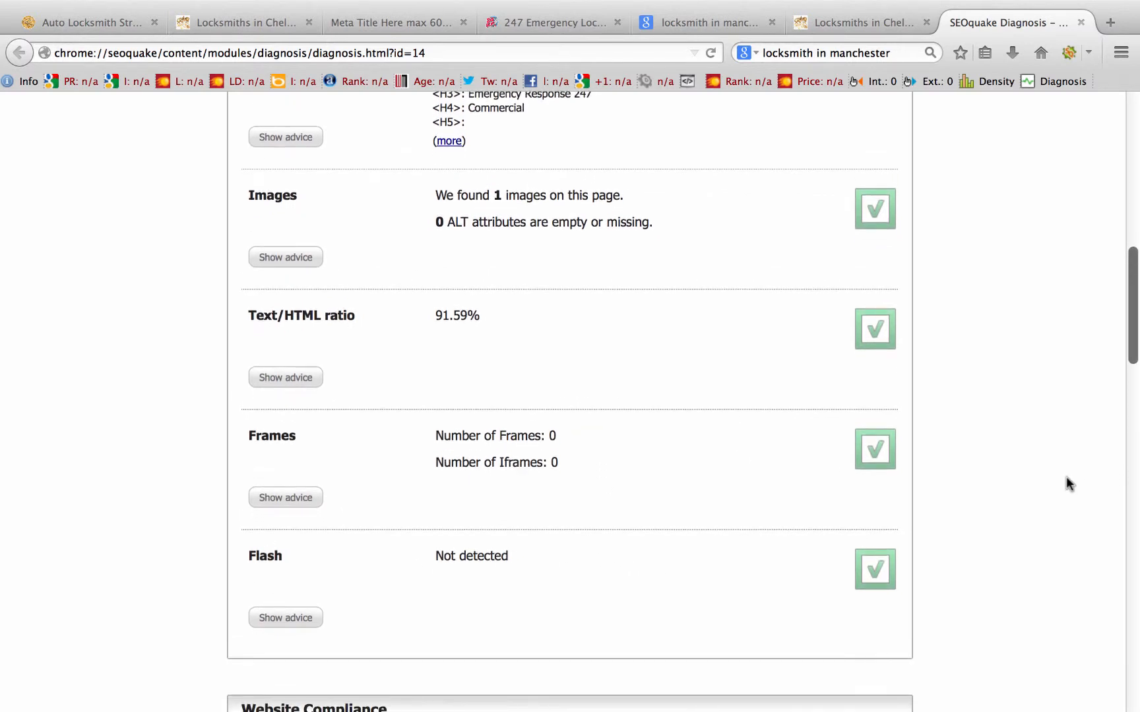
pyautogui.scroll(-2, 1067, 478)
pyautogui.scroll(-5, 1066, 478)
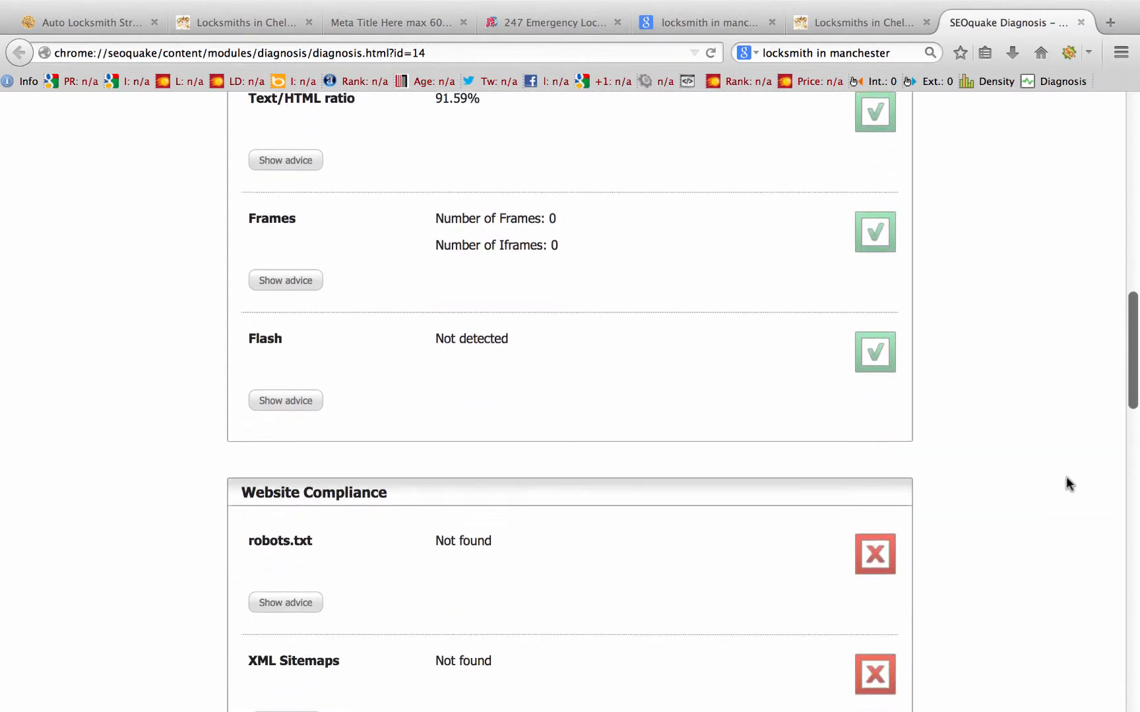
pyautogui.scroll(-3, 1066, 476)
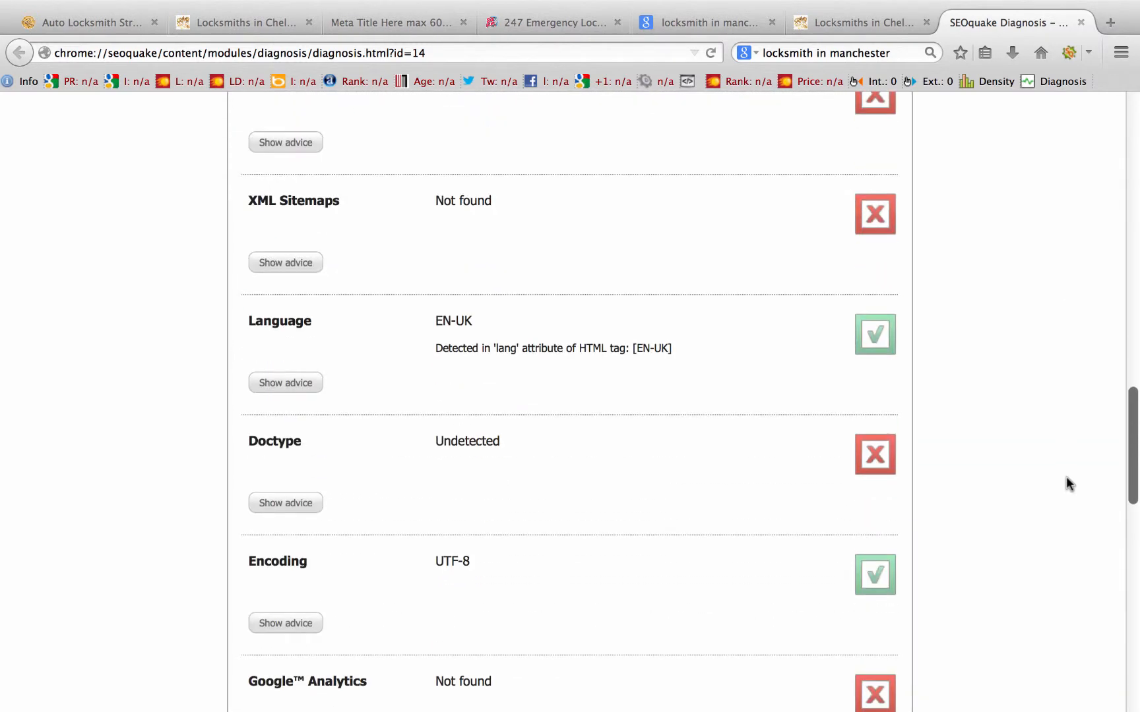
pyautogui.scroll(-8, 1015, 465)
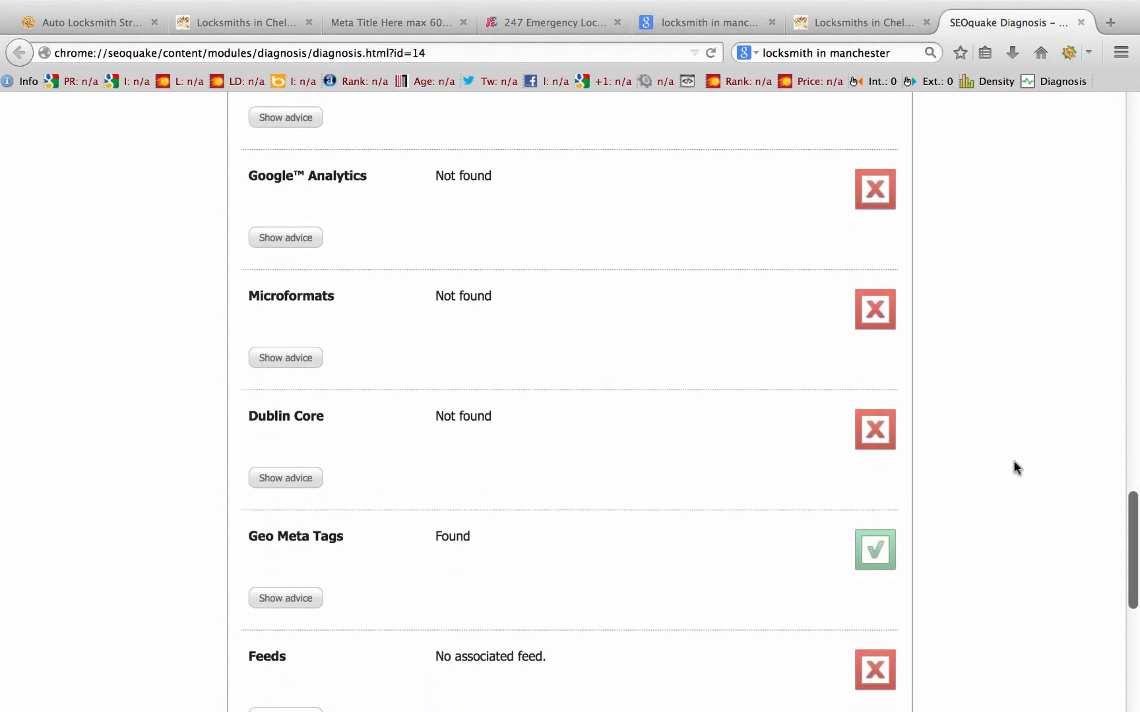
pyautogui.scroll(-3, 1015, 466)
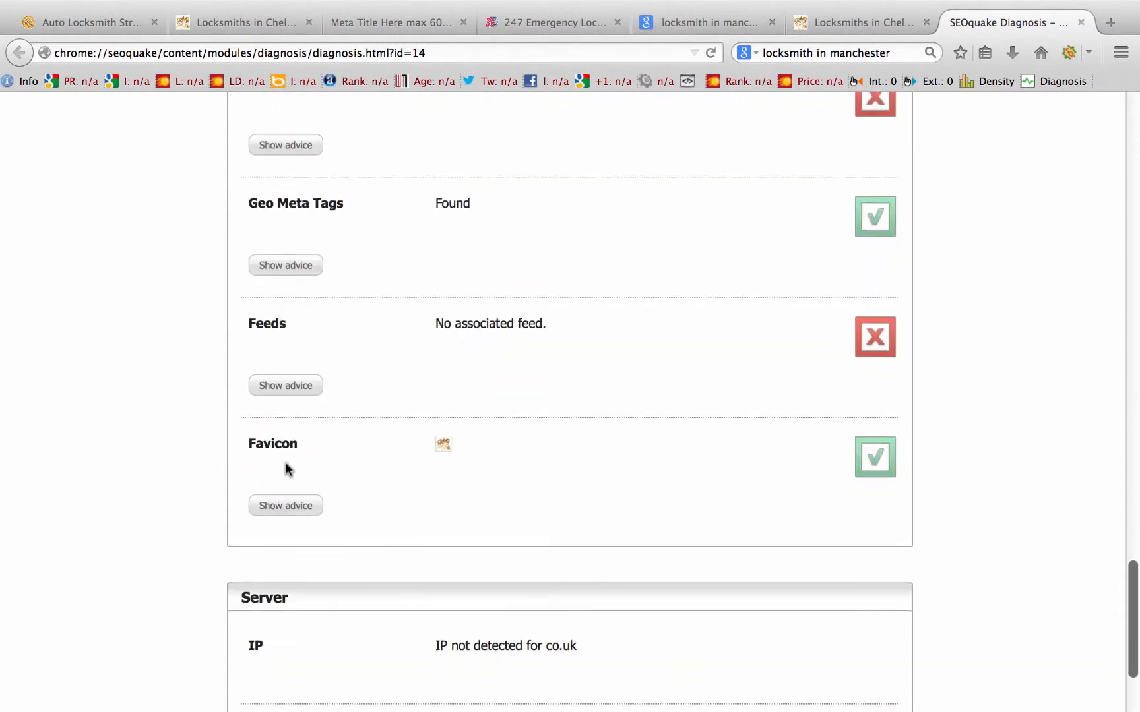
pyautogui.scroll(-2, 771, 534)
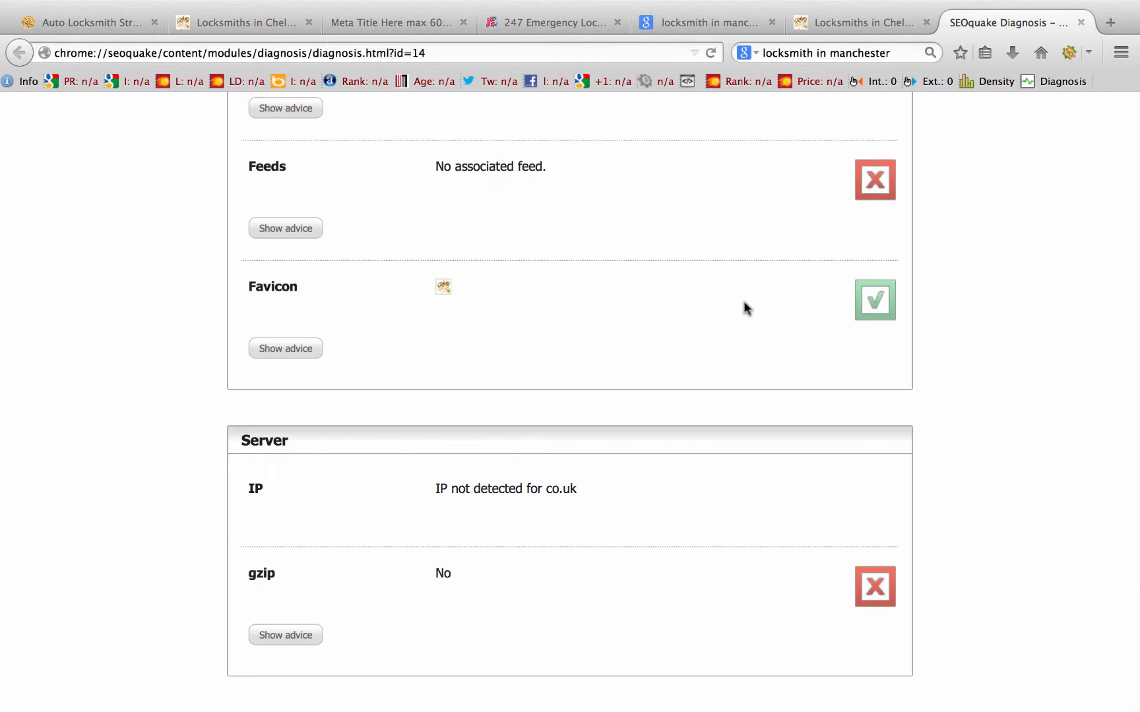
pyautogui.scroll(3, 625, 349)
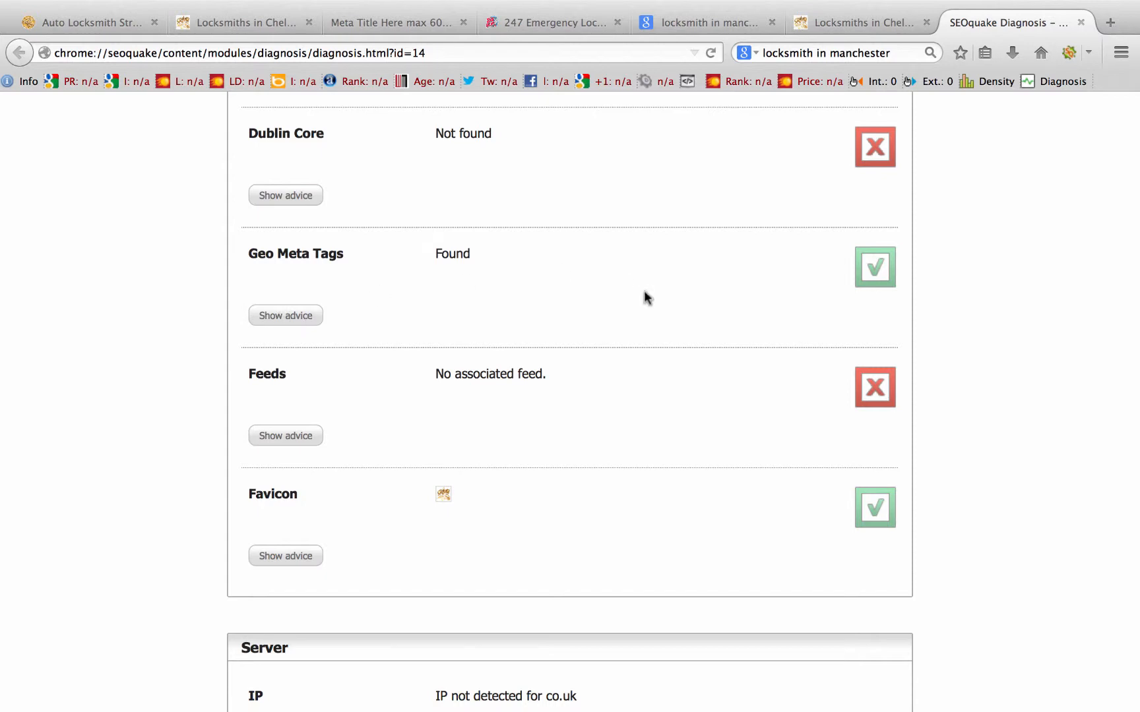
pyautogui.scroll(2, 644, 294)
pyautogui.scroll(5, 718, 224)
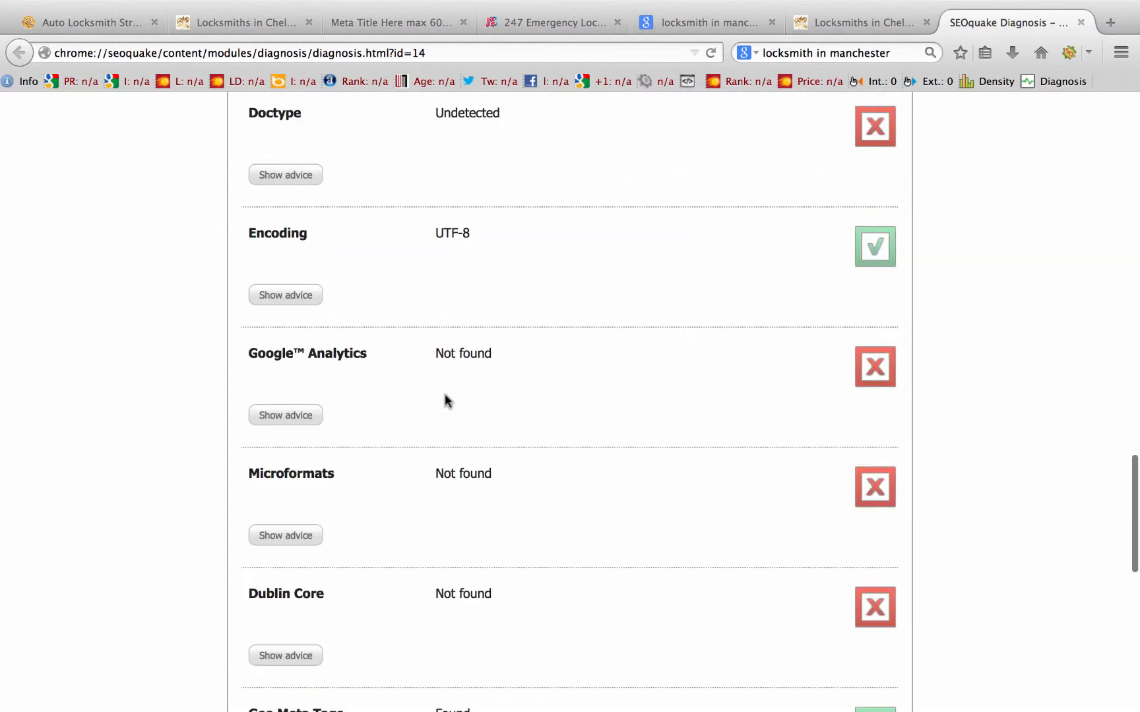
pyautogui.scroll(1, 529, 339)
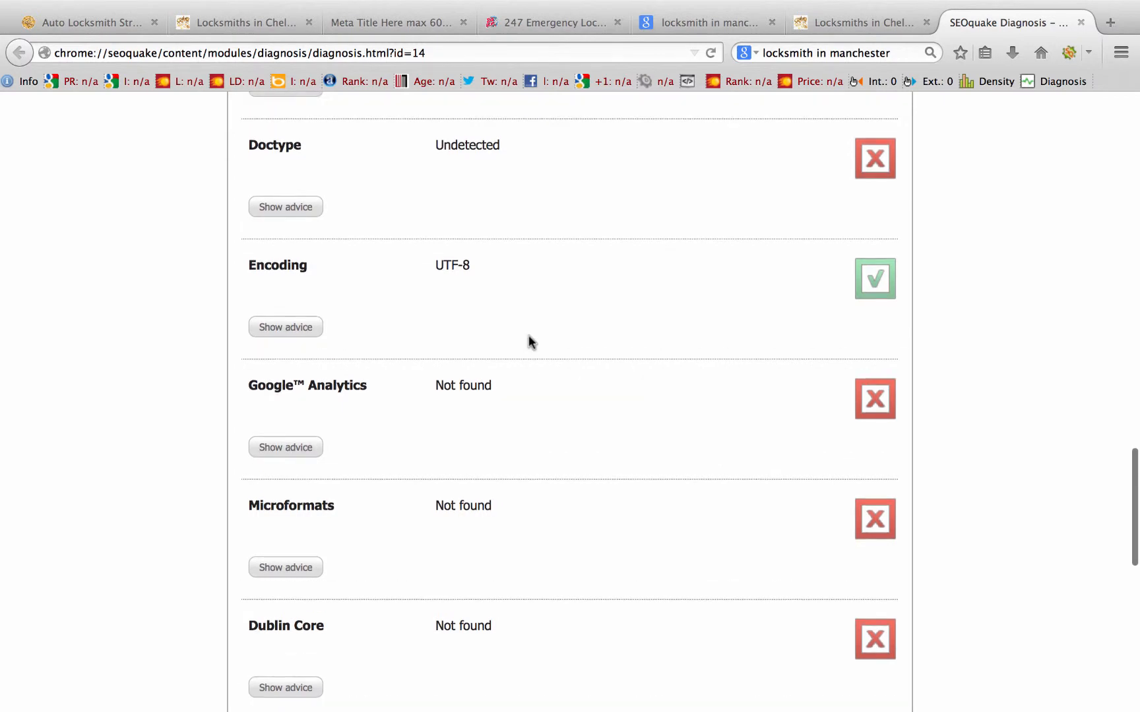
pyautogui.scroll(20, 529, 341)
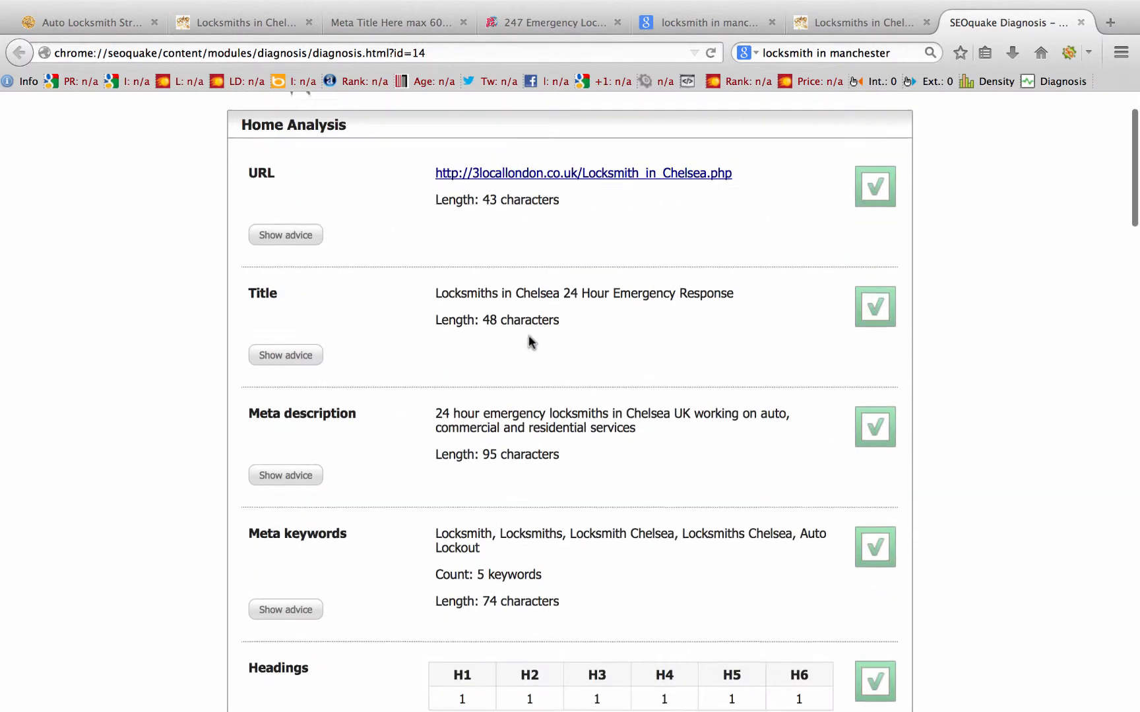
pyautogui.scroll(-12, 529, 335)
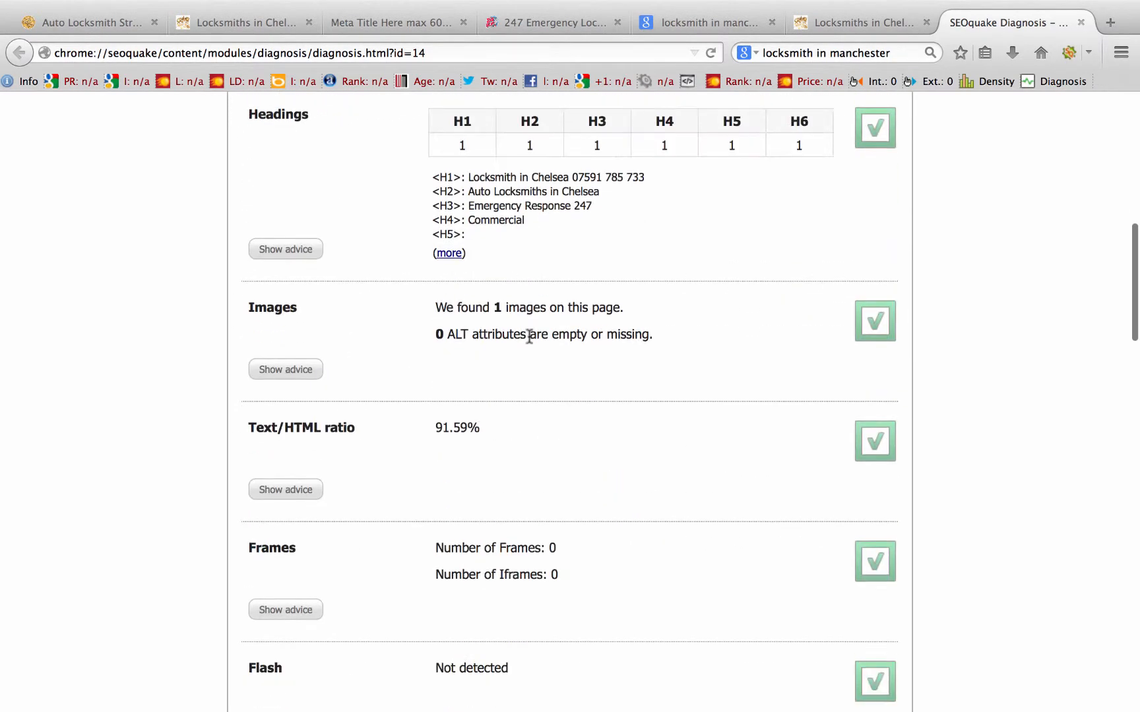
pyautogui.scroll(8, 528, 336)
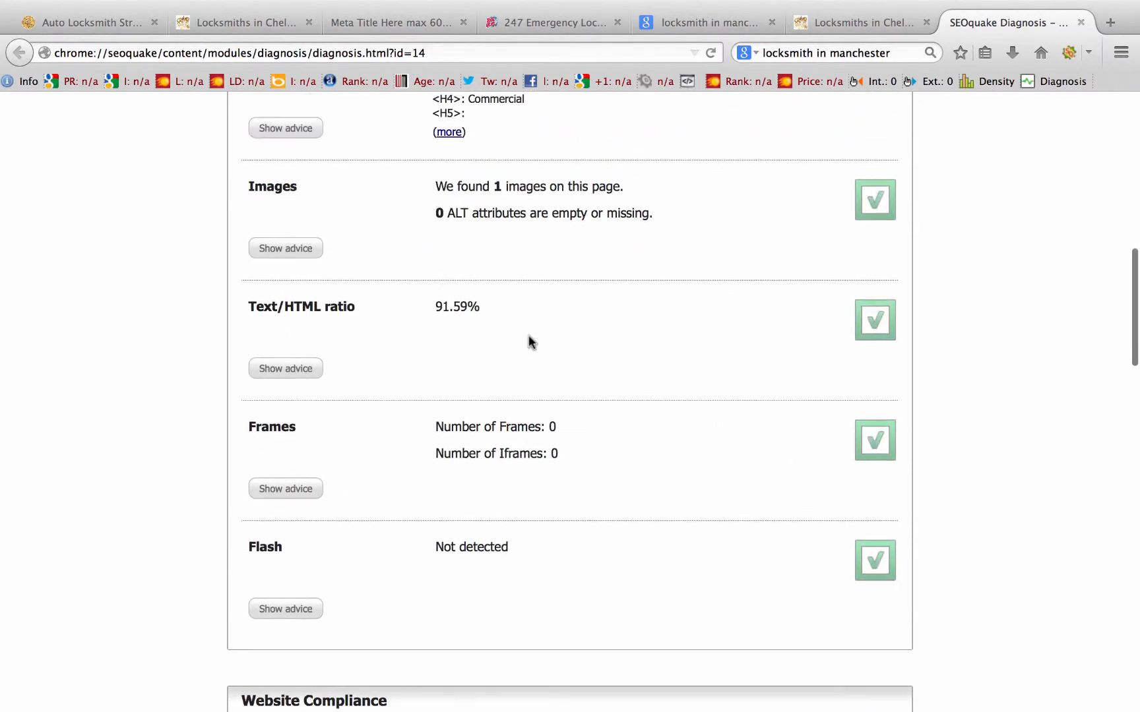
pyautogui.scroll(6, 529, 335)
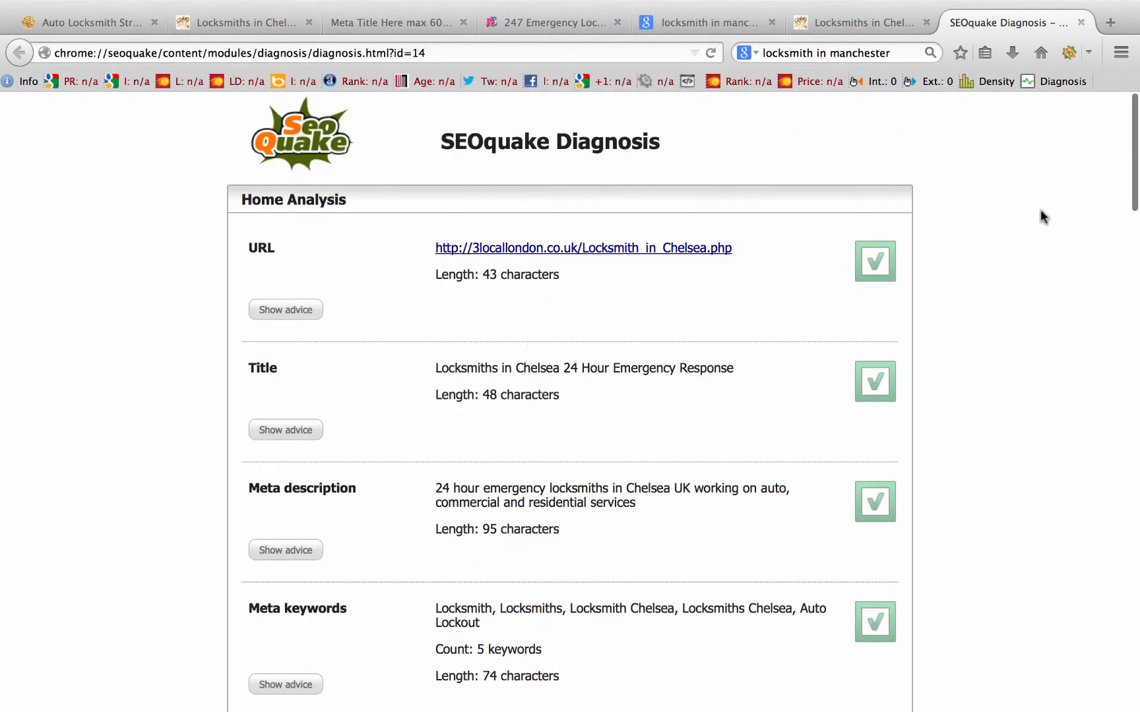
pyautogui.click(1081, 22)
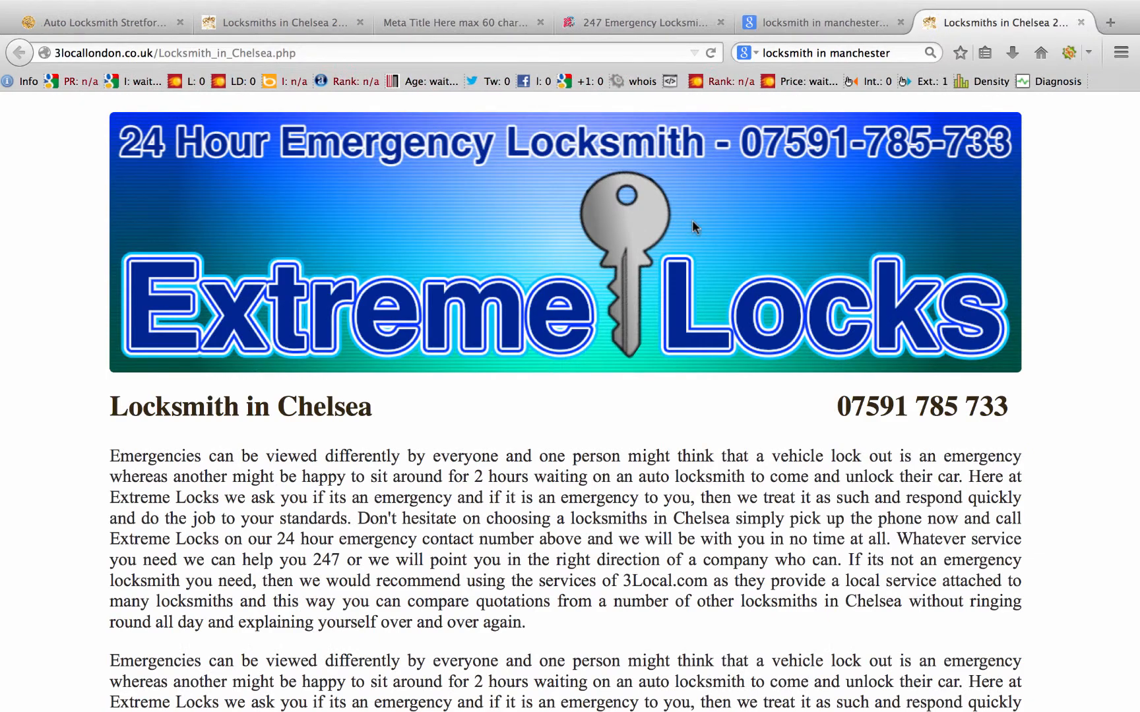
pyautogui.scroll(-10, 705, 526)
pyautogui.scroll(10, 705, 525)
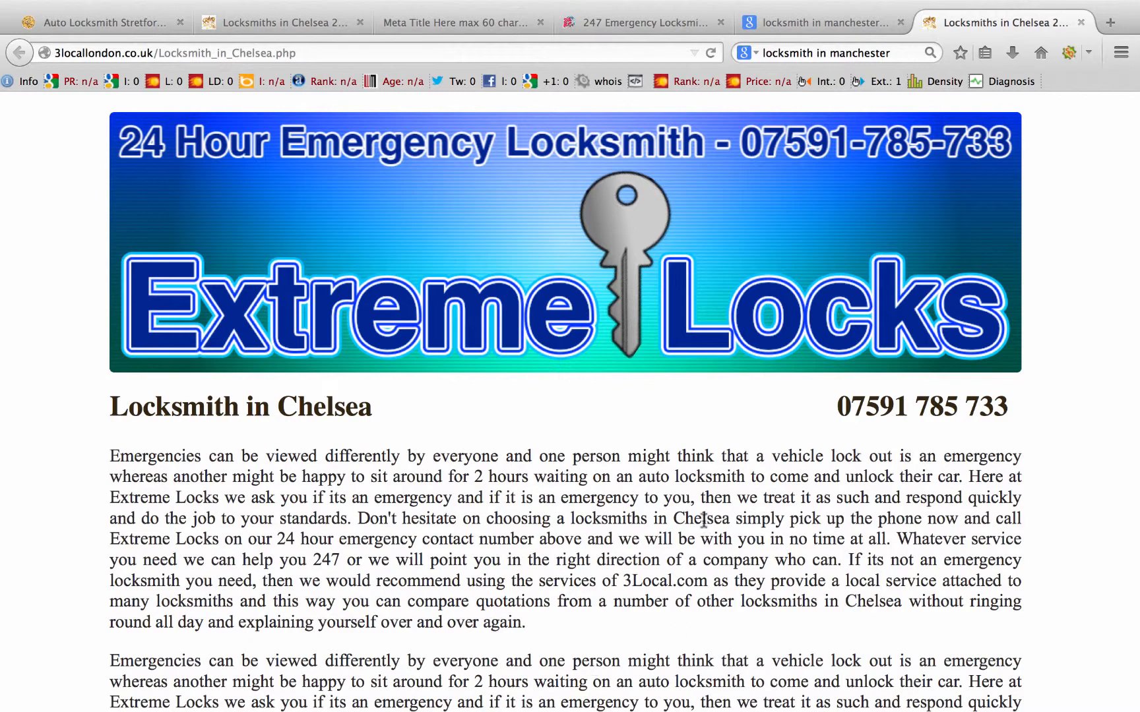
pyautogui.scroll(-10, 573, 521)
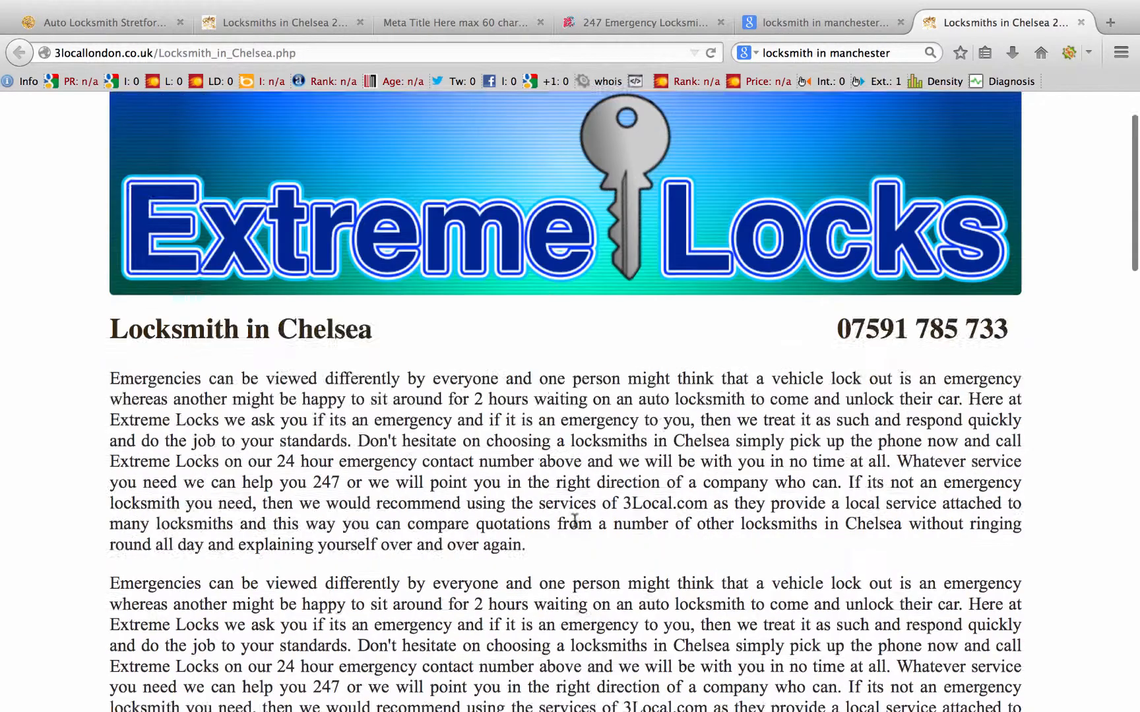
pyautogui.scroll(-10, 573, 520)
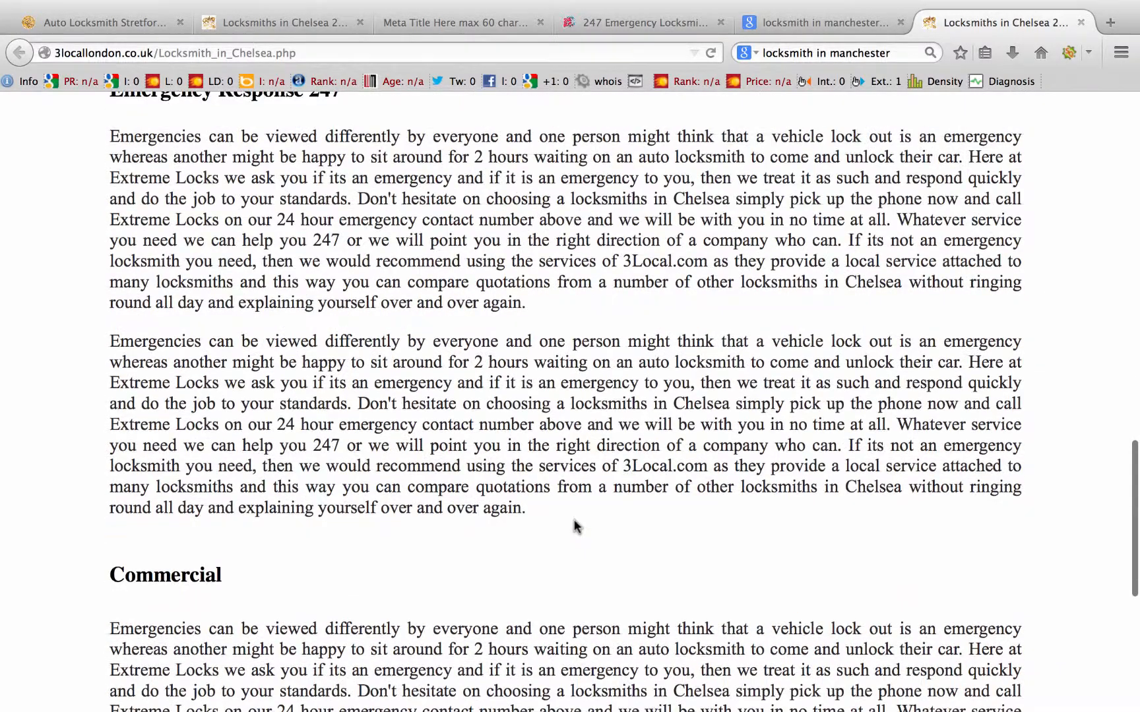
pyautogui.scroll(13, 573, 519)
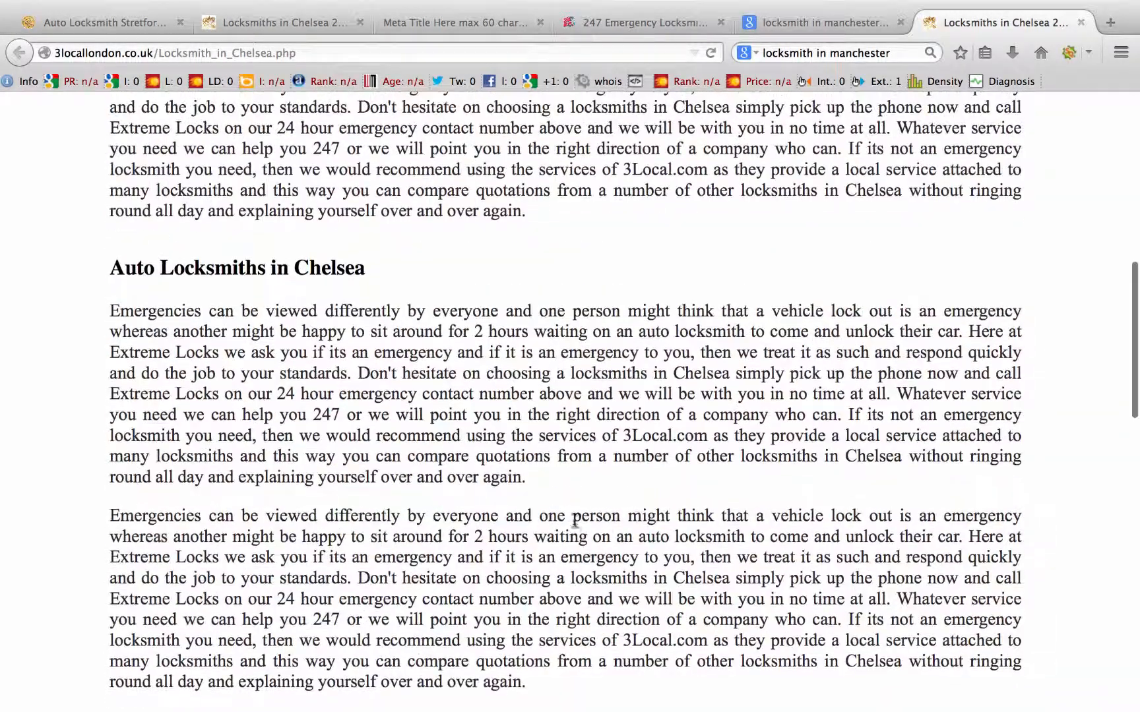
pyautogui.scroll(10, 737, 311)
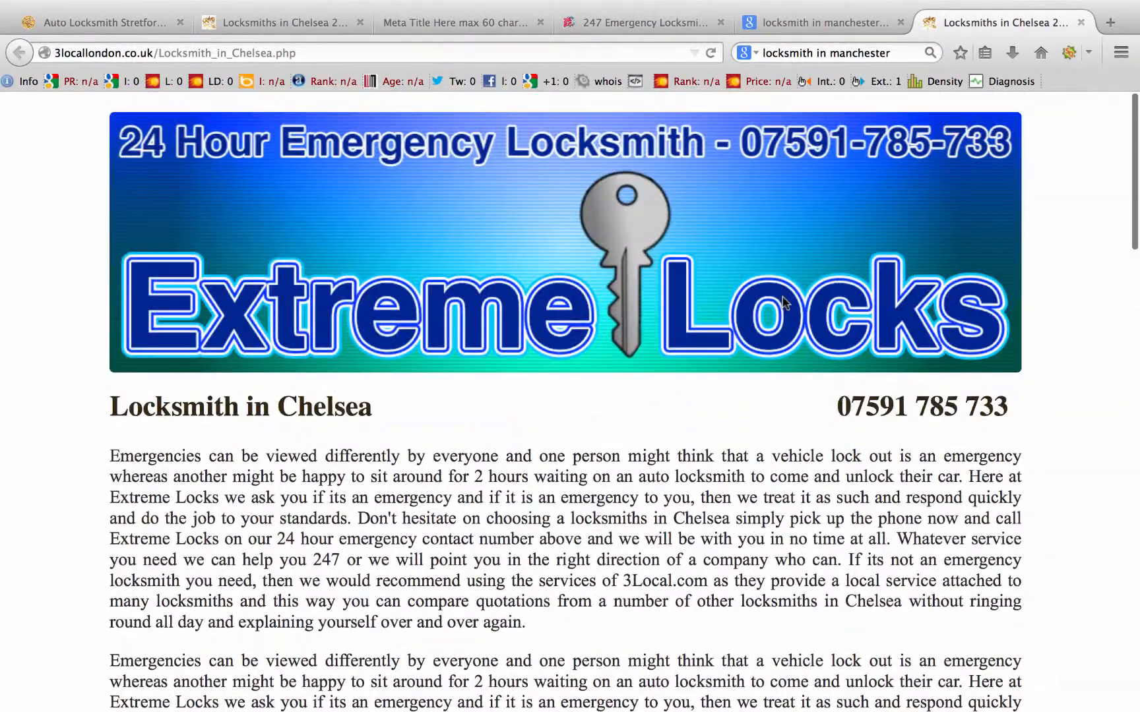